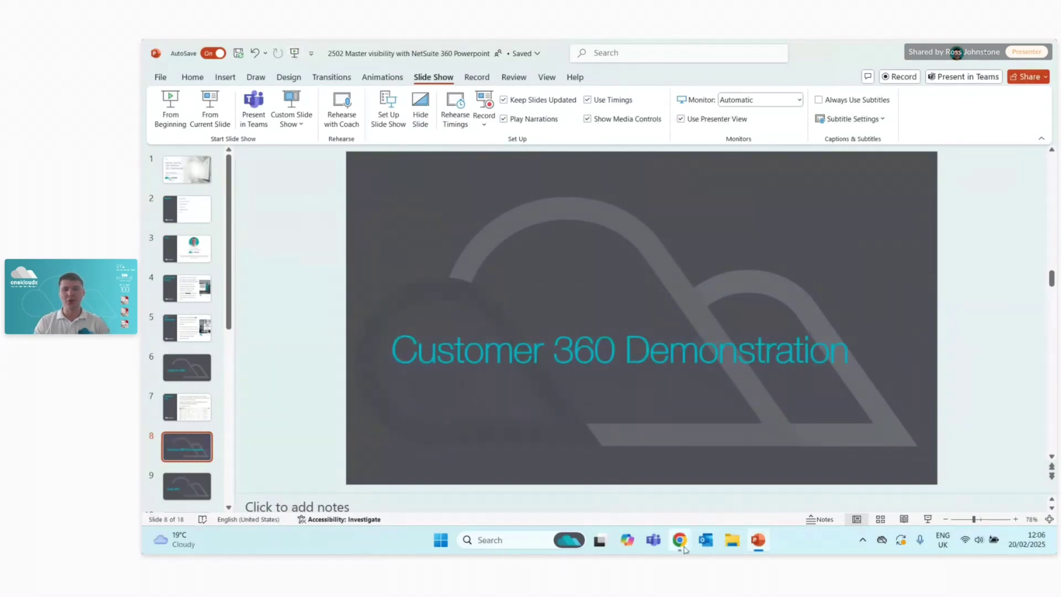
# Switch to NetSuite in the Chrome browser, view the Customers overview page and return to the Home dashboard
pyautogui.moveTo(678, 540)
pyautogui.click(539, 468)
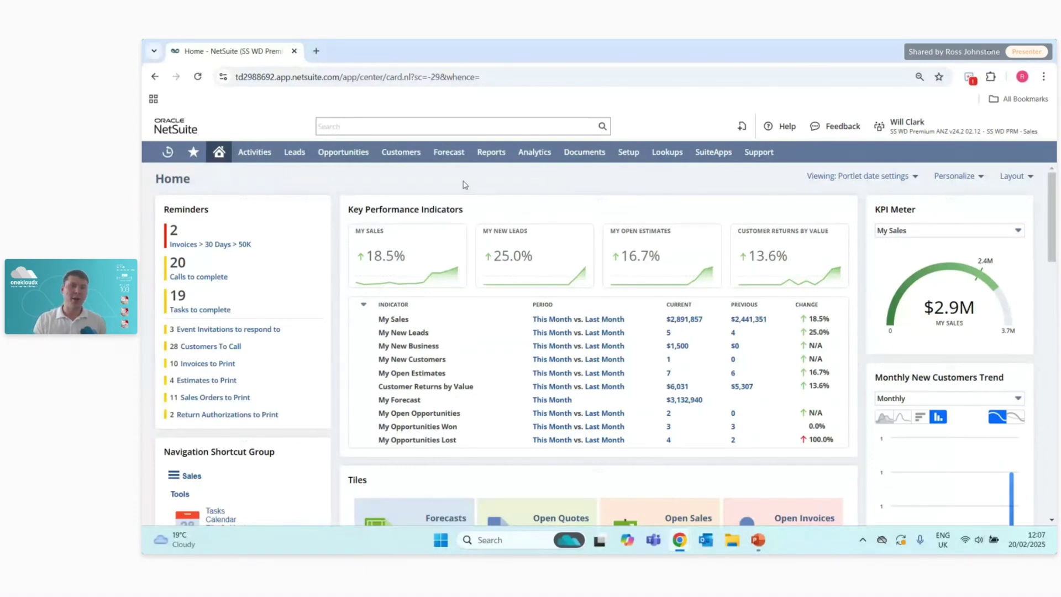
pyautogui.click(402, 155)
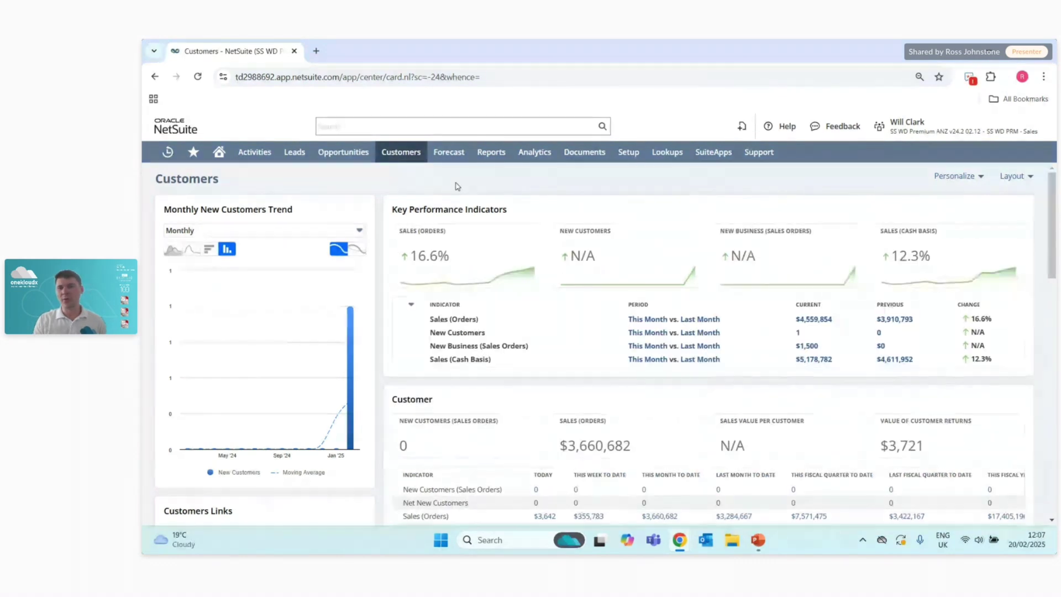
pyautogui.click(218, 153)
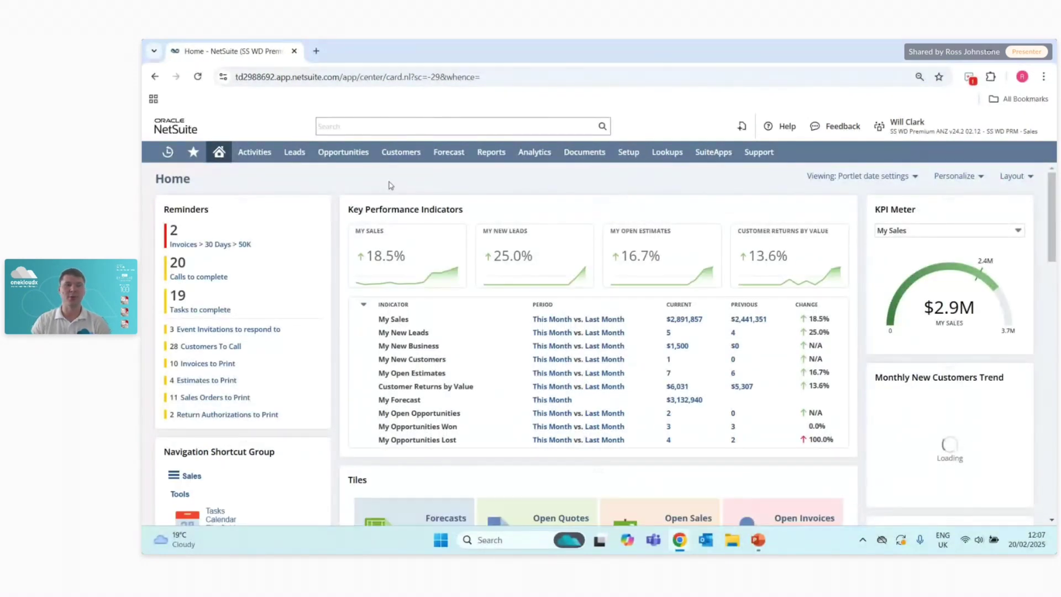
# Open the recent customer records GBE Solutions and Foxtel Computer Systems in separate browser tabs and bring up GBE Solutions
pyautogui.moveTo(167, 153)
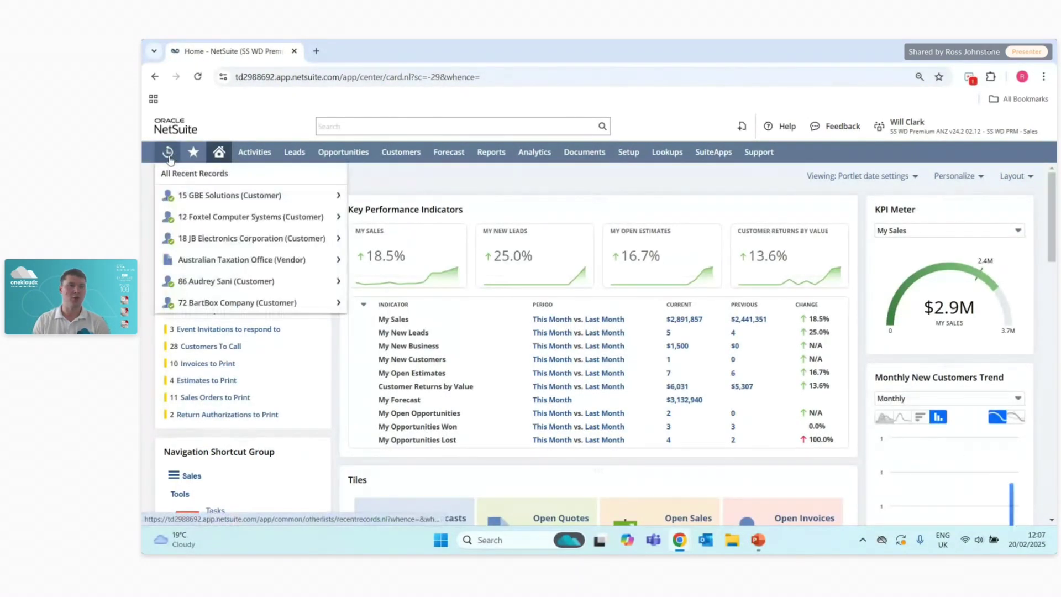
pyautogui.middleClick(188, 196)
pyautogui.middleClick(210, 218)
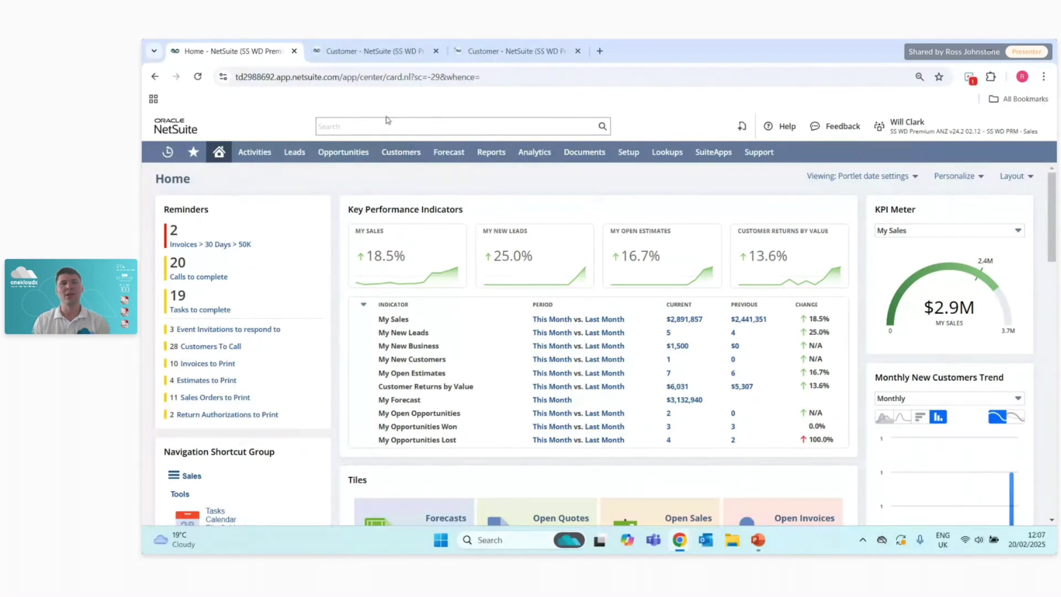
pyautogui.click(373, 55)
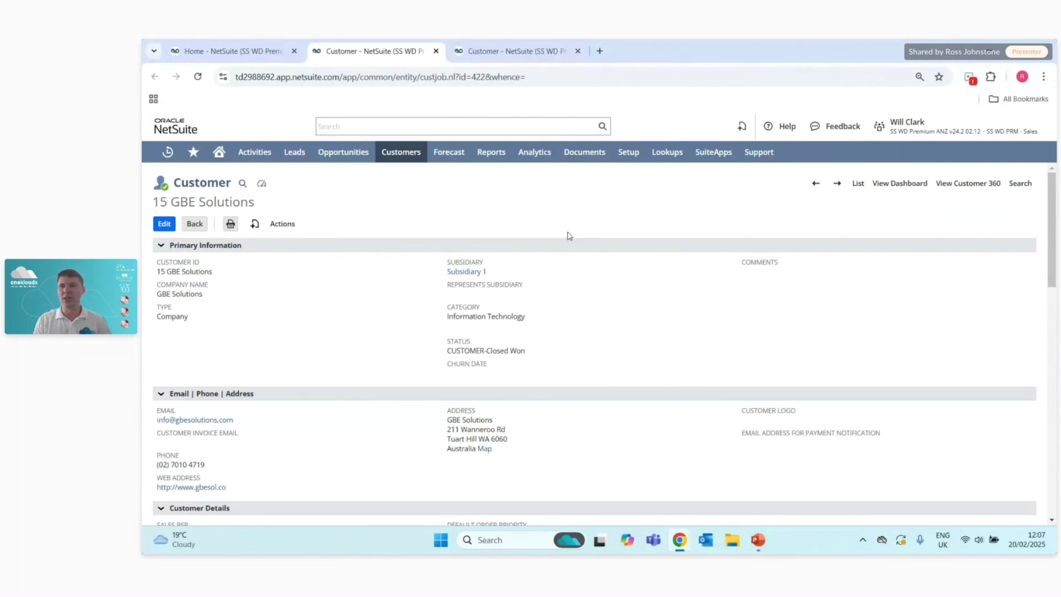
# Open the GBE Solutions customer dashboard and move the Customer Dashboard Links portlet above Key Performance Indicators and back
pyautogui.click(898, 192)
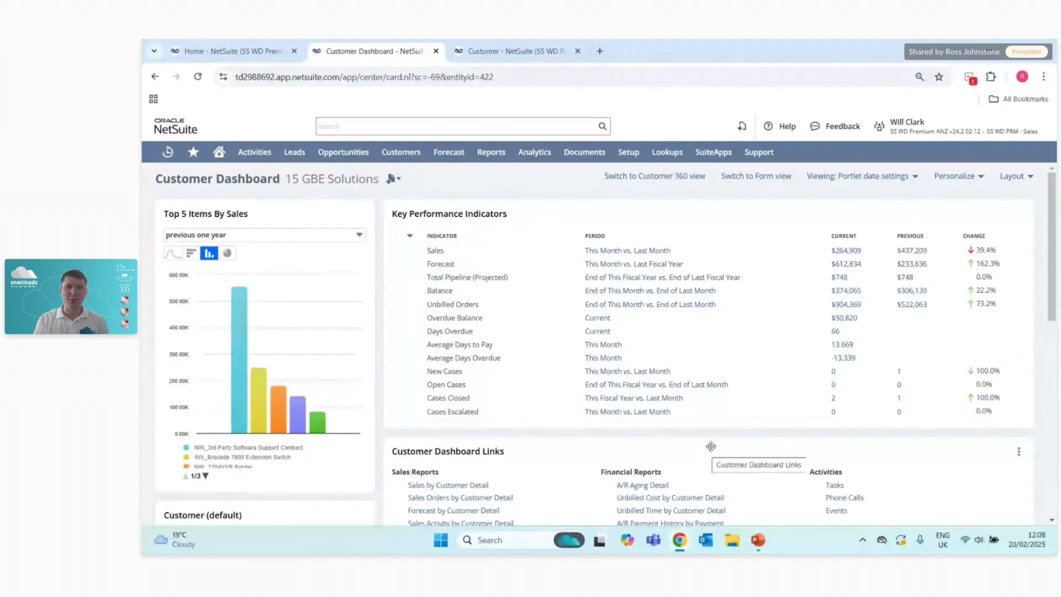
pyautogui.moveTo(710, 446); pyautogui.dragTo(734, 199)
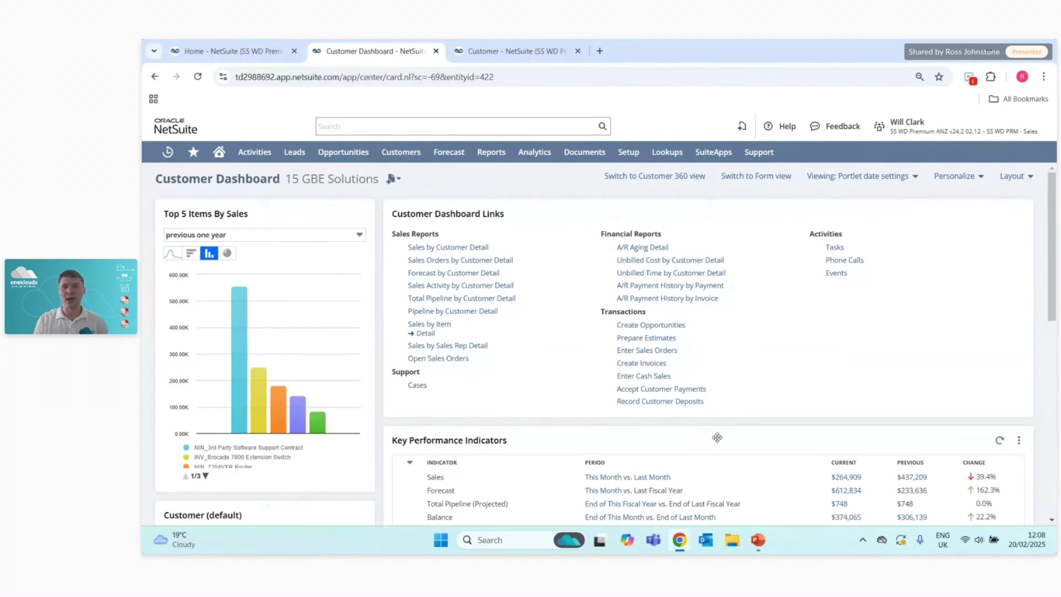
pyautogui.moveTo(716, 438); pyautogui.dragTo(713, 204)
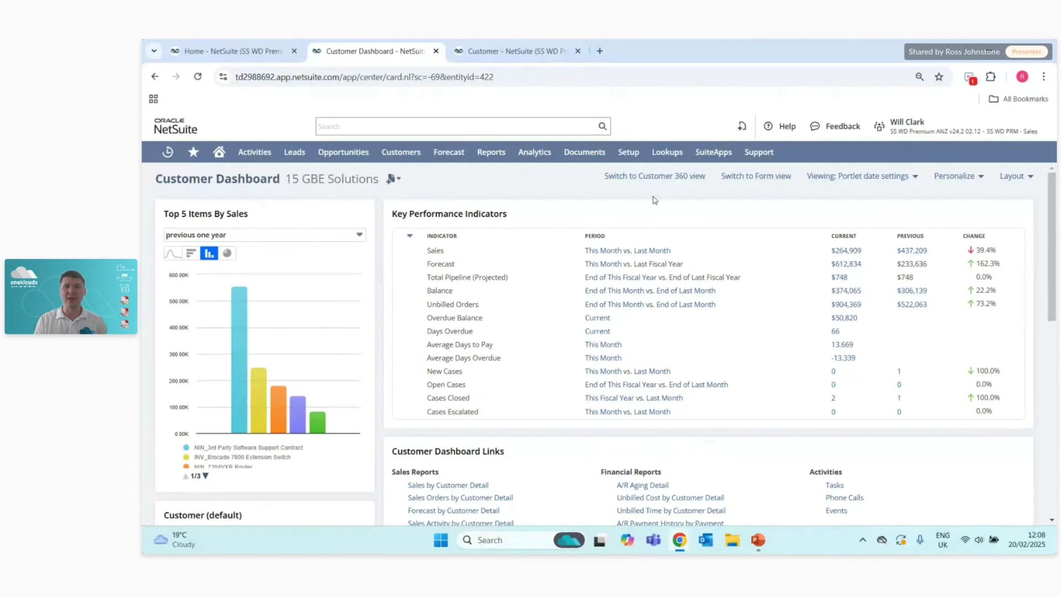
# Open the Customer 360 view for both GBE Solutions and Foxtel Computer Systems
pyautogui.click(680, 177)
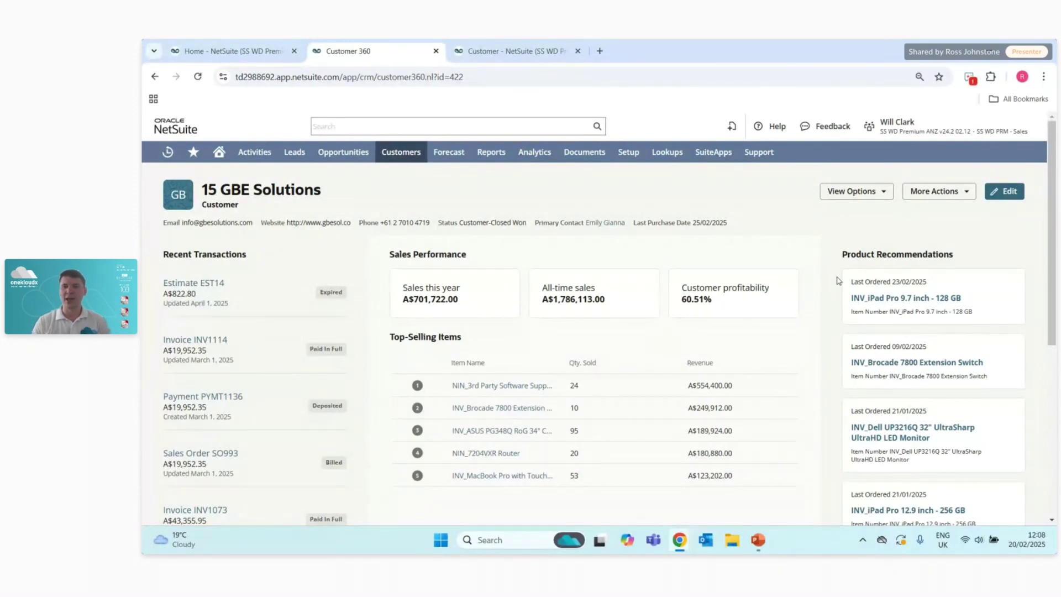
pyautogui.click(517, 52)
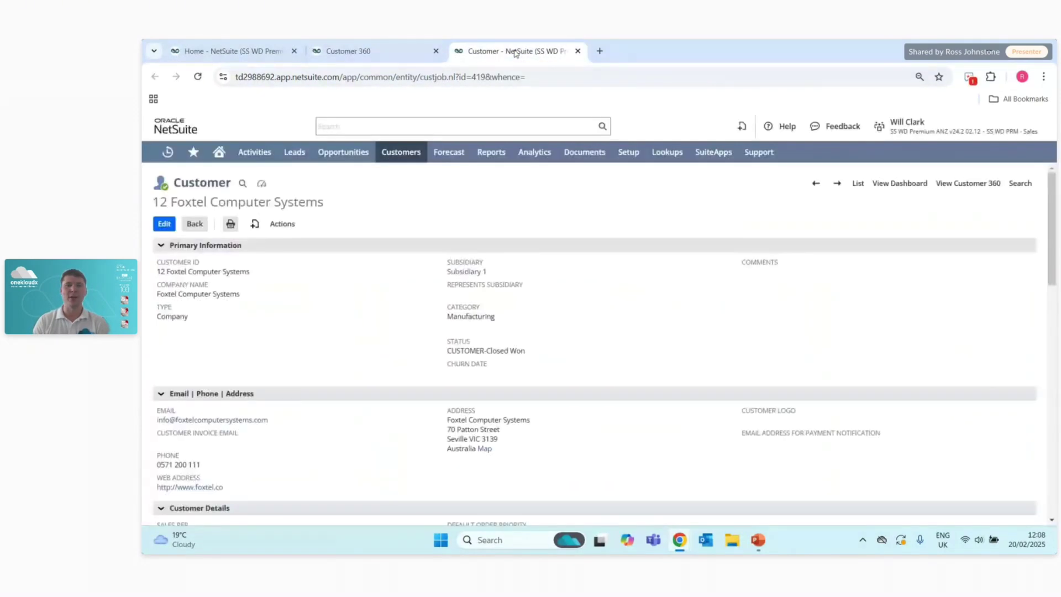
pyautogui.click(967, 182)
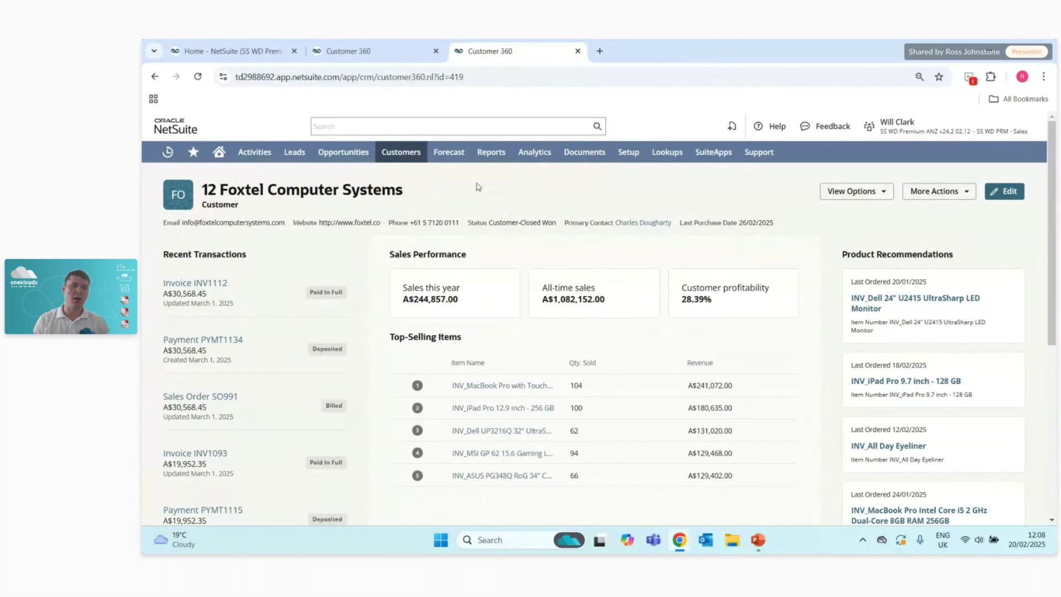
# Compare the recent transactions, sales performance and top-selling items on the Customer 360 pages of GBE Solutions and Foxtel Computer Systems
pyautogui.click(381, 58)
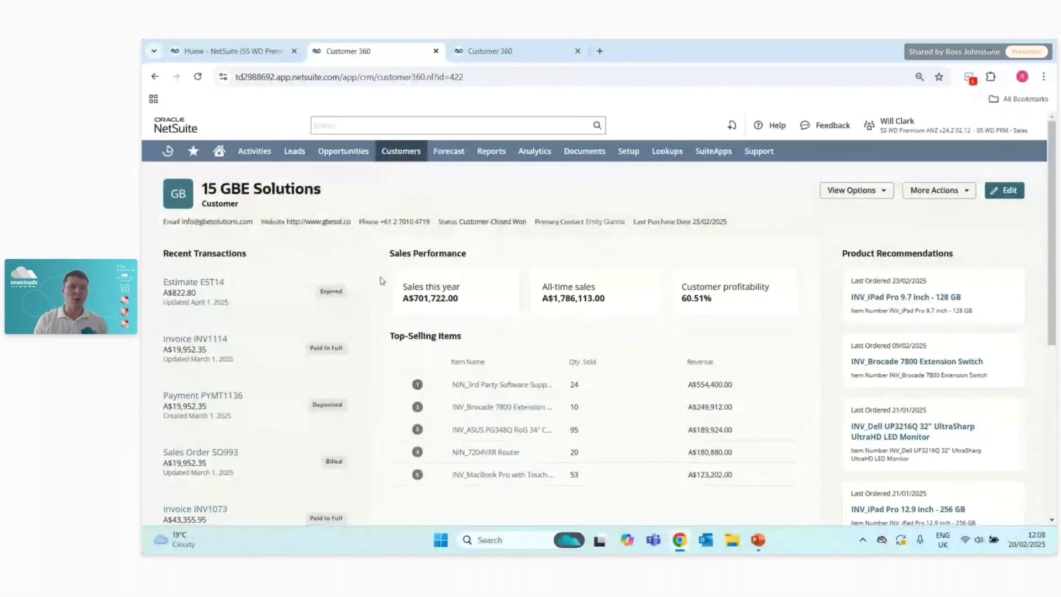
pyautogui.scroll(-2, 381, 280)
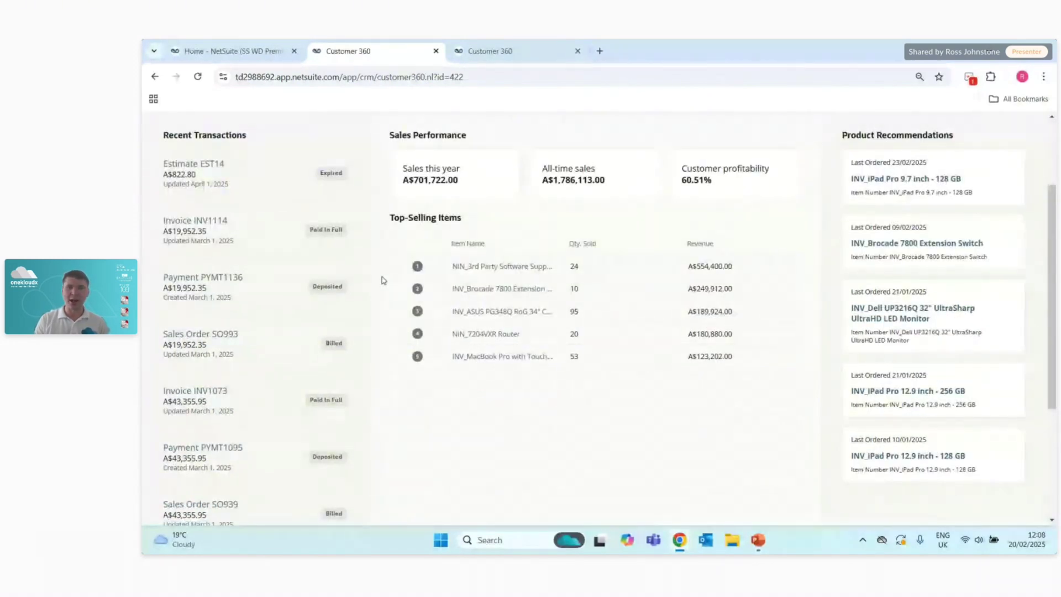
pyautogui.scroll(2, 382, 280)
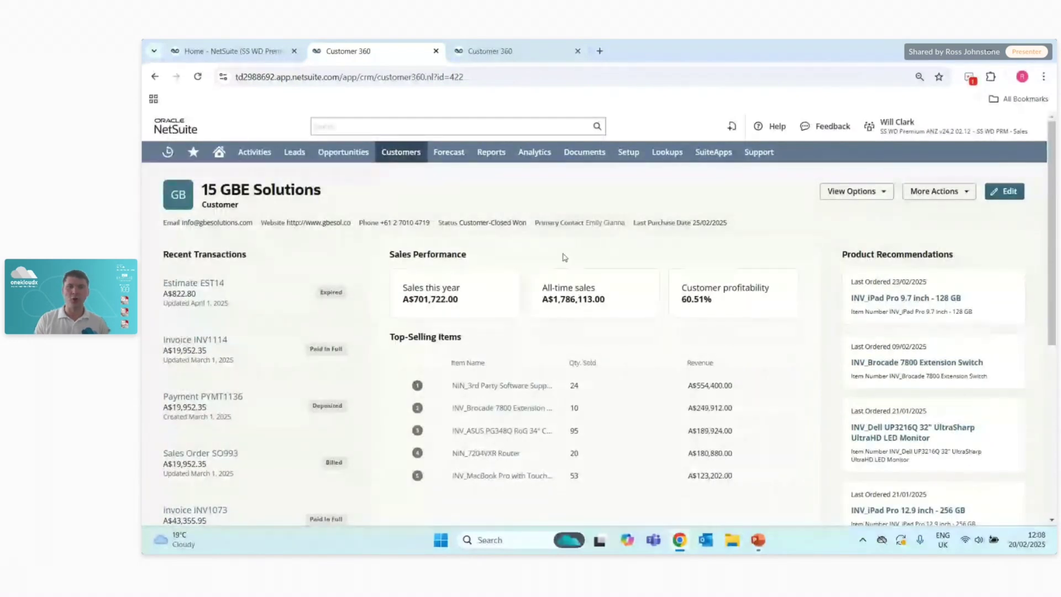
pyautogui.click(519, 51)
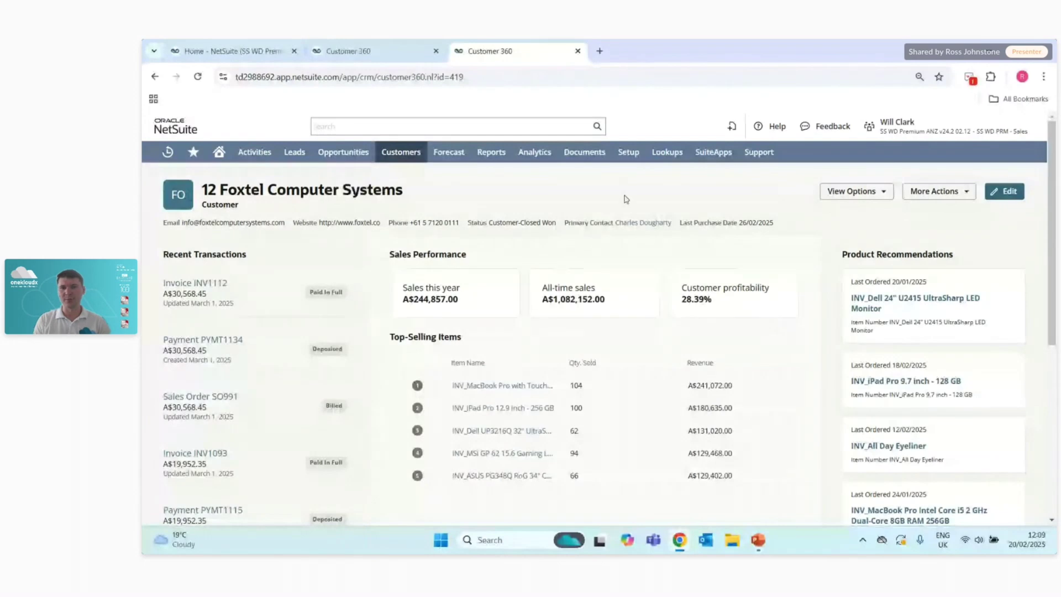
pyautogui.click(402, 49)
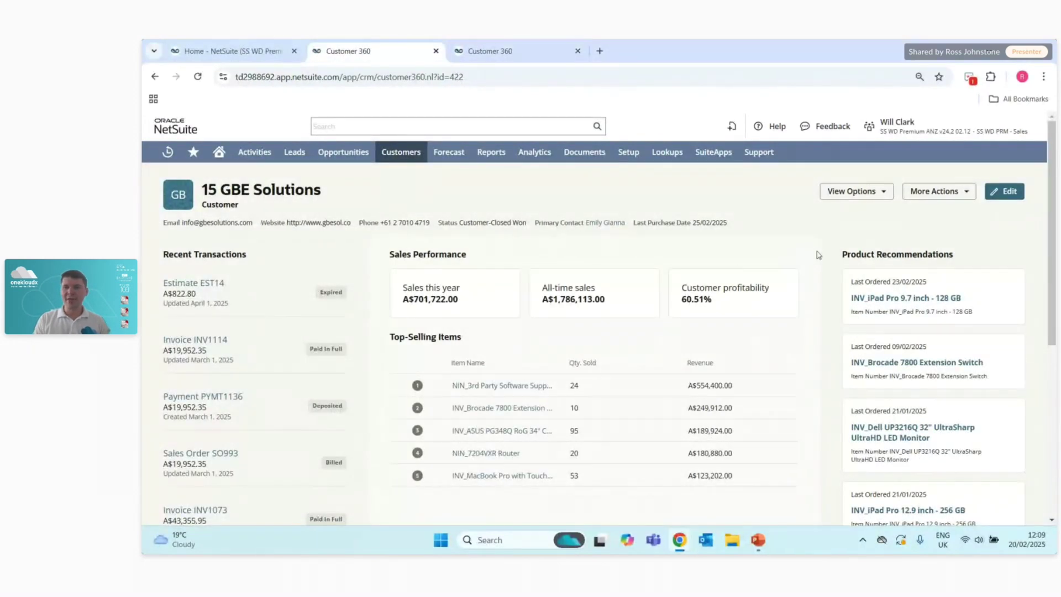
# Start a new opportunity for GBE Solutions from its Customer 360 page and view the Intelligent Recommendations for its items
pyautogui.scroll(-1, 983, 231)
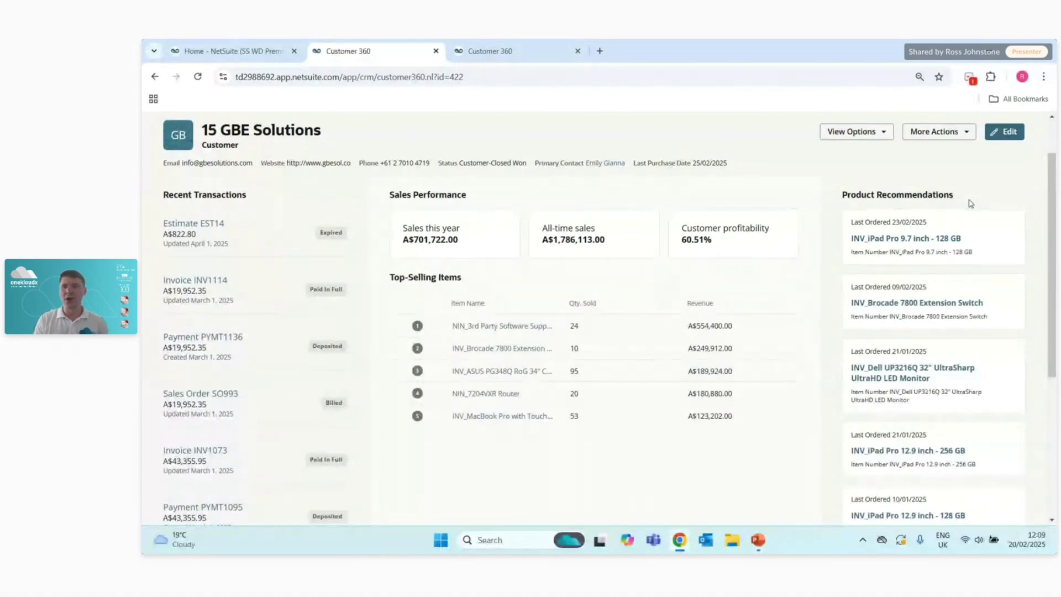
pyautogui.click(939, 132)
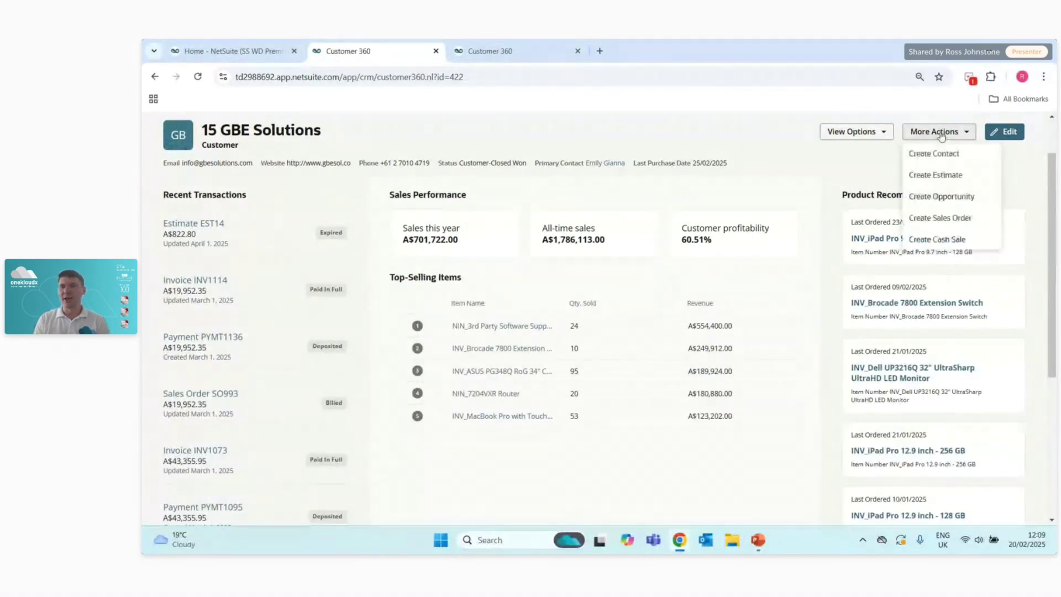
pyautogui.click(947, 198)
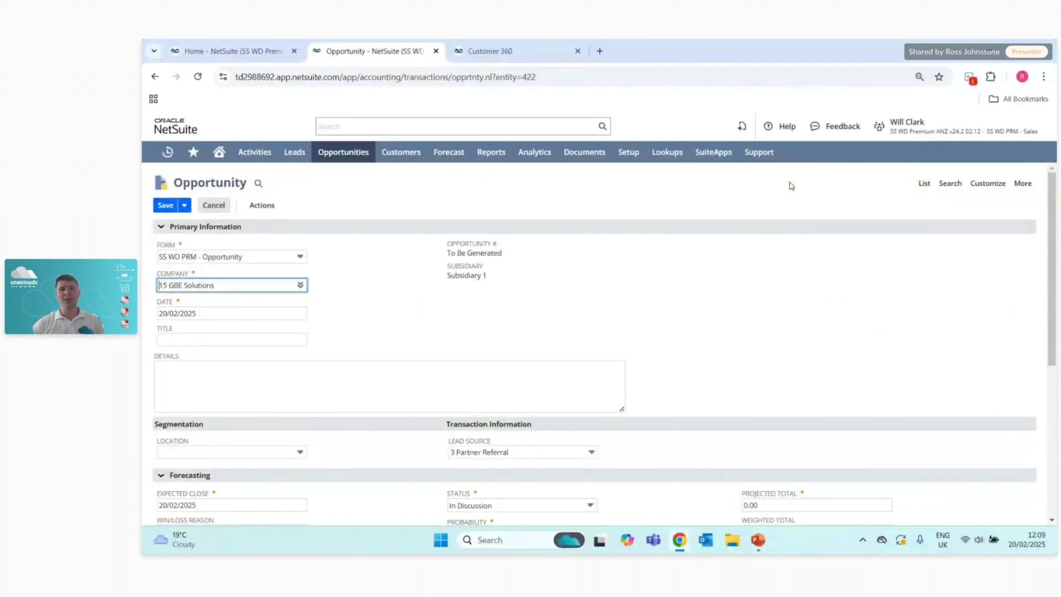
pyautogui.scroll(-5, 725, 271)
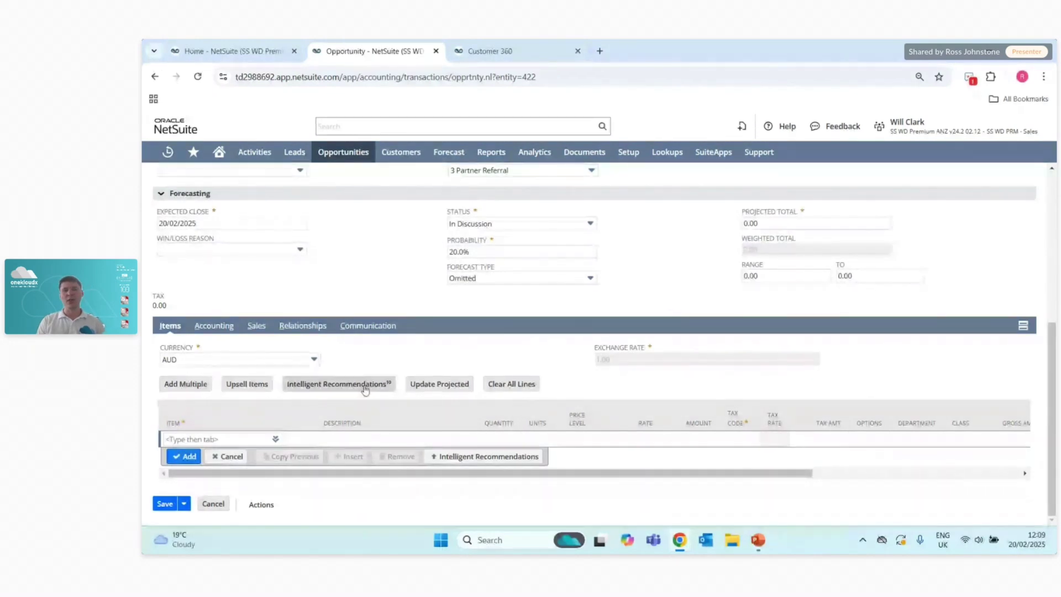
pyautogui.click(365, 389)
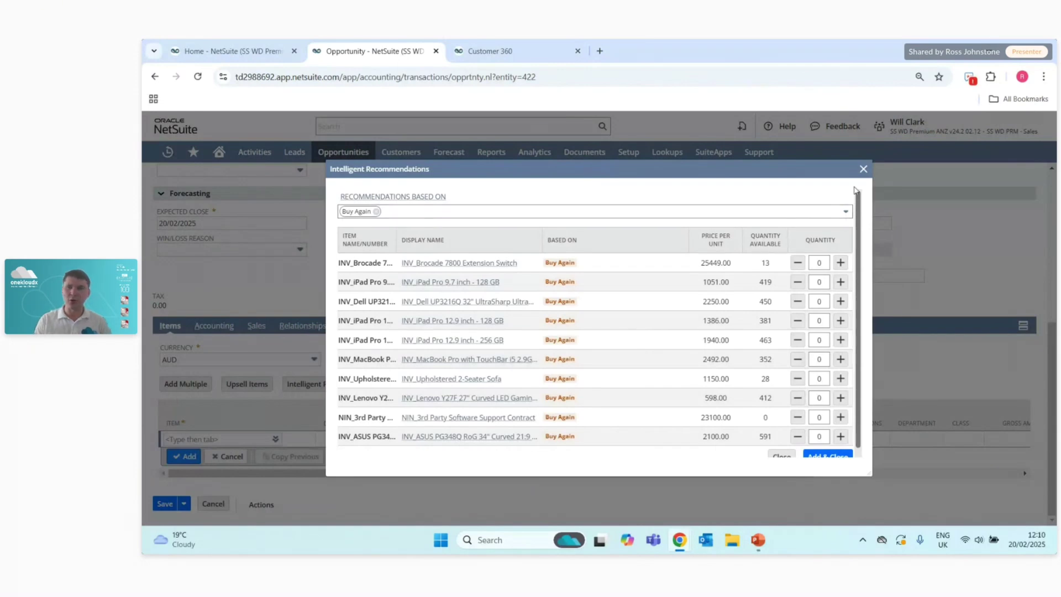
# Close the Intelligent Recommendations without adding items and discard the unsaved opportunity, returning to the Foxtel Computer Systems Customer 360 page
pyautogui.click(862, 169)
pyautogui.scroll(5, 381, 282)
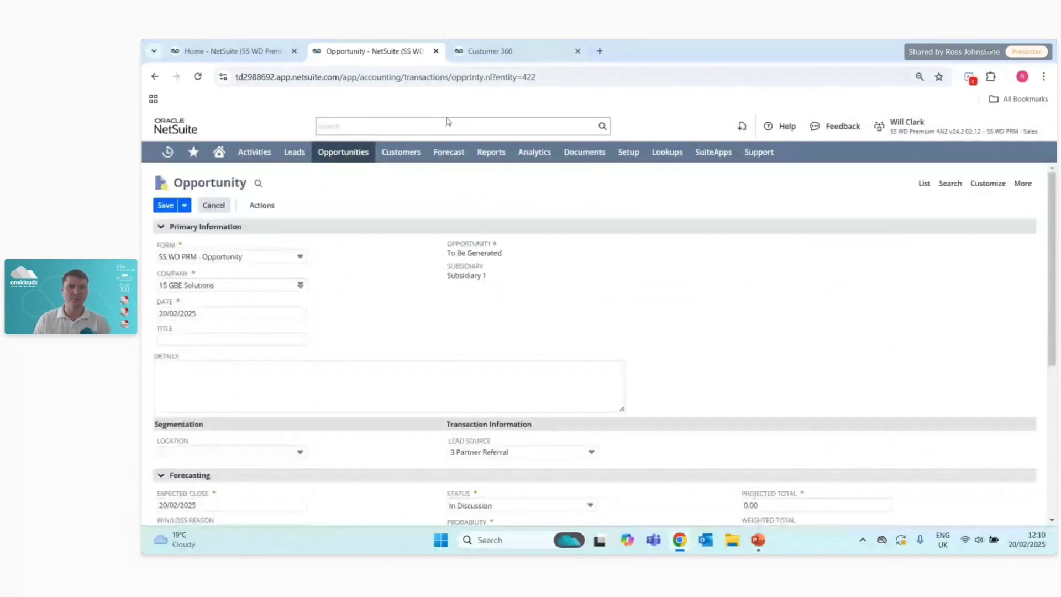
pyautogui.click(436, 51)
pyautogui.click(652, 153)
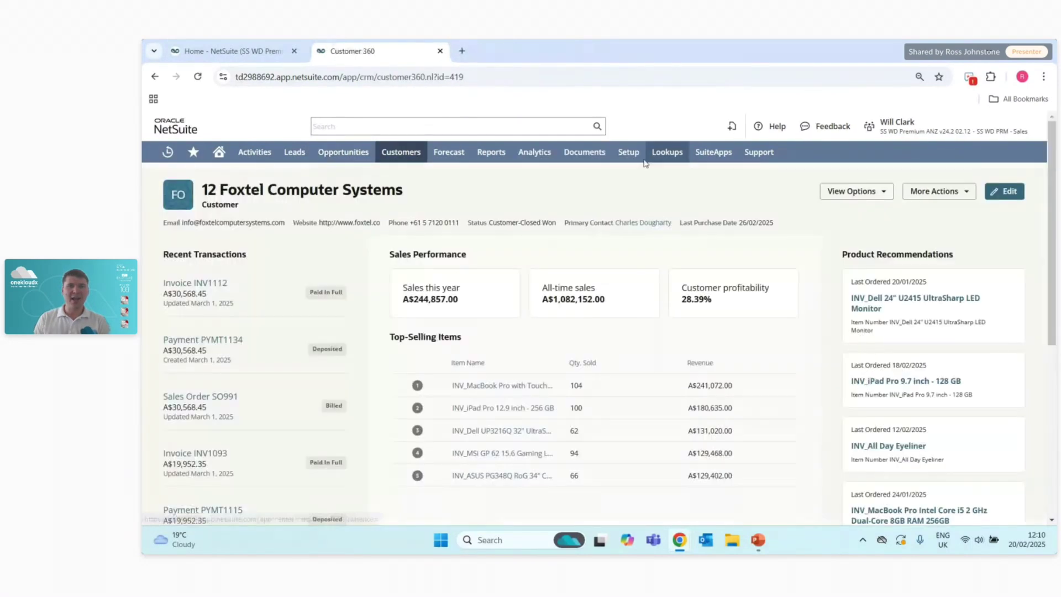
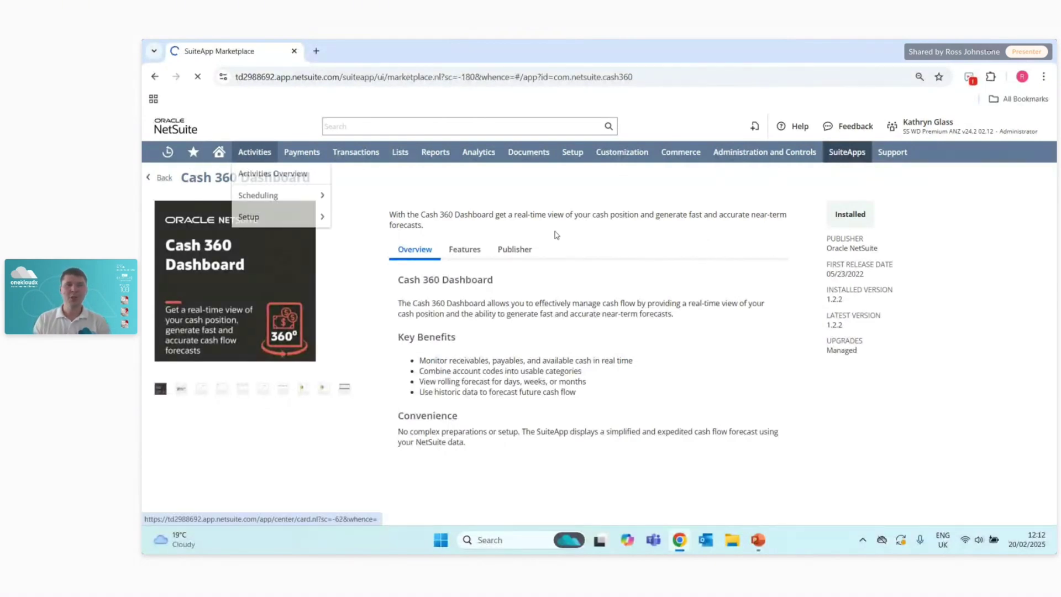
# Return to the Home dashboard and open the Manage Roles list in the user management setup
pyautogui.click(218, 152)
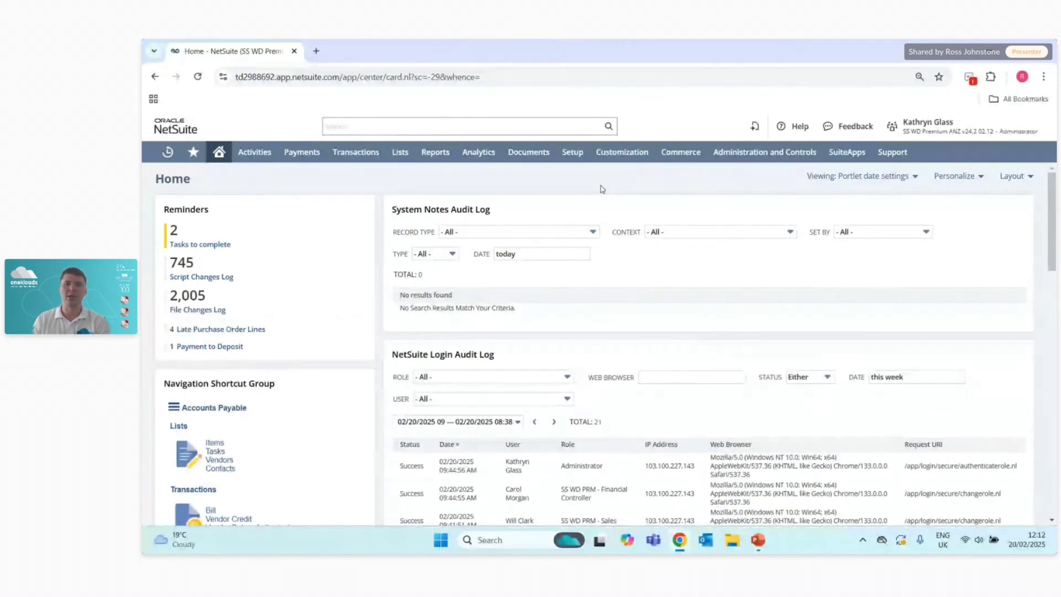
pyautogui.moveTo(575, 161)
pyautogui.moveTo(602, 367)
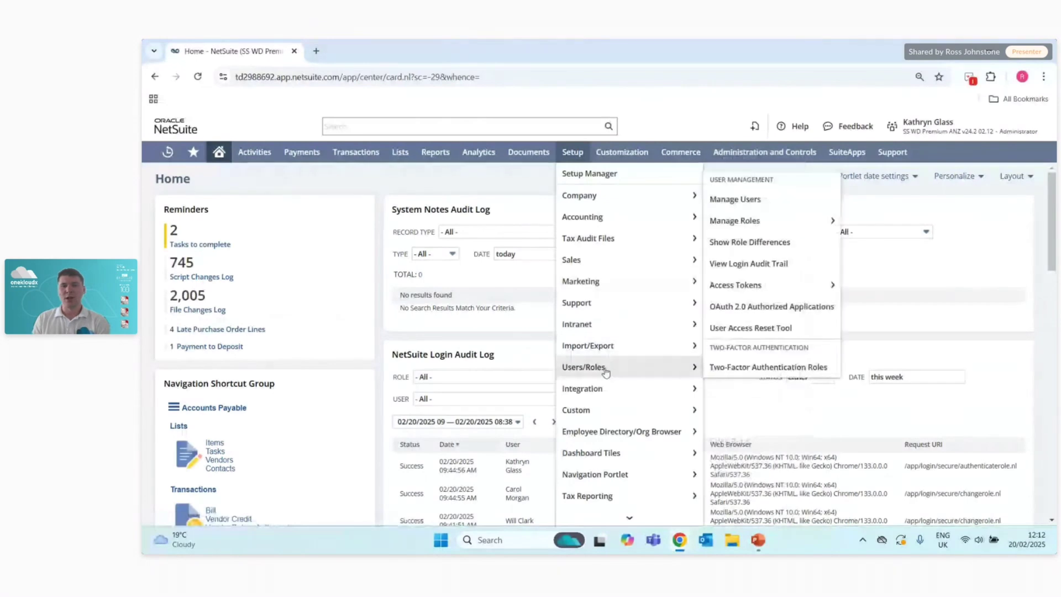
pyautogui.click(760, 227)
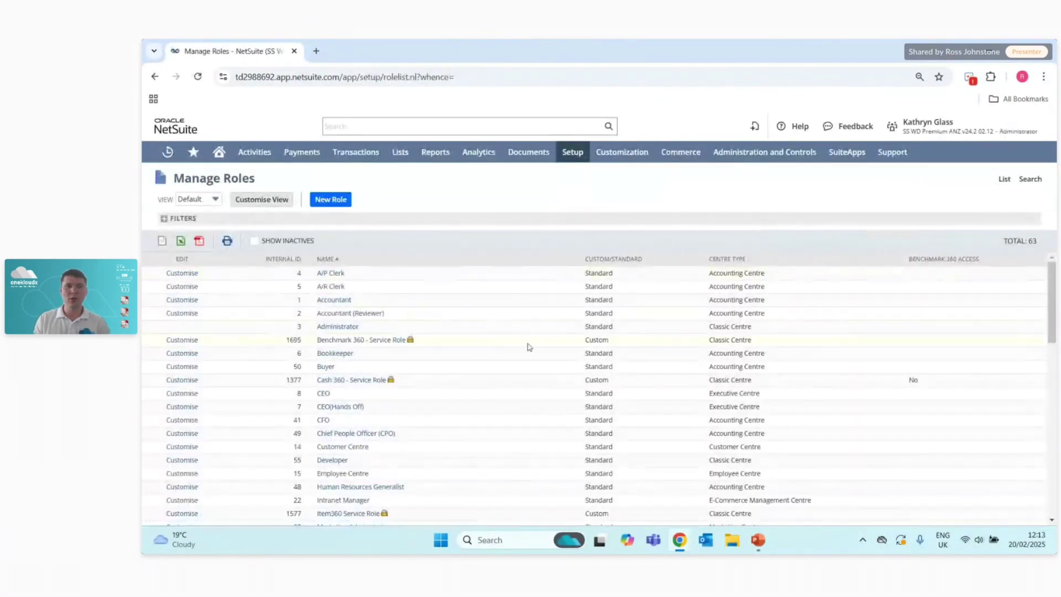
# Open the SS WD PRM - Financial Controller role for editing, check its Cash 360 Access setting, and cancel without saving
pyautogui.scroll(-4, 259, 347)
pyautogui.scroll(-3, 259, 347)
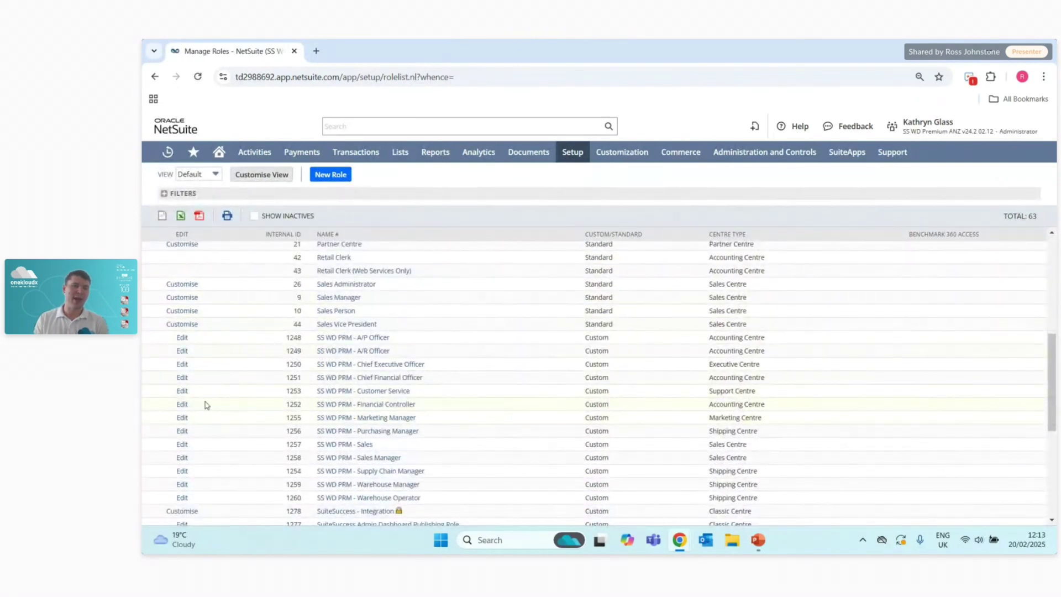
pyautogui.click(184, 405)
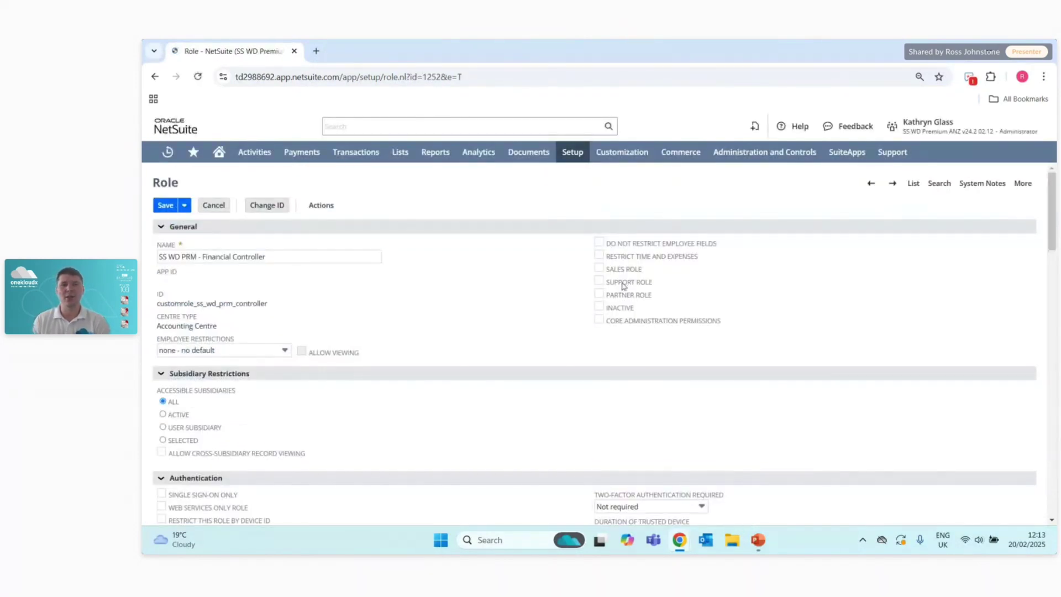
pyautogui.scroll(-3, 569, 300)
pyautogui.scroll(-1, 569, 300)
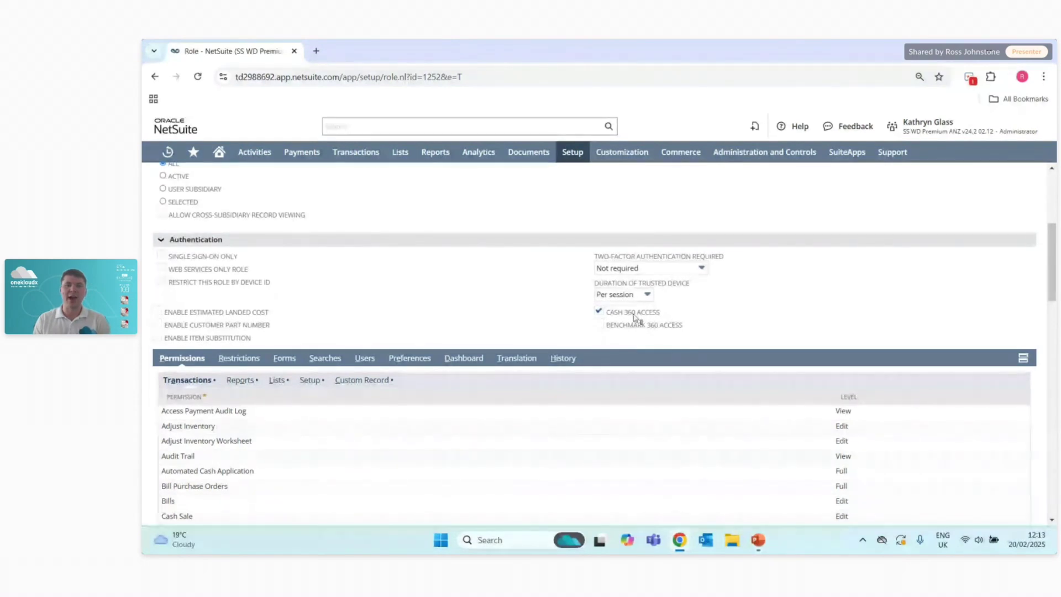
pyautogui.scroll(1, 459, 286)
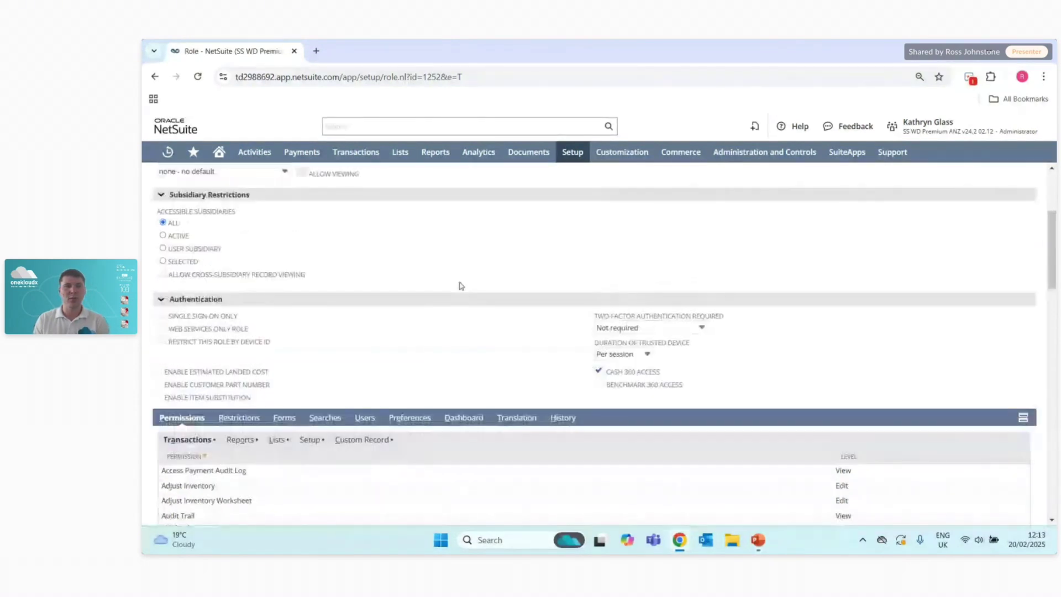
pyautogui.scroll(3, 461, 286)
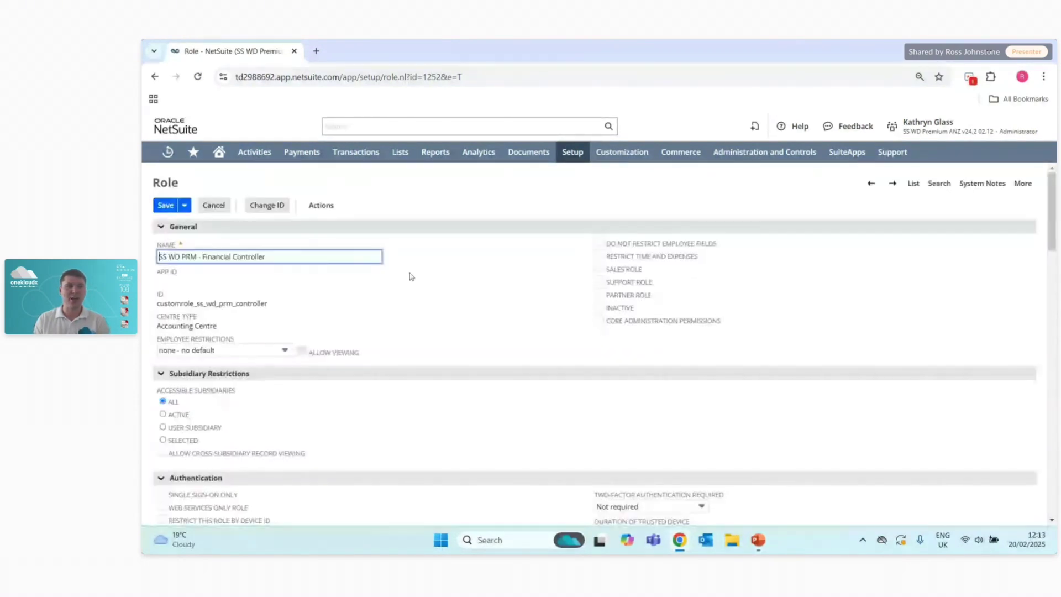
pyautogui.click(219, 211)
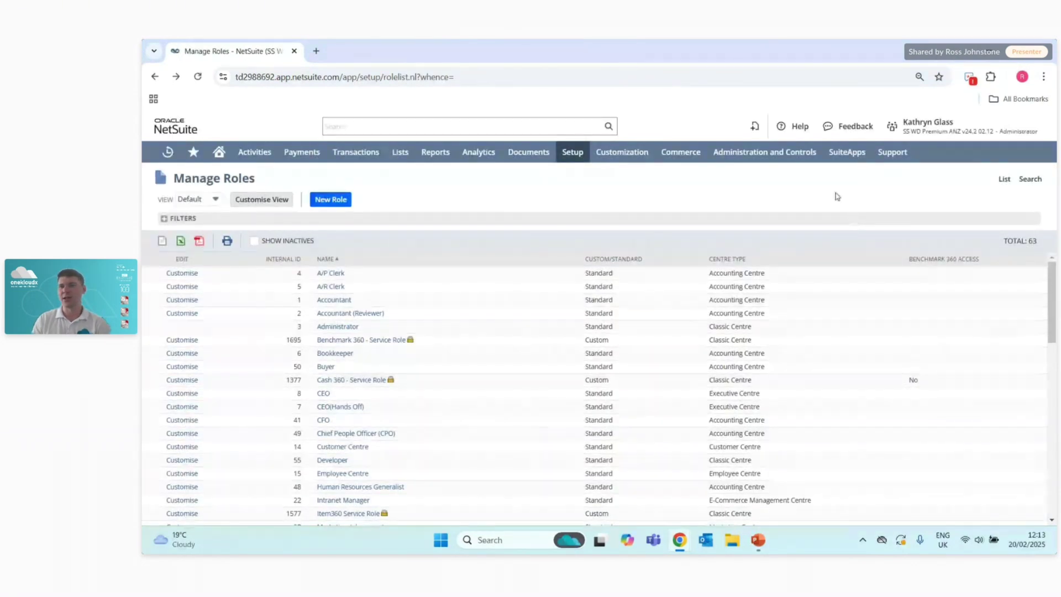
# Switch to the SS WD PRM - Financial Controller role and open the Cash 360 Dashboard
pyautogui.moveTo(934, 126)
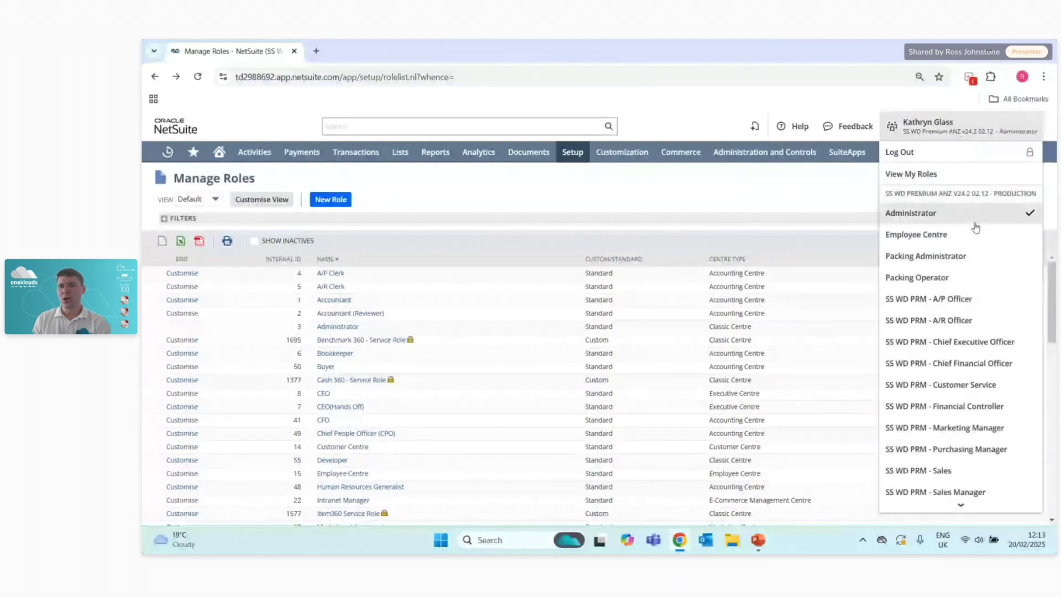
pyautogui.click(955, 406)
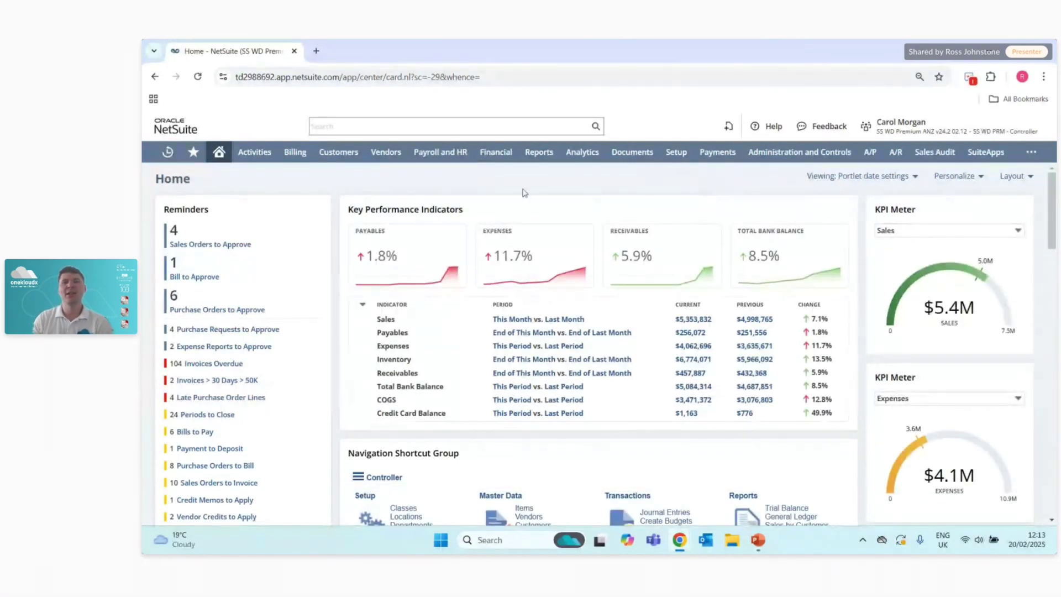
pyautogui.moveTo(495, 157)
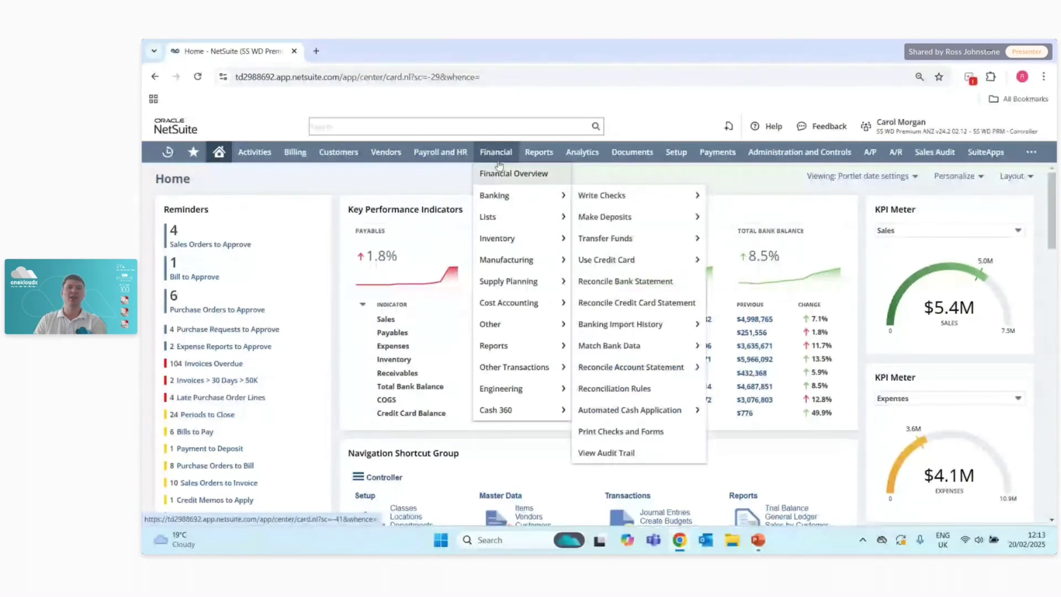
pyautogui.moveTo(541, 409)
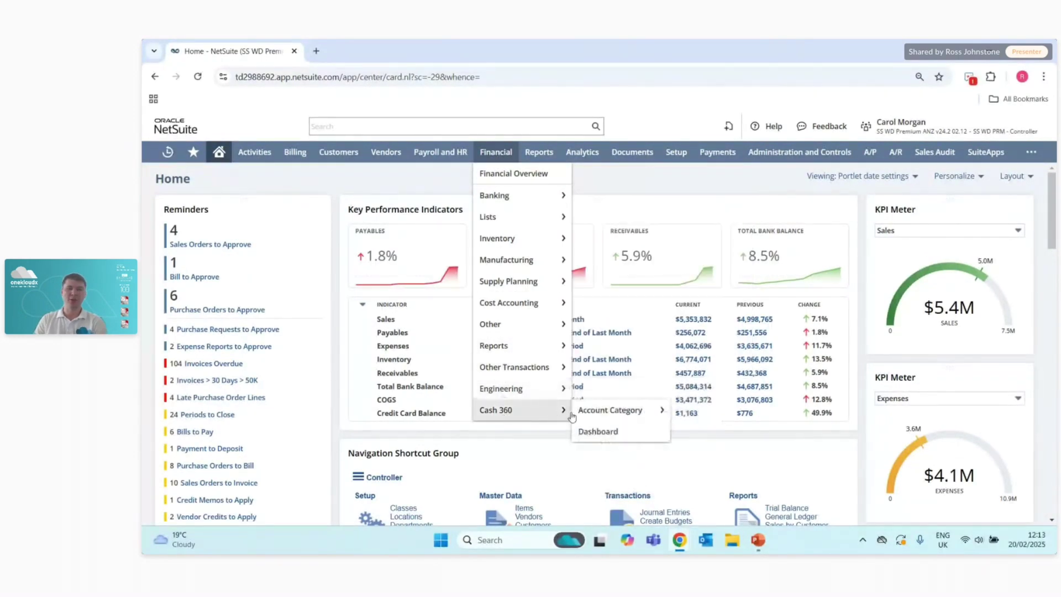
pyautogui.click(600, 432)
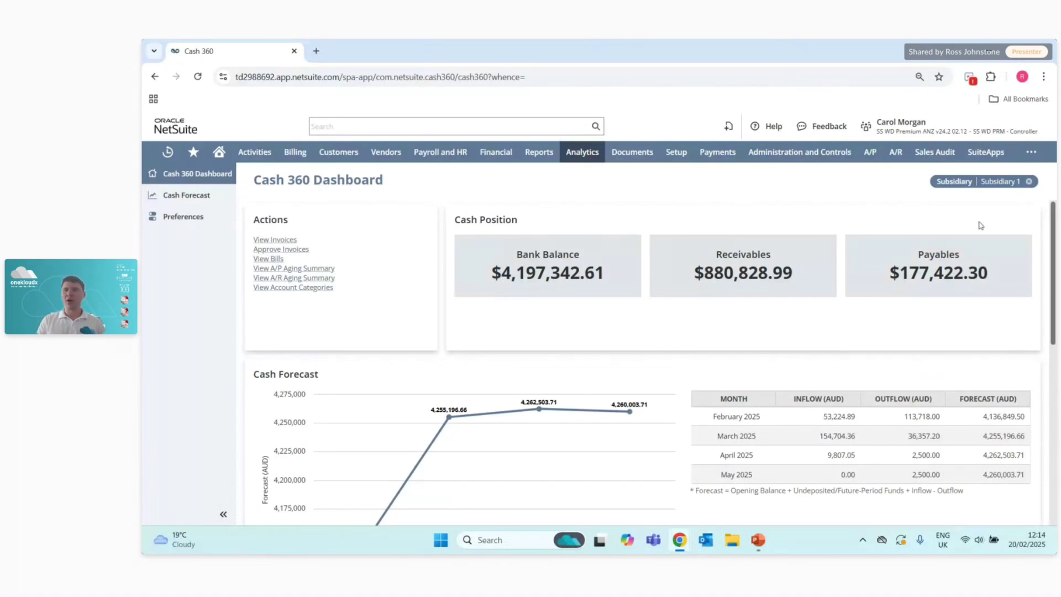
# Check the dashboard's available subsidiaries without changing the selection, and review the Cash Position, Cash Forecast chart and monthly table
pyautogui.click(983, 184)
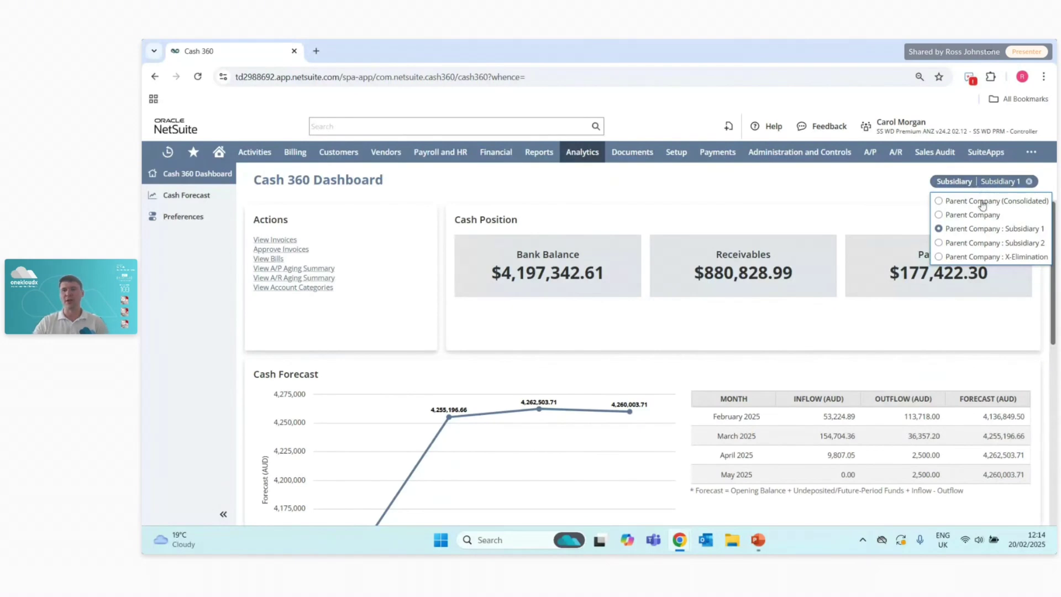
pyautogui.click(819, 188)
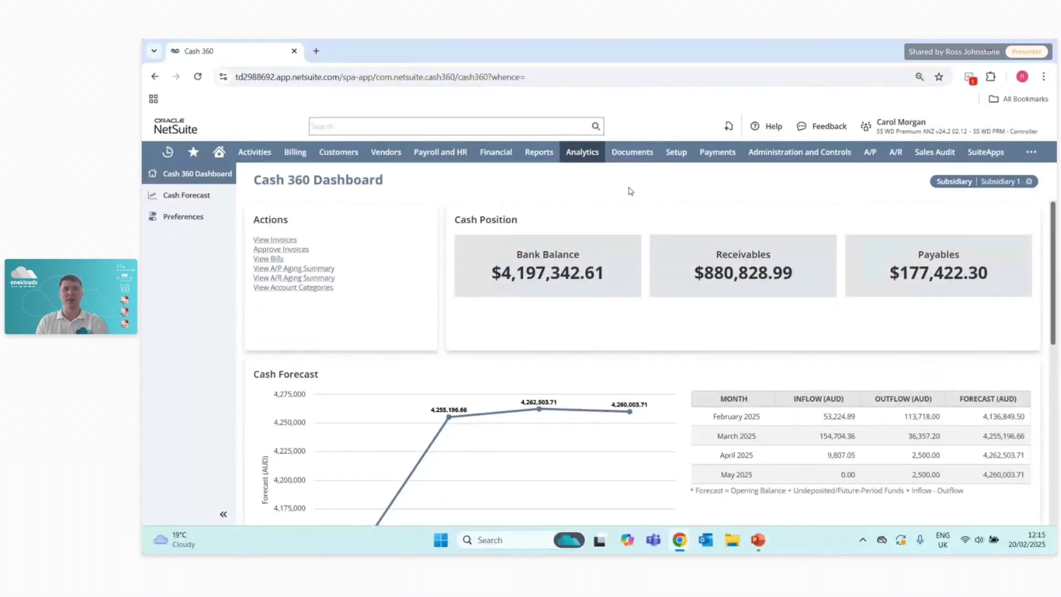
pyautogui.scroll(-1, 663, 213)
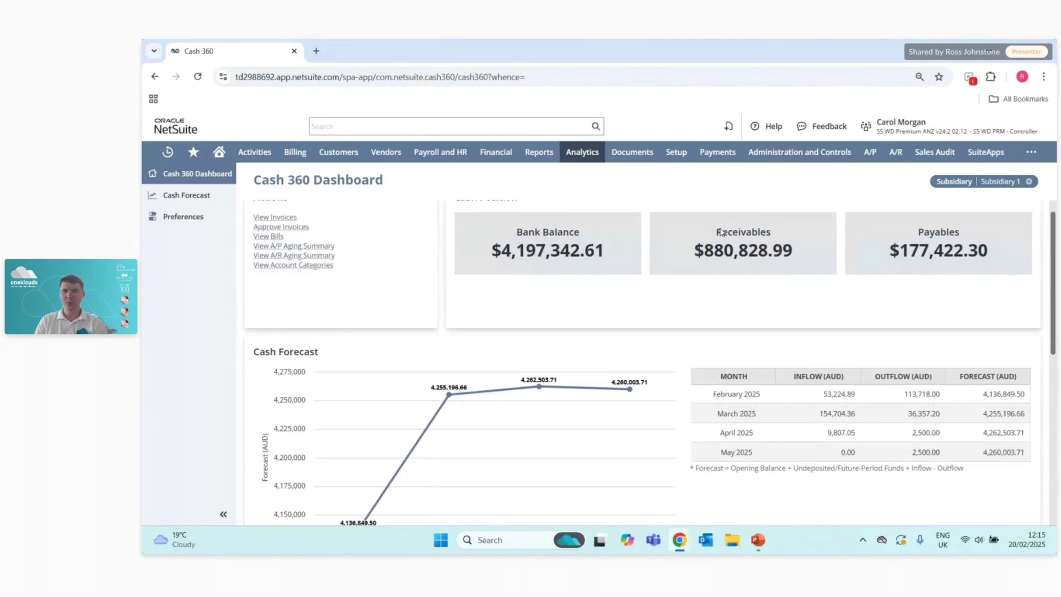
pyautogui.scroll(-3, 721, 232)
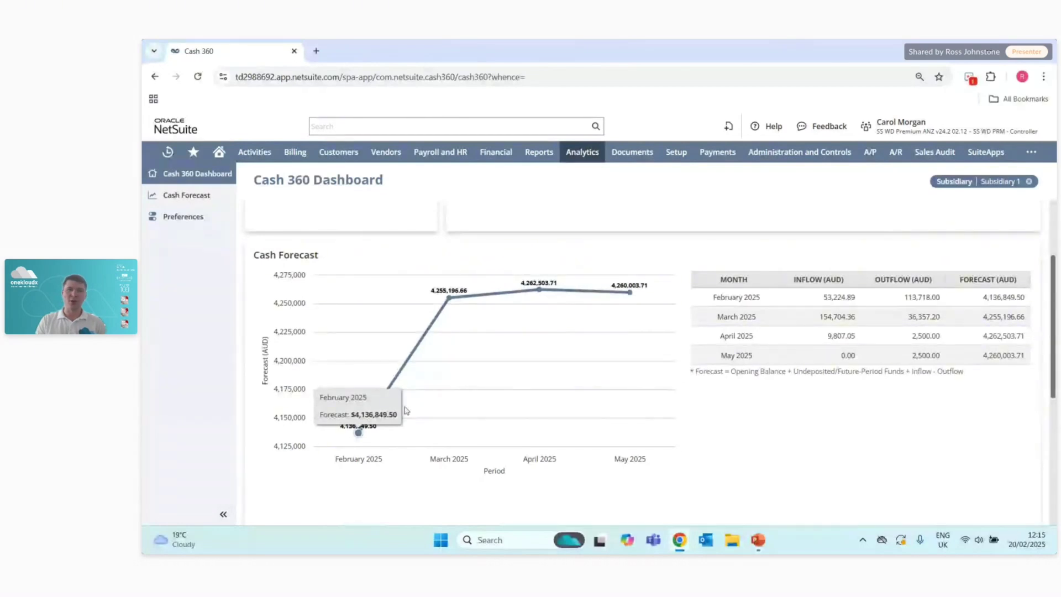
pyautogui.moveTo(490, 374)
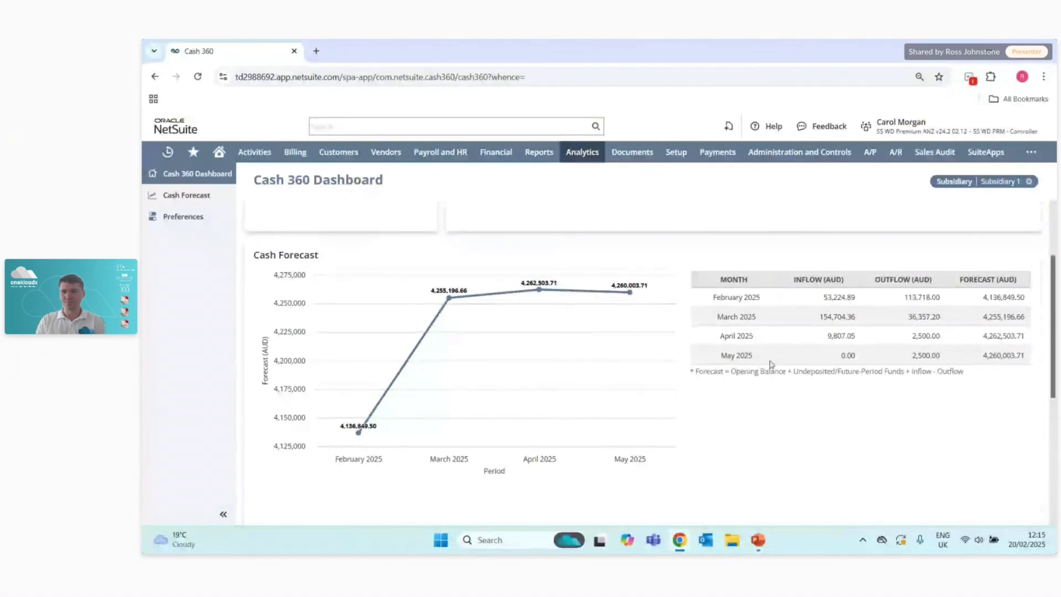
pyautogui.scroll(-5, 771, 363)
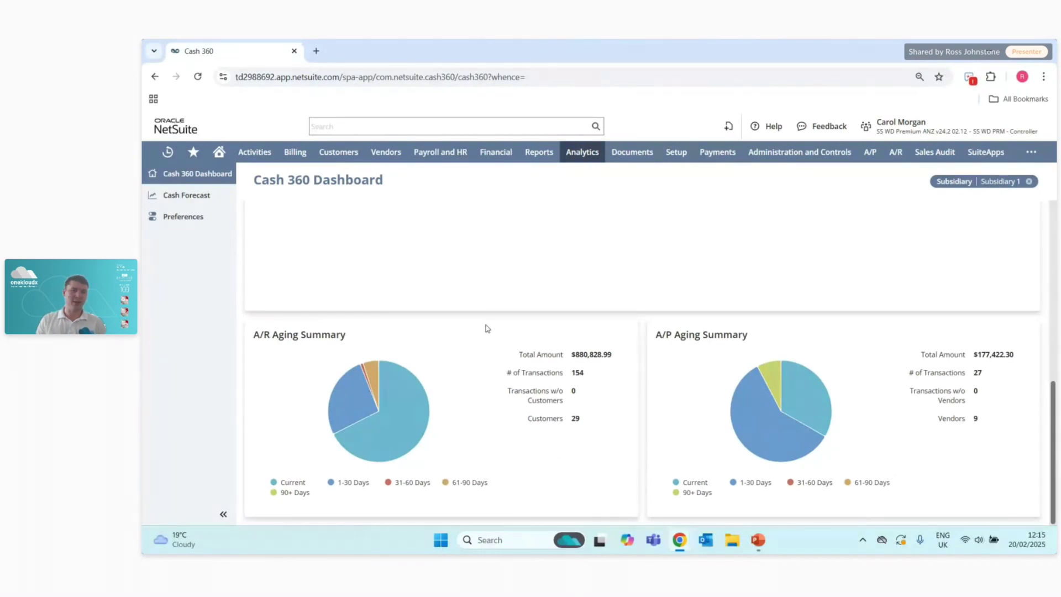
# Examine the A/R Aging Summary pie chart's slices, temporarily excluding the Current category and restoring it
pyautogui.moveTo(397, 414)
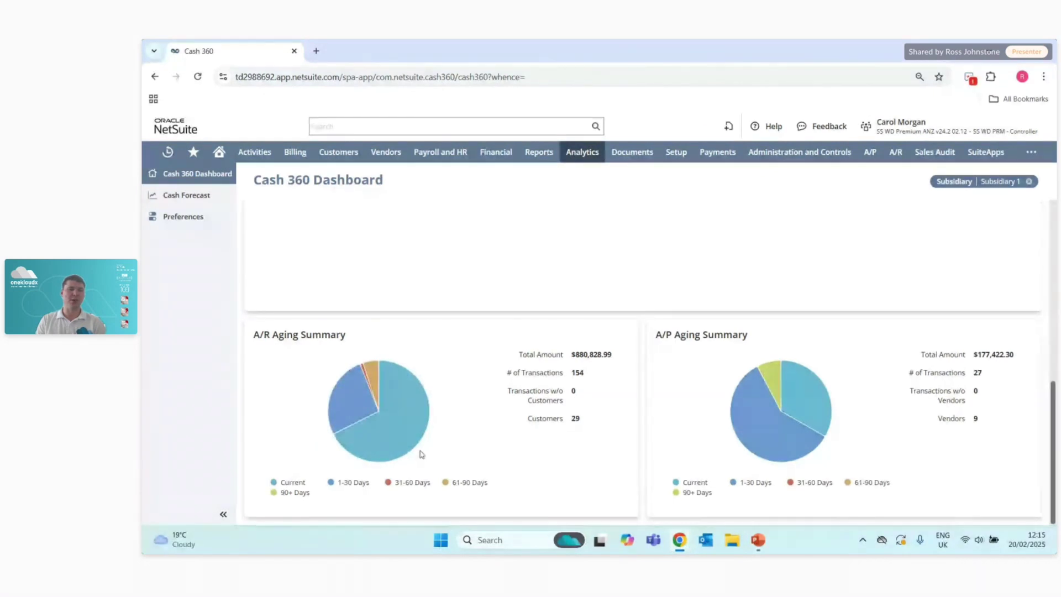
pyautogui.moveTo(413, 448)
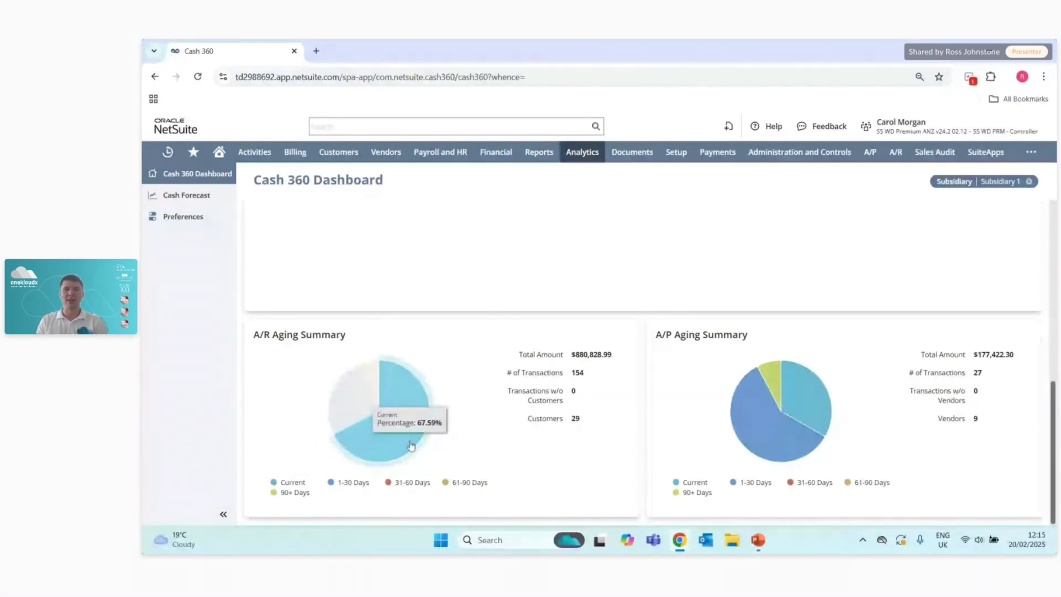
pyautogui.moveTo(374, 383)
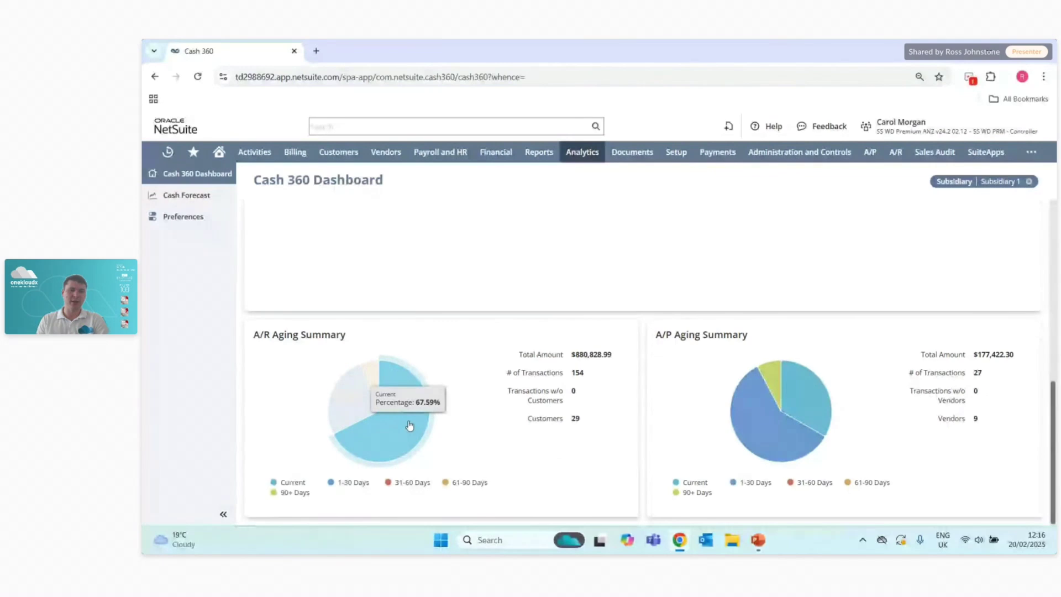
pyautogui.click(292, 483)
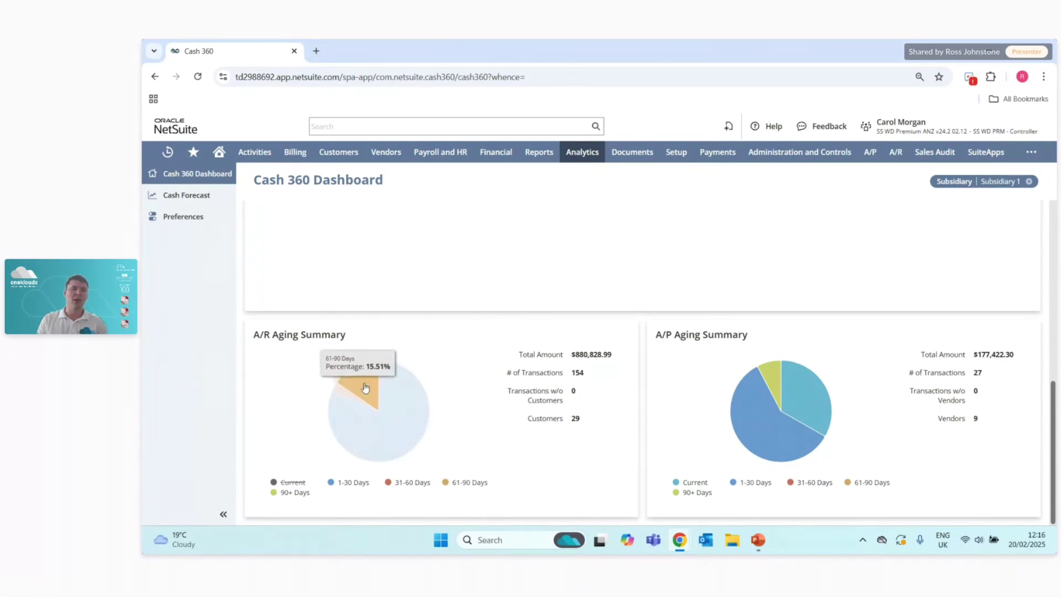
pyautogui.moveTo(430, 378)
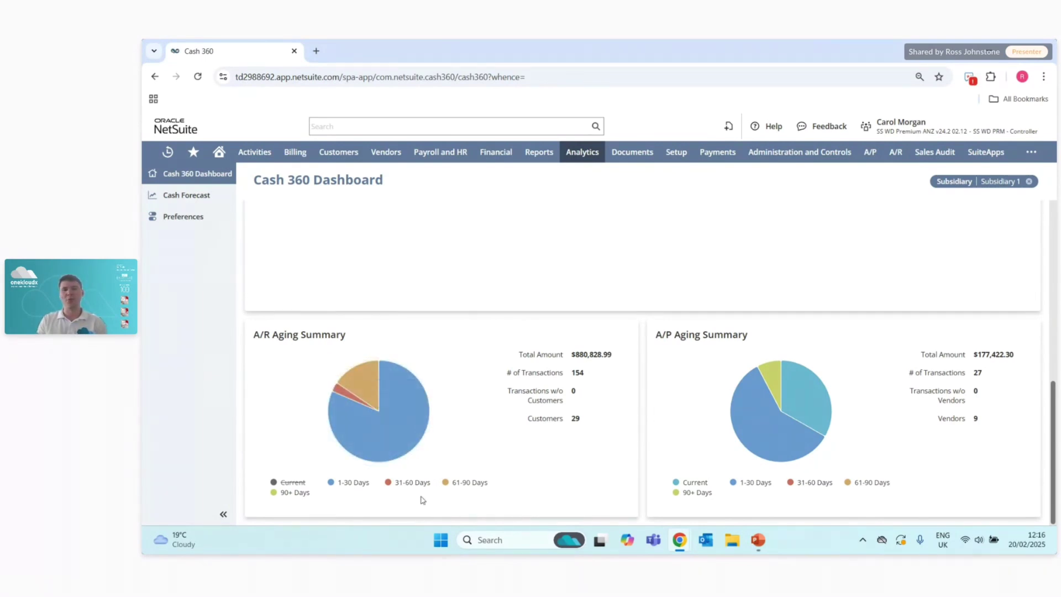
pyautogui.click(293, 483)
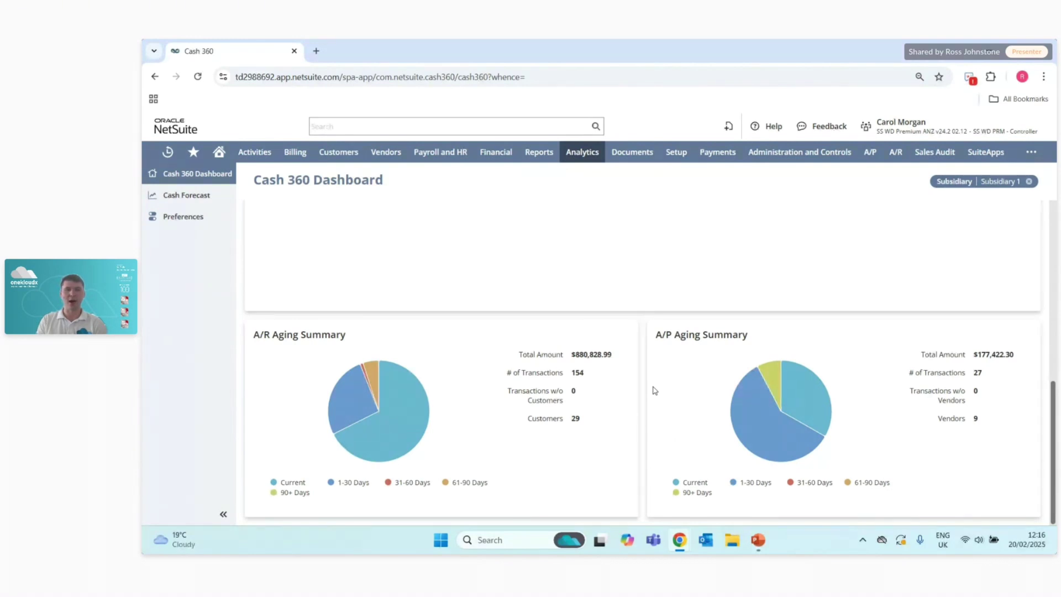
pyautogui.scroll(10, 999, 368)
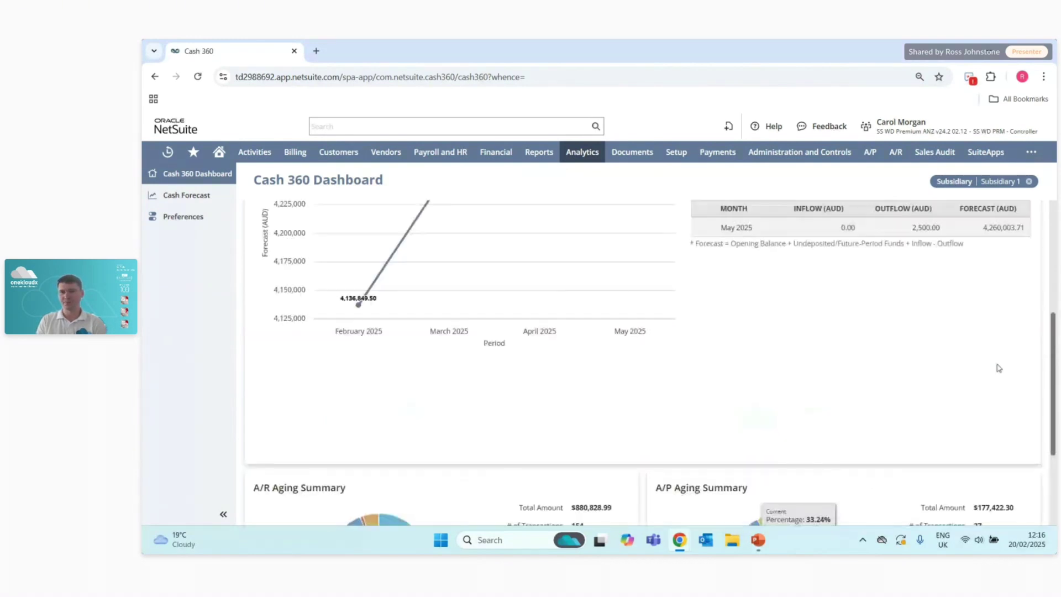
# Compare the Cash Forecast details before and after setting and saving a 12 Weeks forecast period in the Cash 360 preferences
pyautogui.click(179, 203)
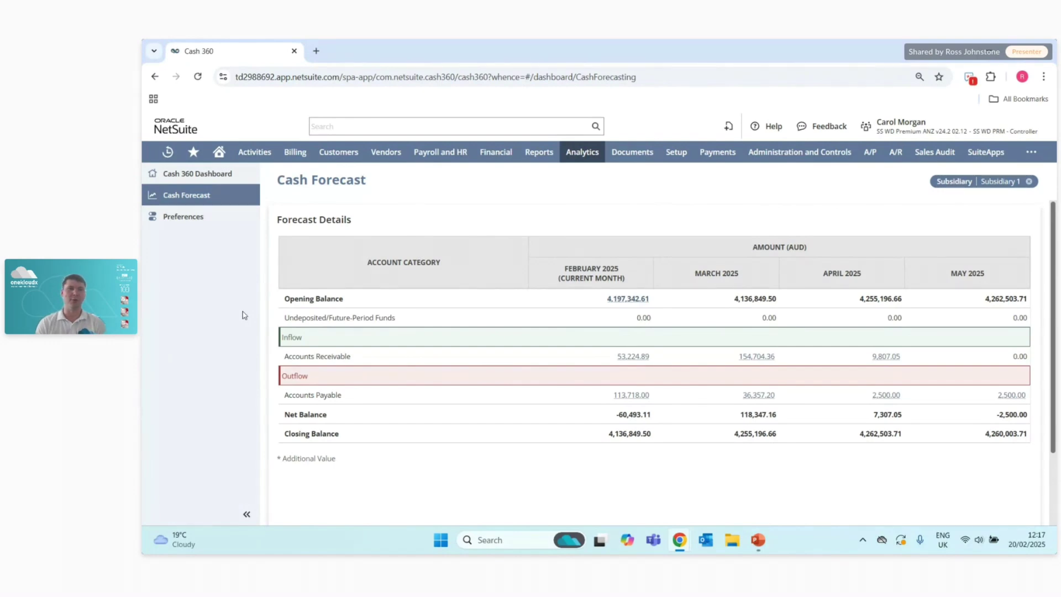
pyautogui.click(182, 225)
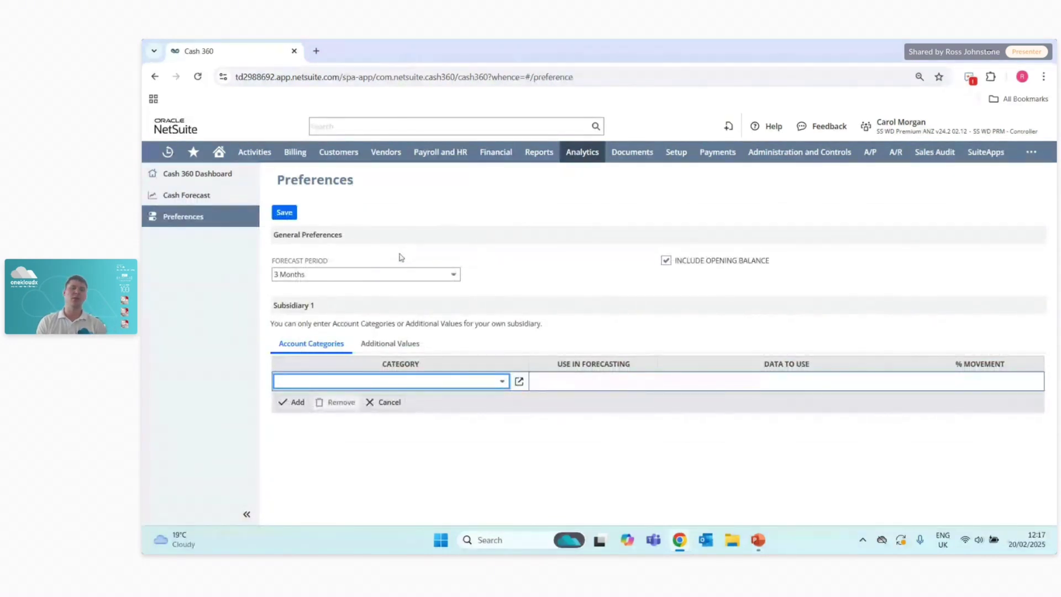
pyautogui.click(381, 275)
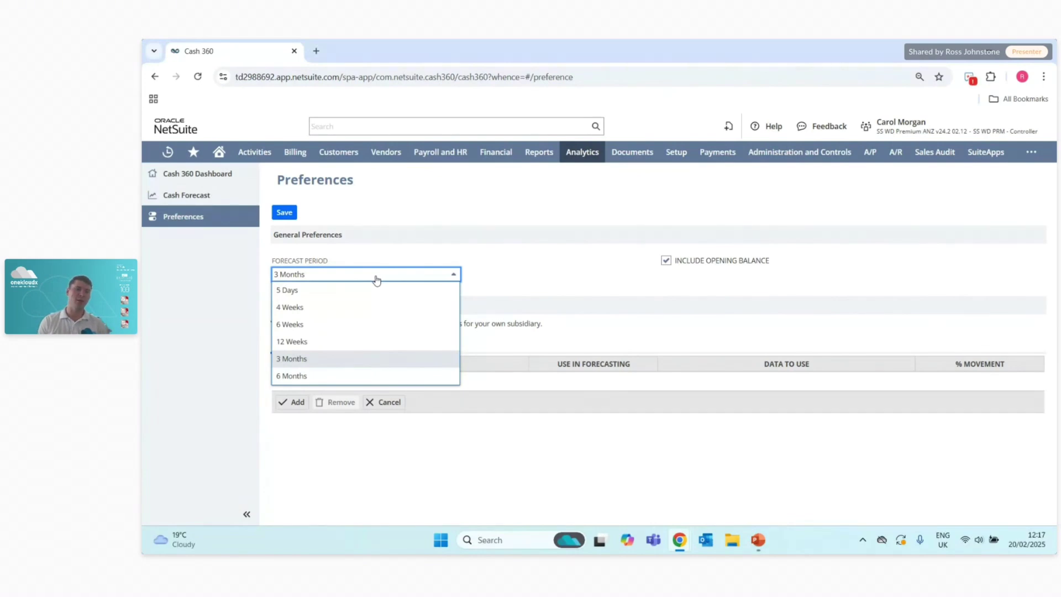
pyautogui.click(322, 344)
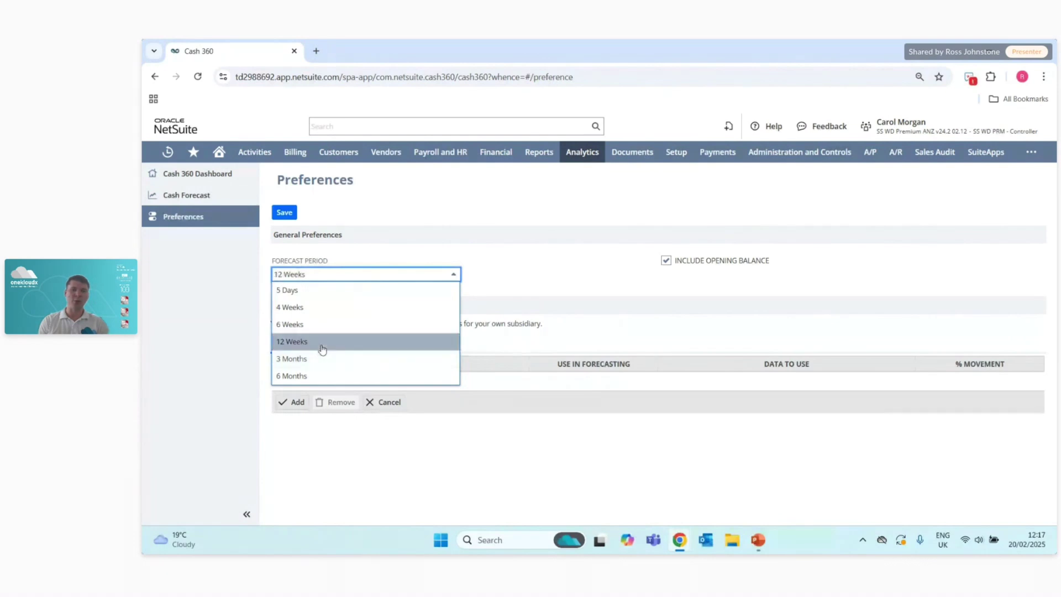
pyautogui.click(284, 214)
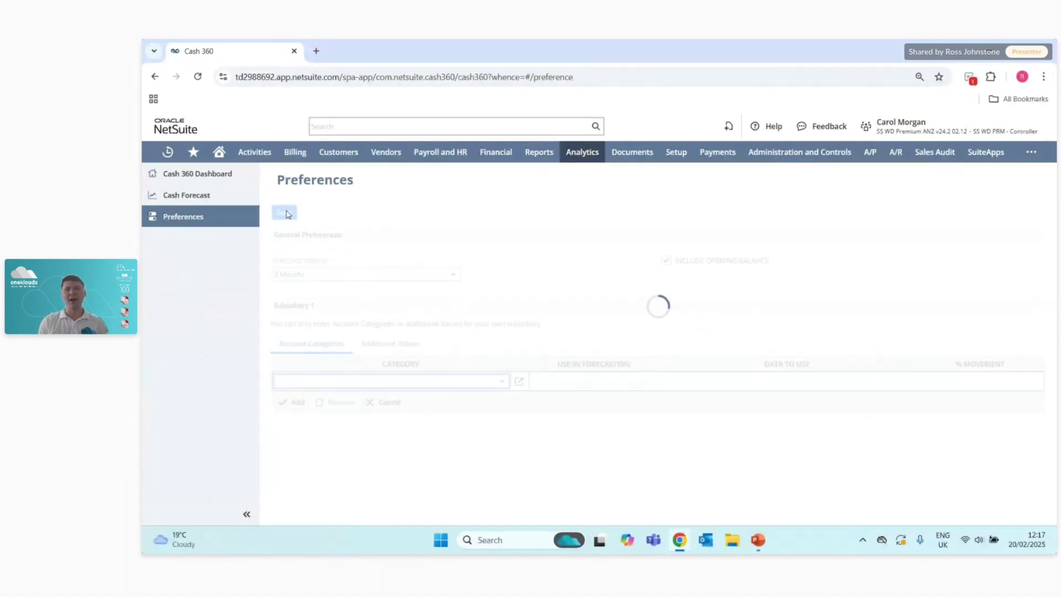
pyautogui.click(188, 197)
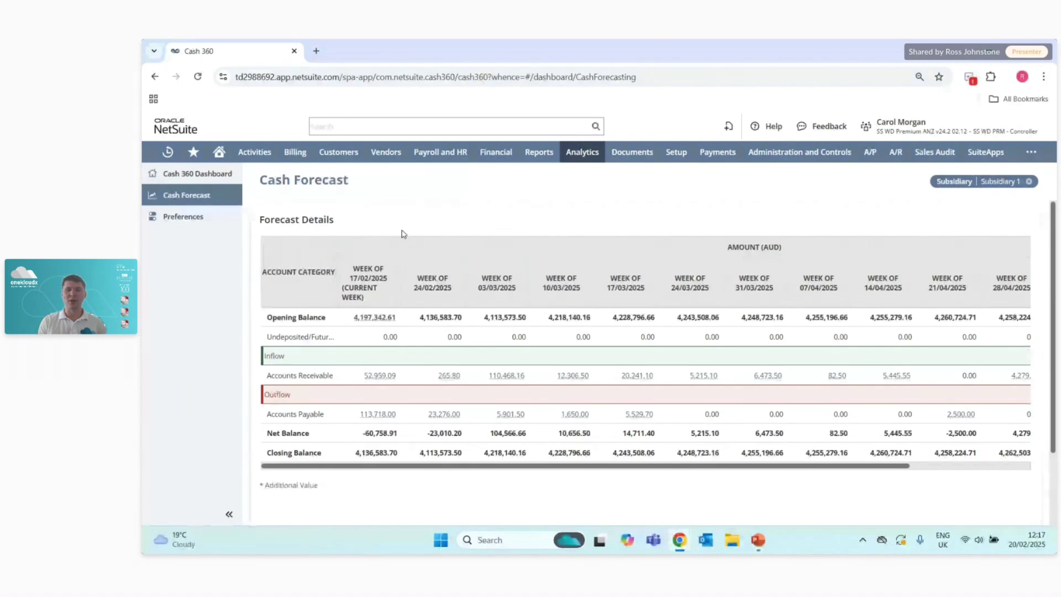
# Save the forecast period as 3 Months in the Cash 360 preferences, and set it back to 12 Weeks
pyautogui.click(191, 220)
pyautogui.click(331, 274)
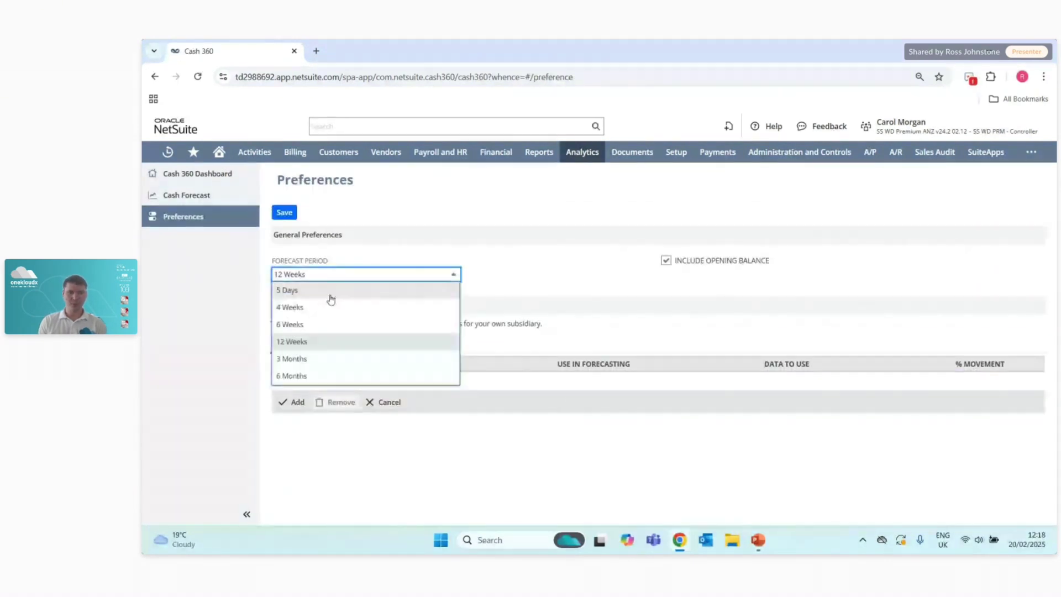
pyautogui.click(312, 341)
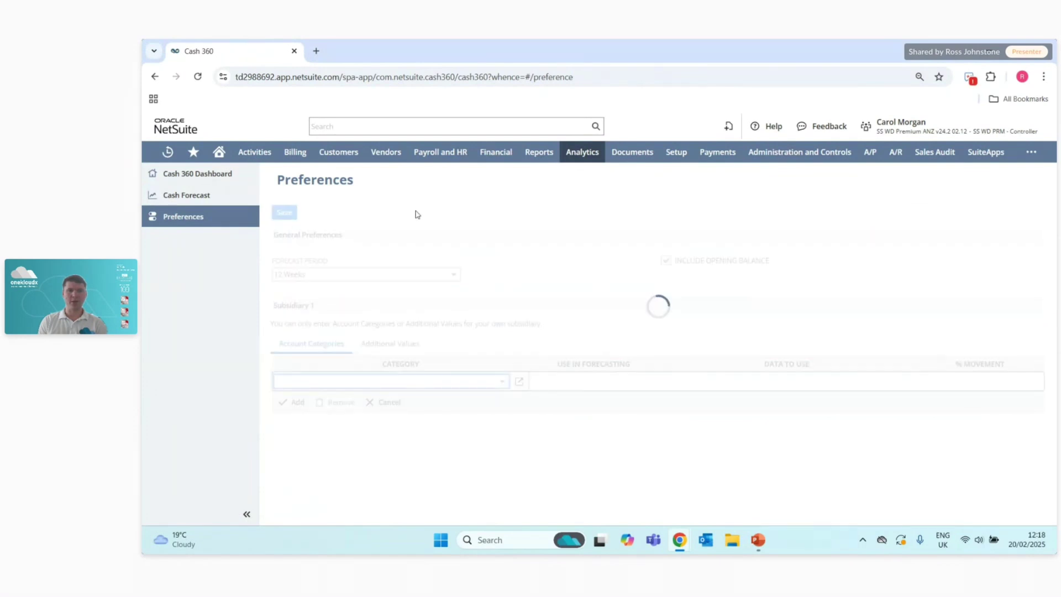
pyautogui.click(330, 318)
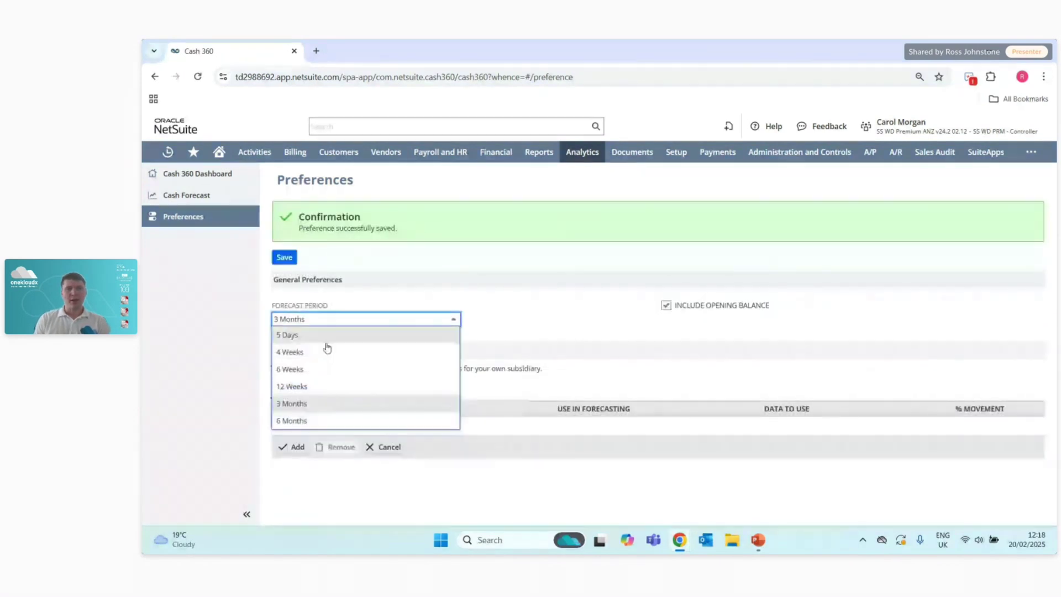
pyautogui.click(313, 389)
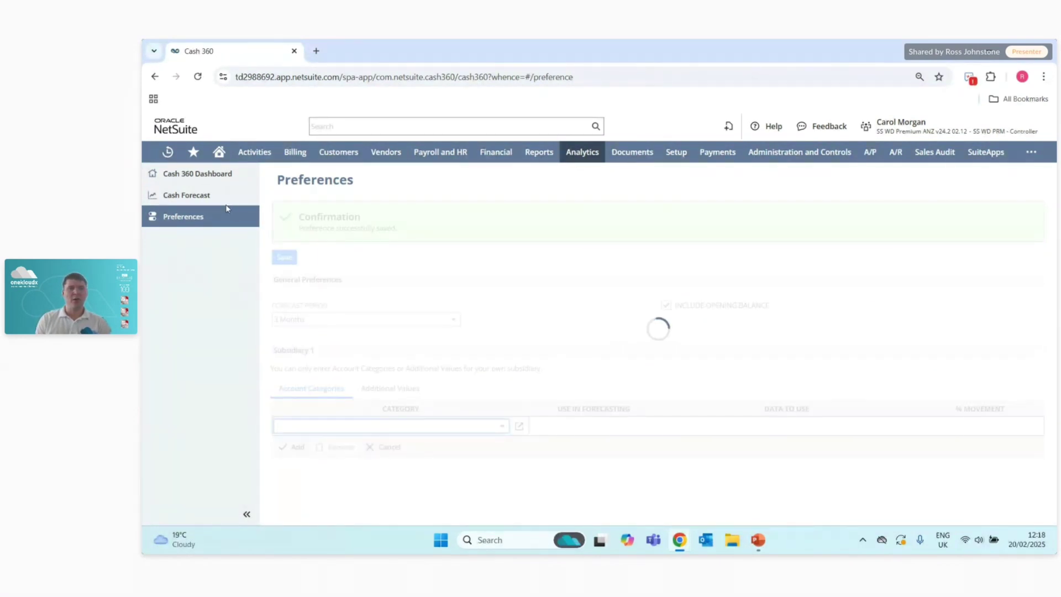
# Return to the Cash 360 Dashboard and examine the weekly Cash Forecast chart and table
pyautogui.click(219, 174)
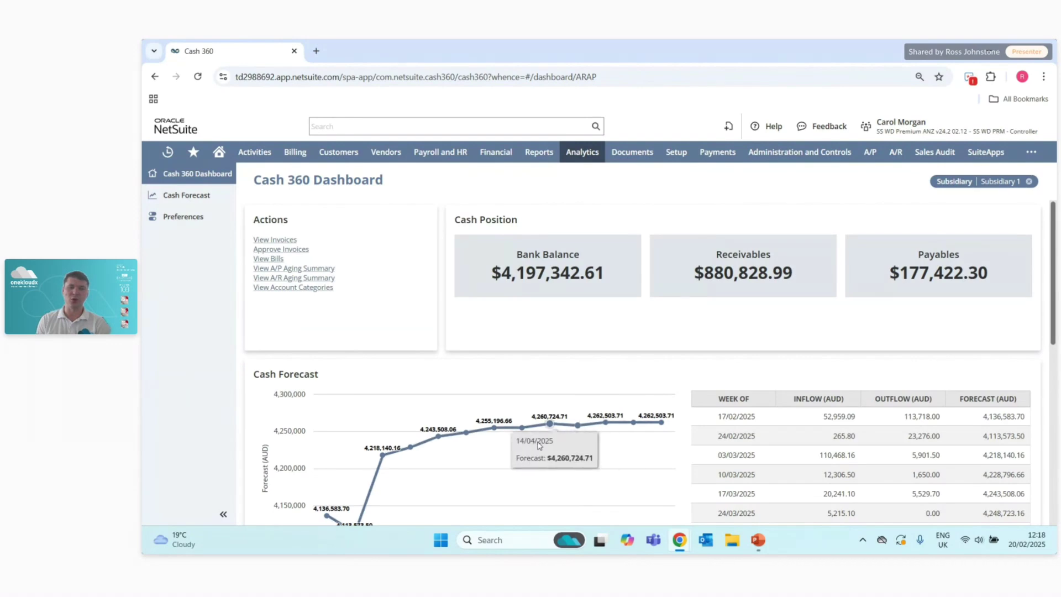
pyautogui.scroll(-1, 596, 409)
pyautogui.scroll(-1, 506, 431)
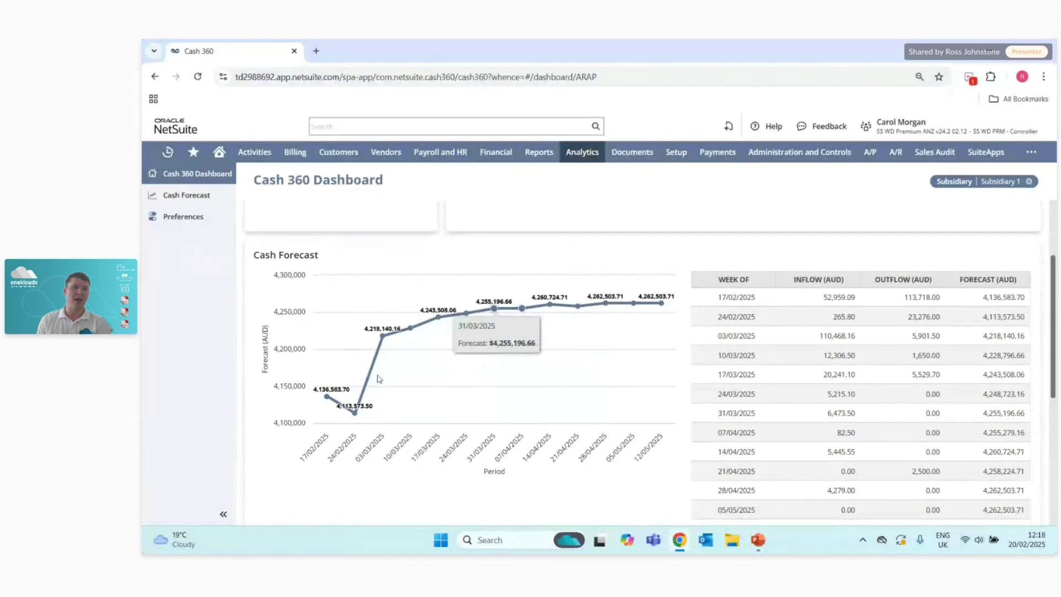
# Set the Cash 360 forecast period to 3 Months, save the preferences, and view the Cash Forecast details
pyautogui.click(184, 217)
pyautogui.click(346, 274)
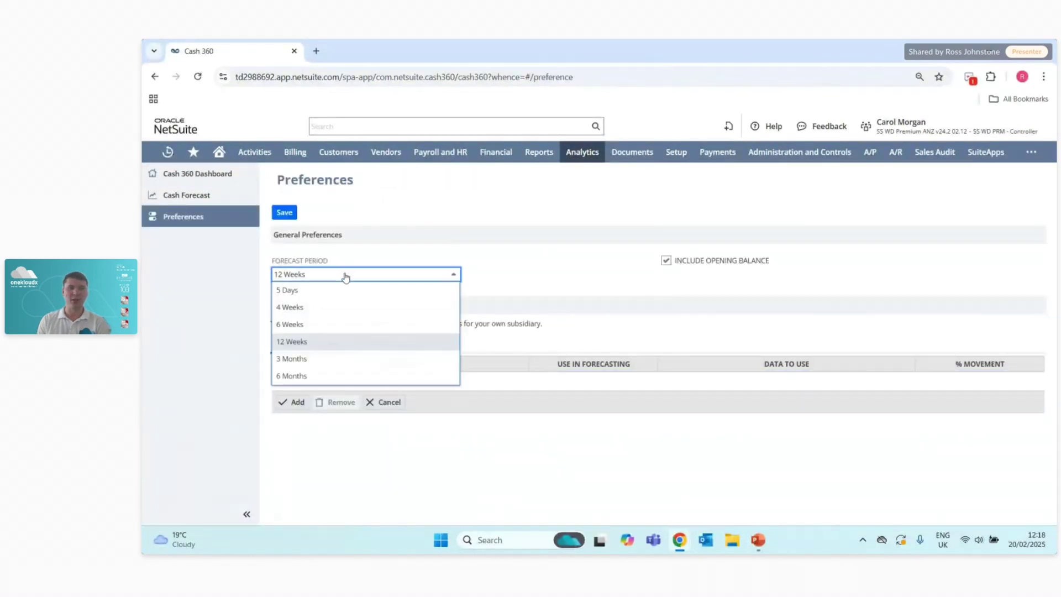
pyautogui.click(324, 357)
pyautogui.click(284, 214)
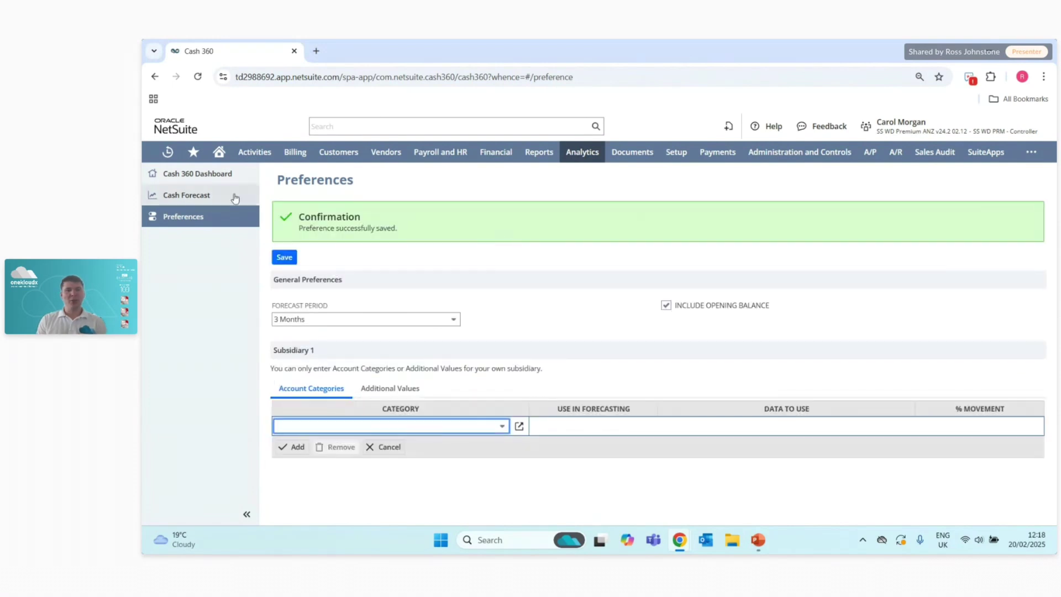
pyautogui.click(192, 198)
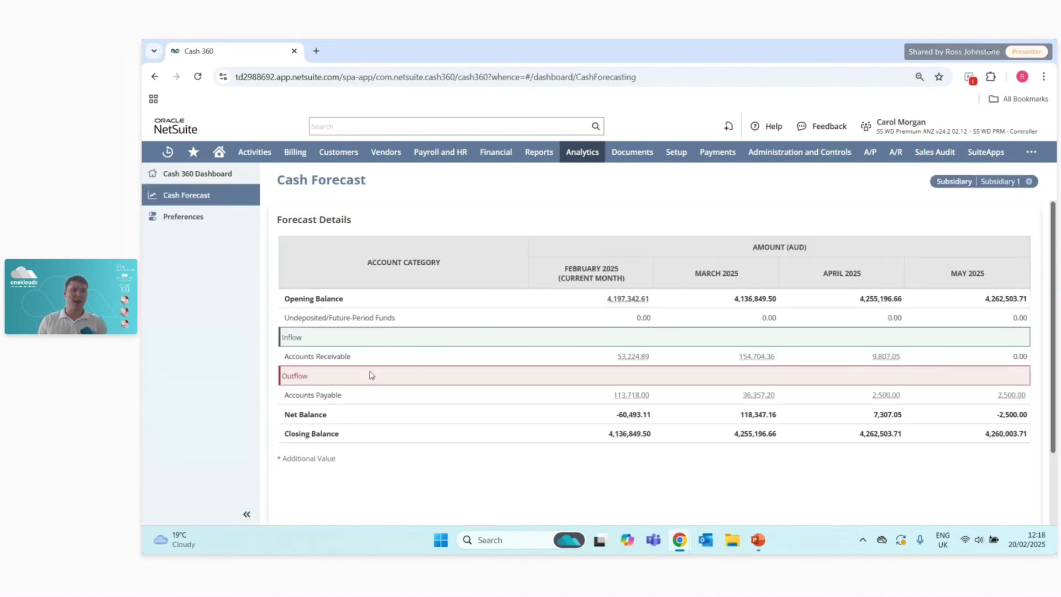
# Open the Cash 360 Account Category list in a separate tab from Preferences and view the Salaries & Wages record
pyautogui.click(182, 217)
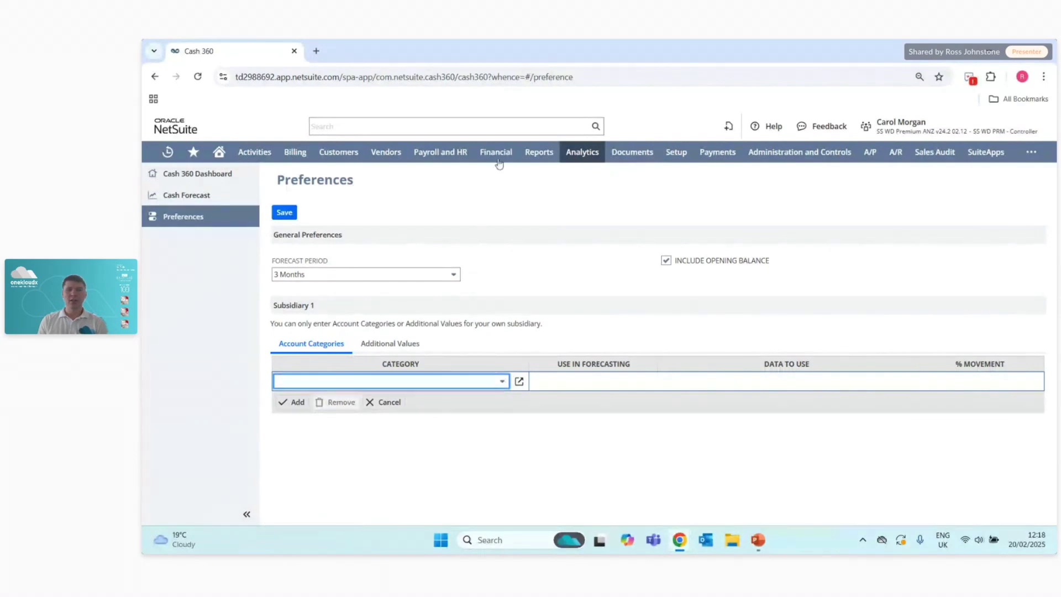
pyautogui.moveTo(499, 164)
pyautogui.moveTo(507, 412)
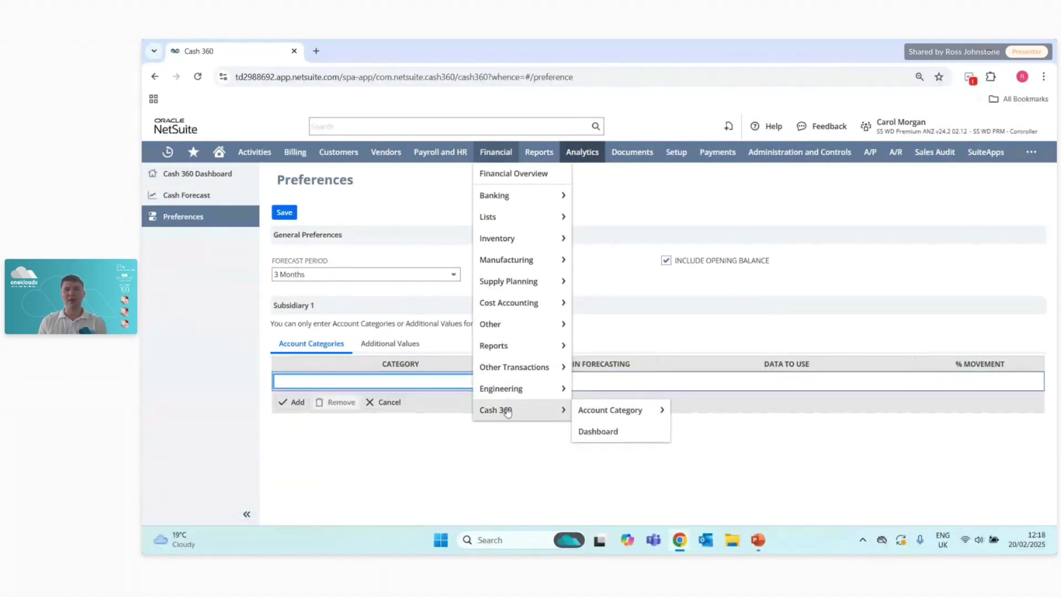
pyautogui.moveTo(597, 412)
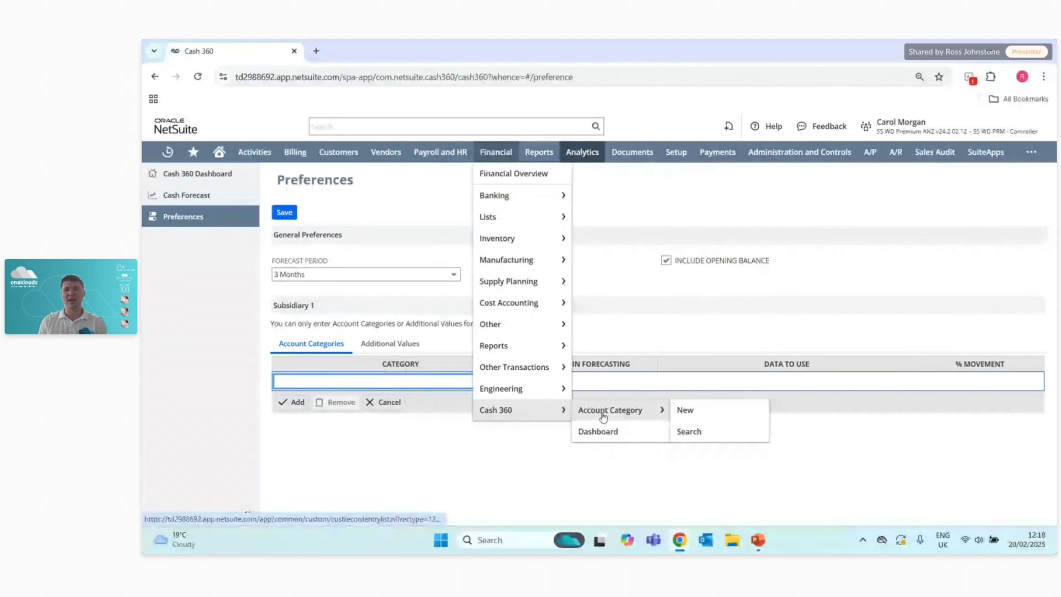
pyautogui.middleClick(602, 414)
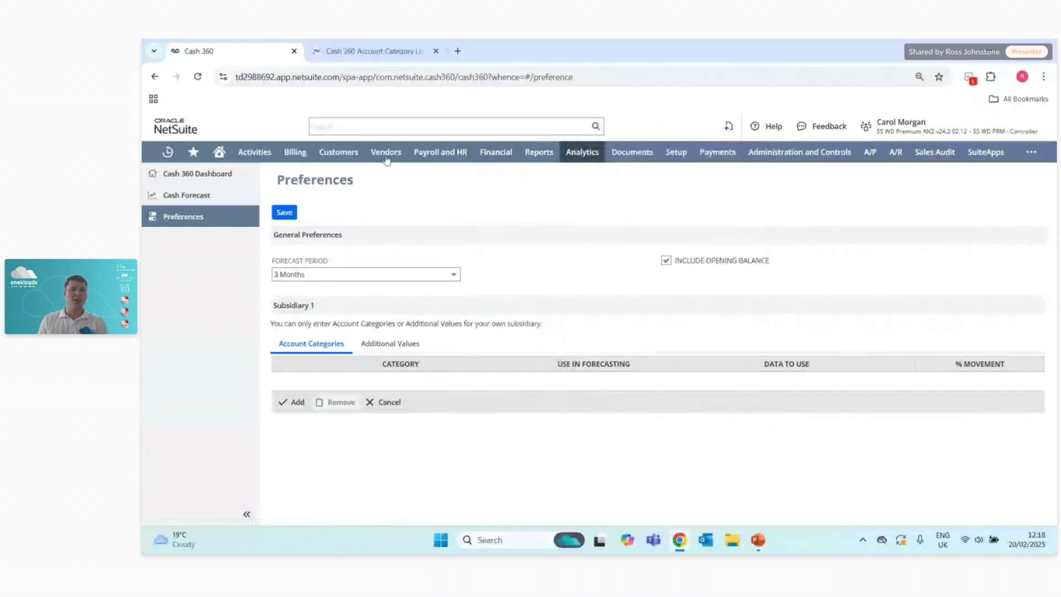
pyautogui.click(368, 51)
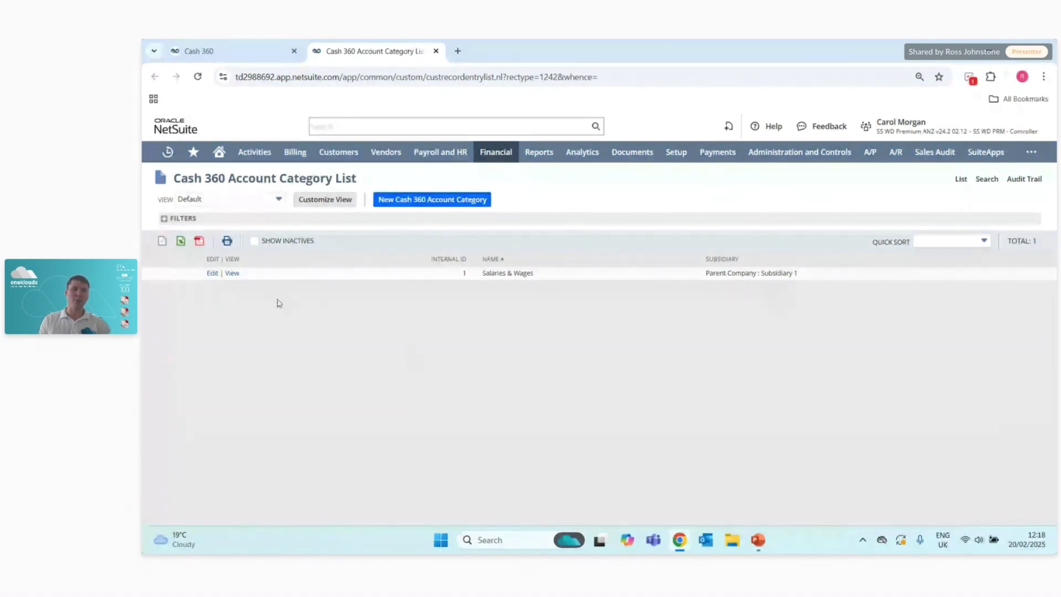
pyautogui.click(232, 273)
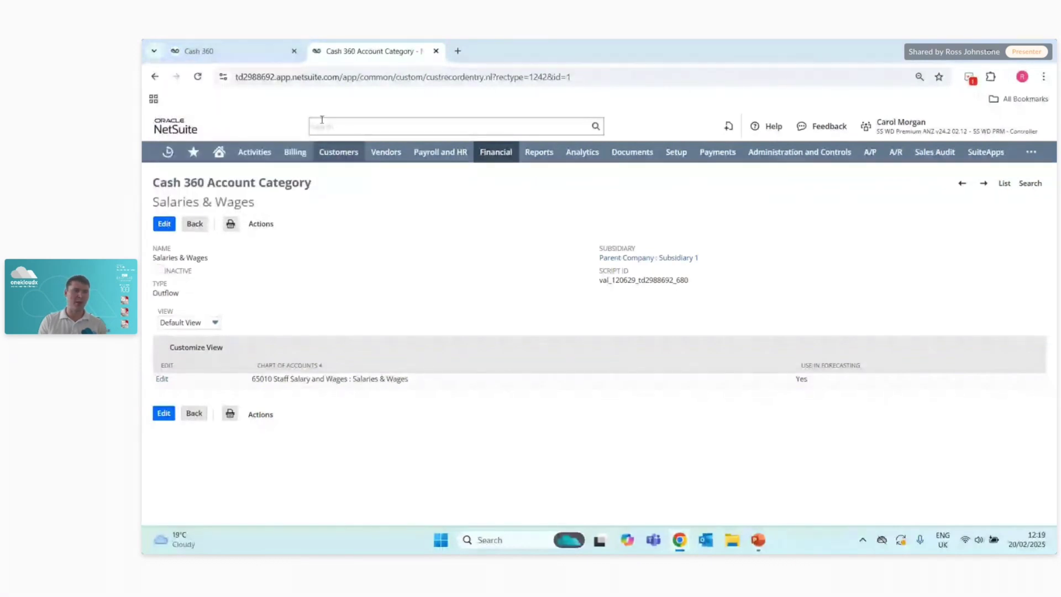
# Choose Salaries & Wages as the account category in the Cash 360 preferences, and check the linked account on its category record
pyautogui.click(238, 51)
pyautogui.click(445, 387)
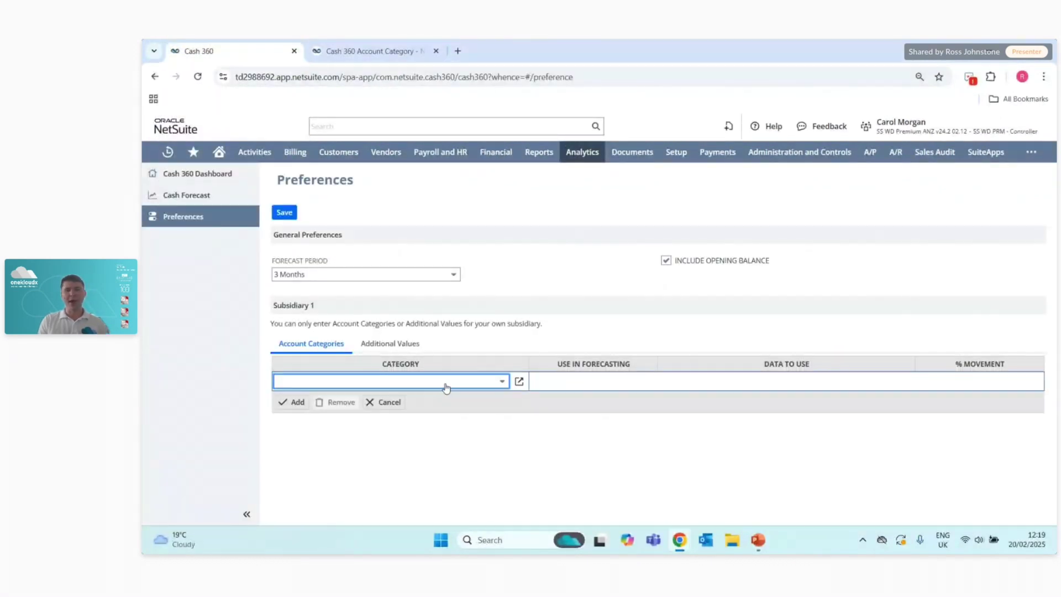
pyautogui.click(461, 385)
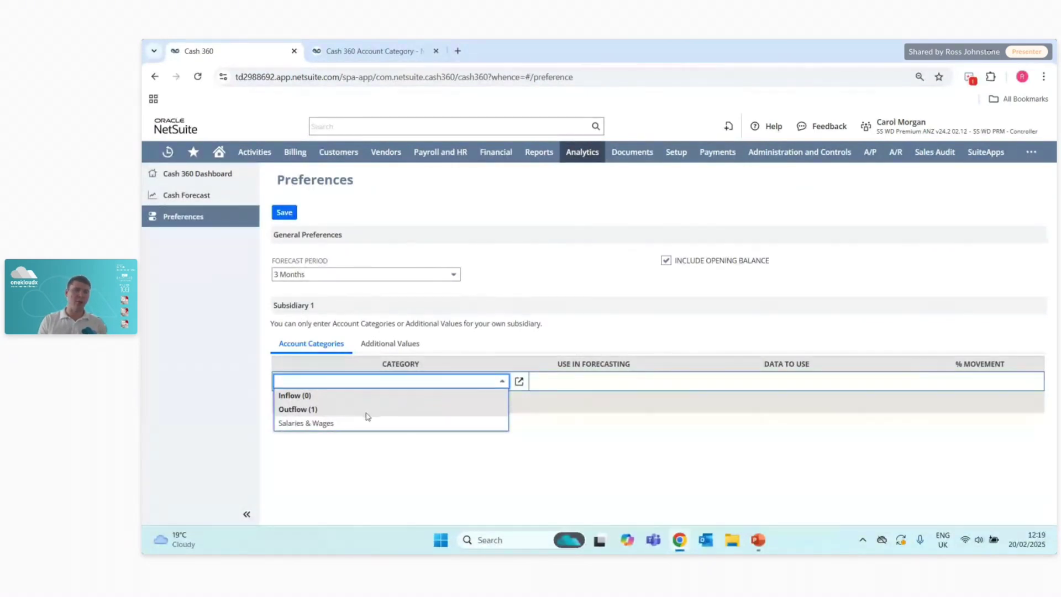
pyautogui.click(348, 424)
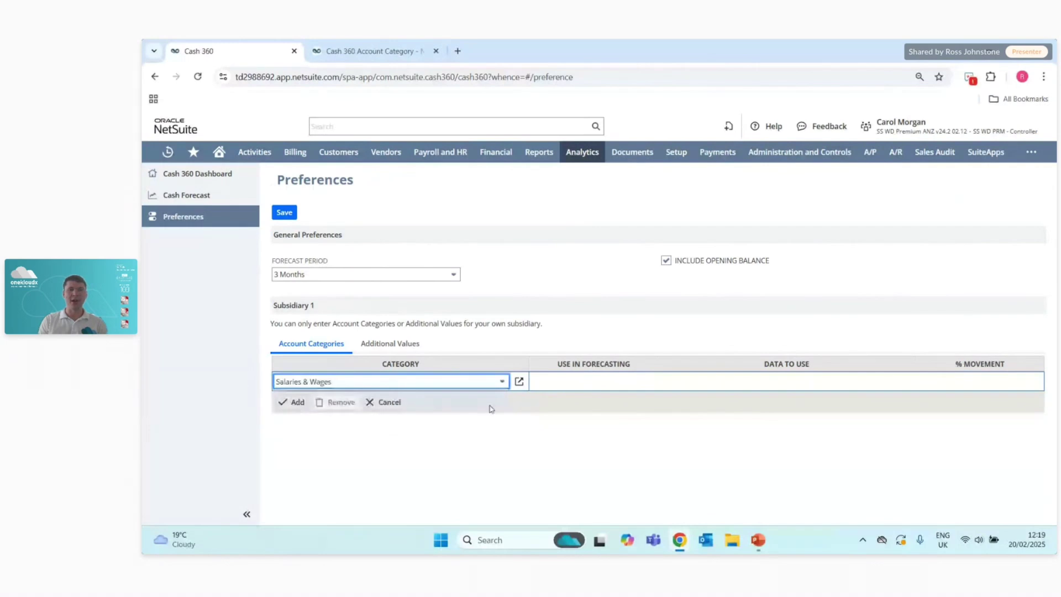
pyautogui.click(381, 50)
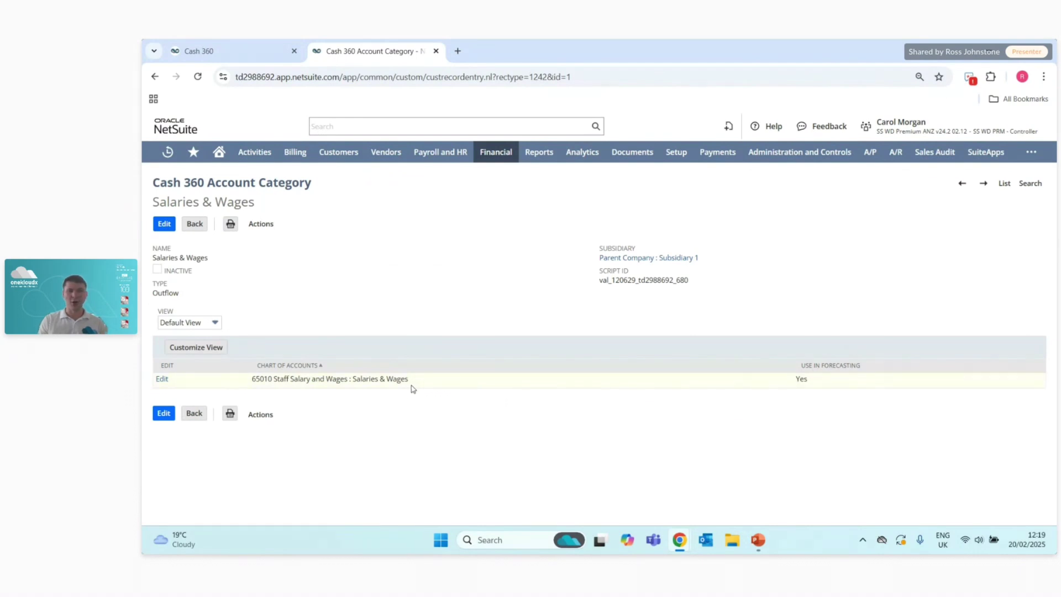
pyautogui.click(236, 51)
# Enable Use in Forecasting for Salaries & Wages with Last 6 Months of data and 20% movement, and add the line
pyautogui.click(503, 382)
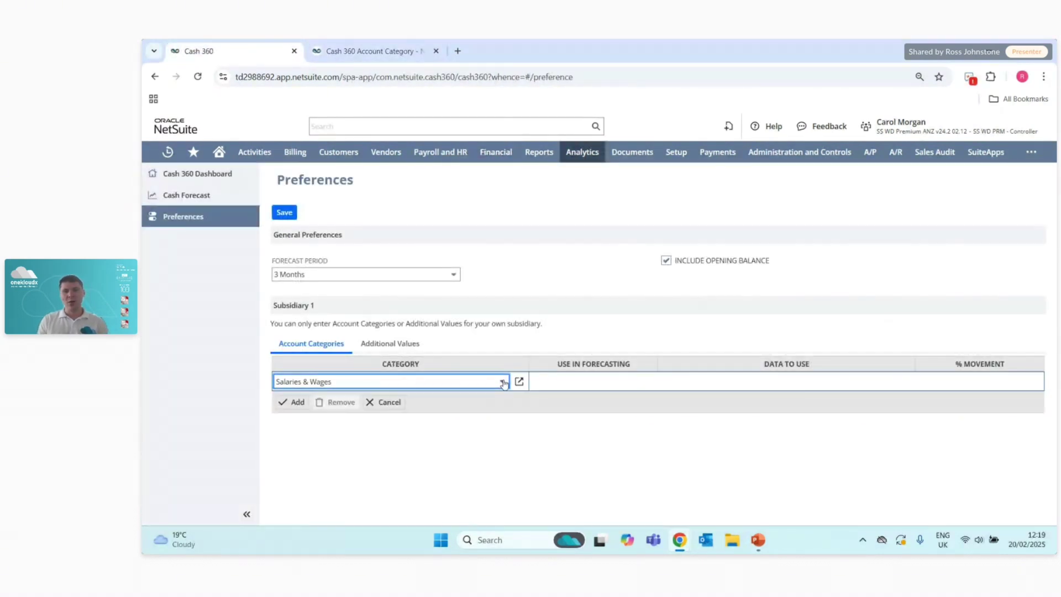
pyautogui.click(591, 382)
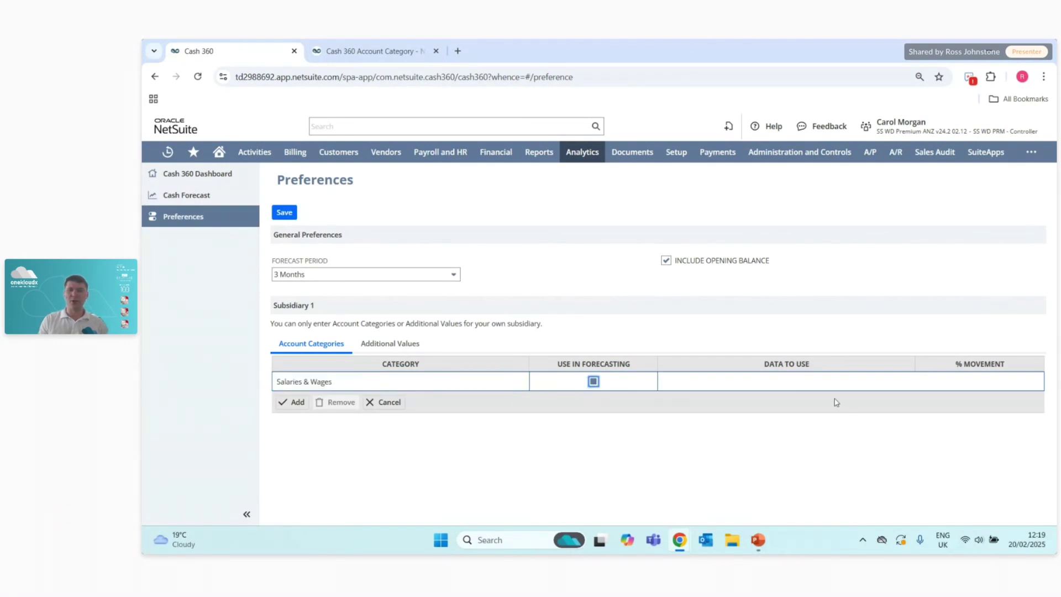
pyautogui.click(816, 389)
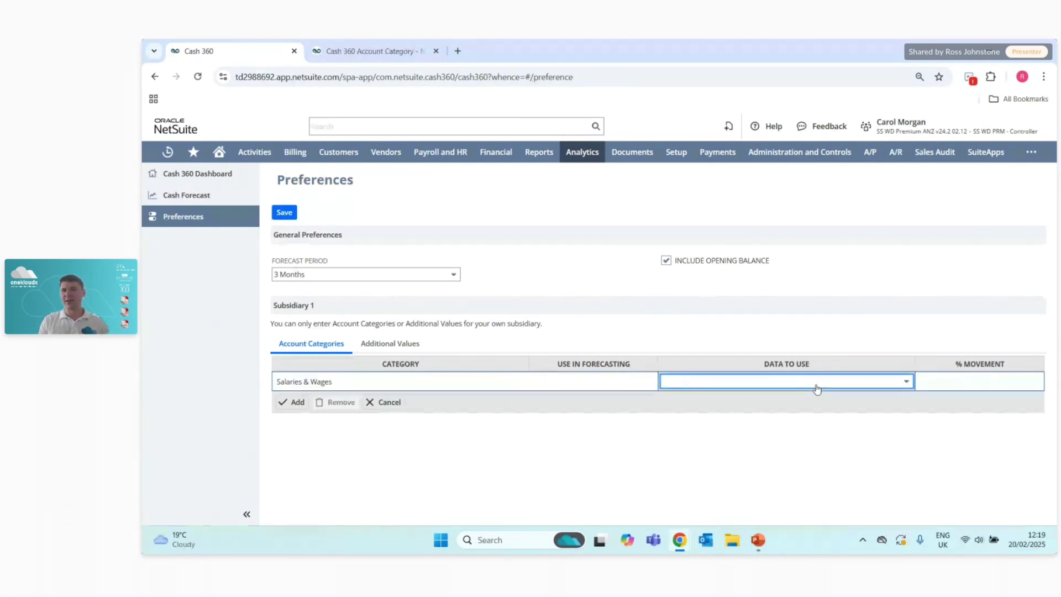
pyautogui.click(817, 389)
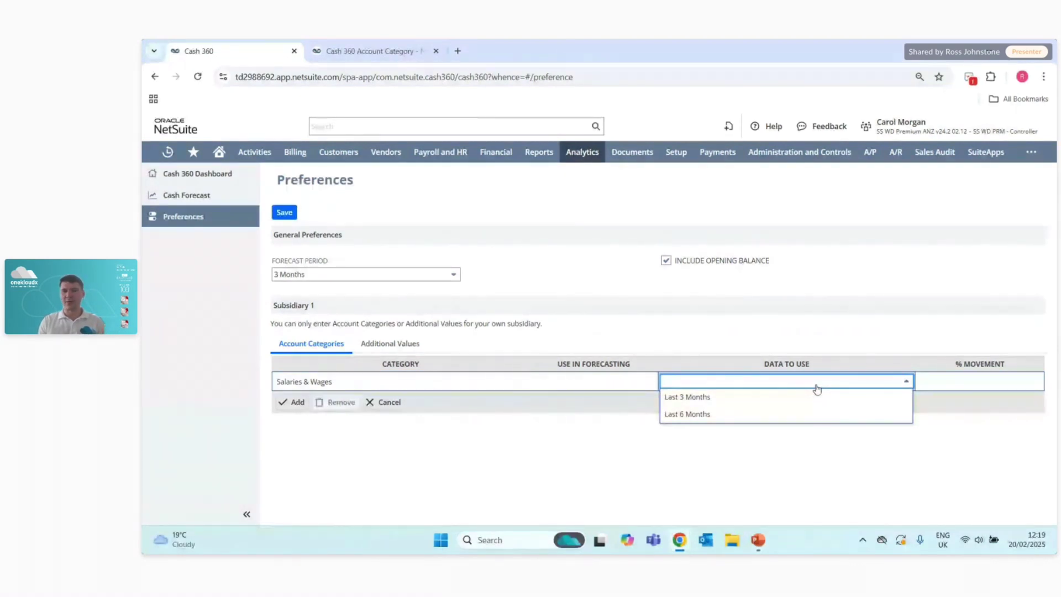
pyautogui.click(743, 421)
pyautogui.click(968, 384)
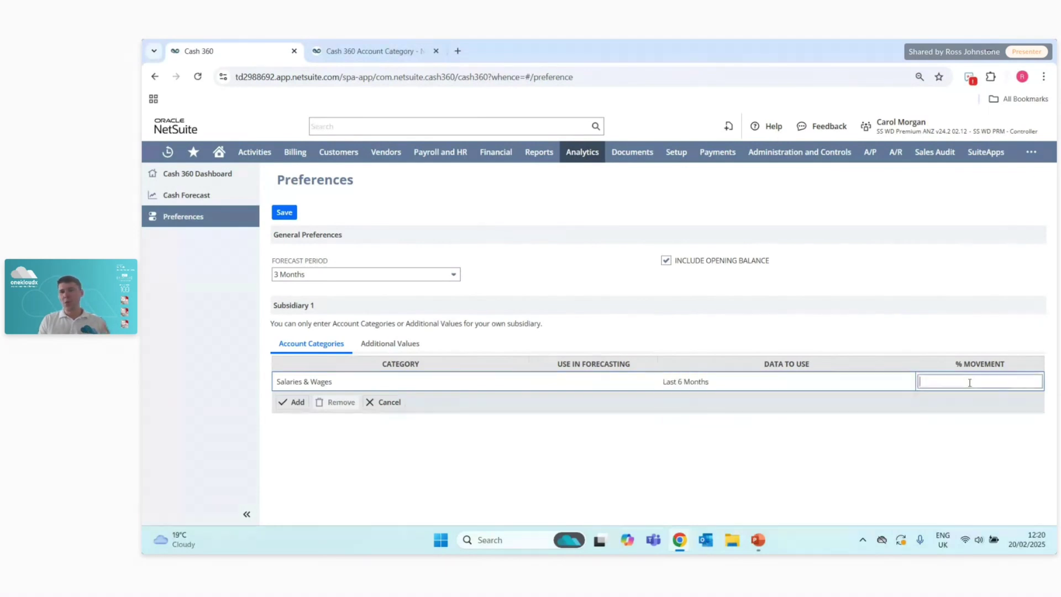
pyautogui.write('20')
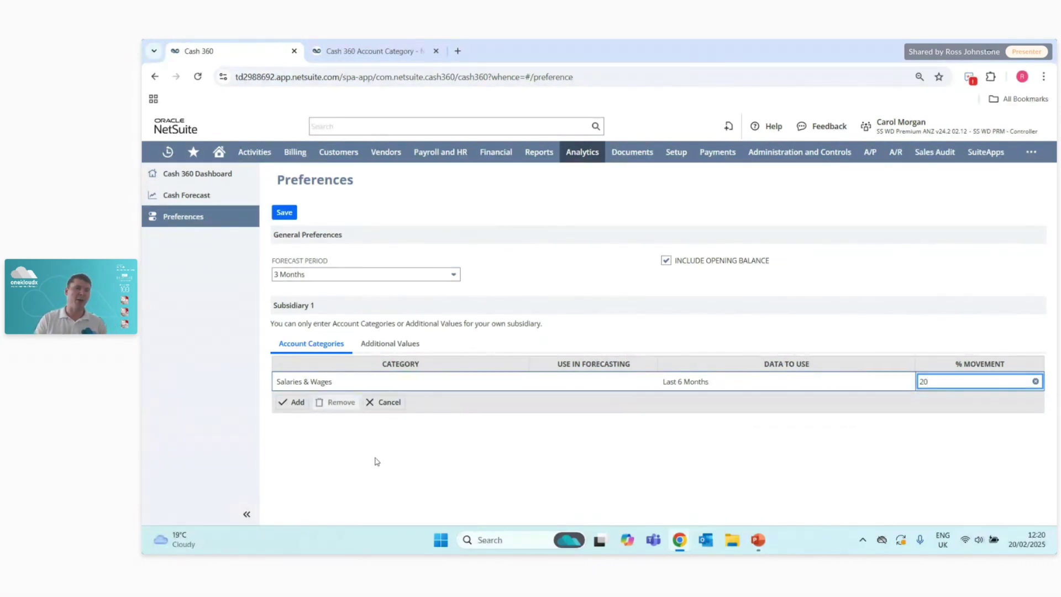
pyautogui.click(293, 401)
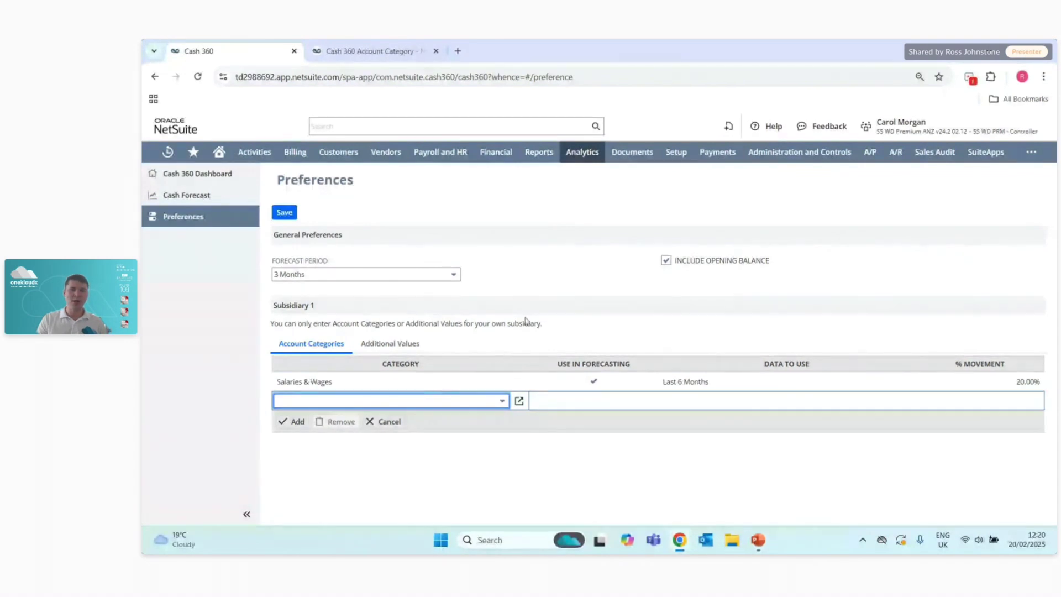
# Save the preferences with the Salaries & Wages category and view the Cash Forecast details
pyautogui.click(498, 400)
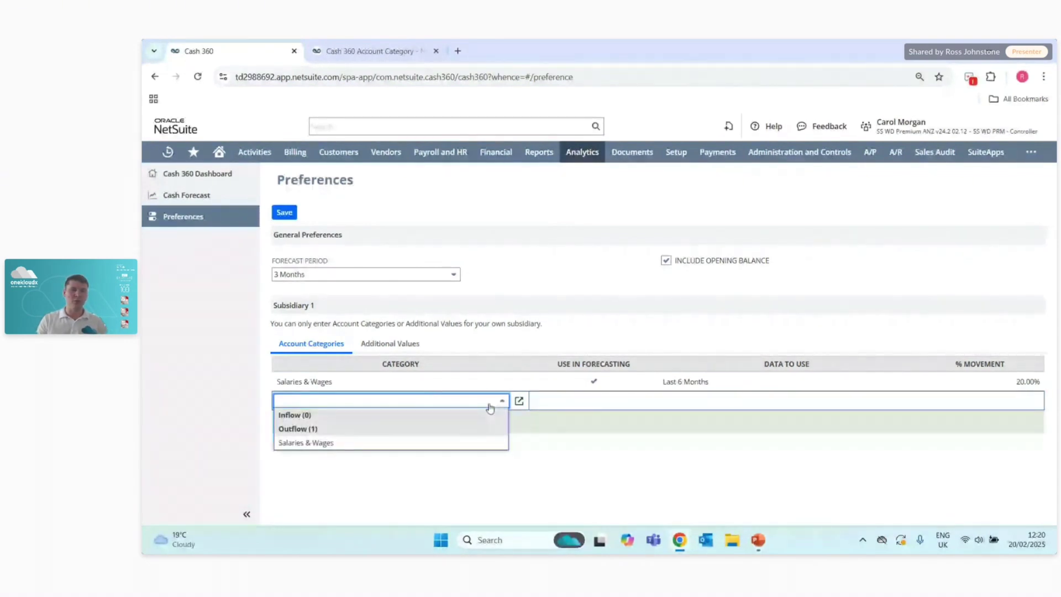
pyautogui.click(490, 406)
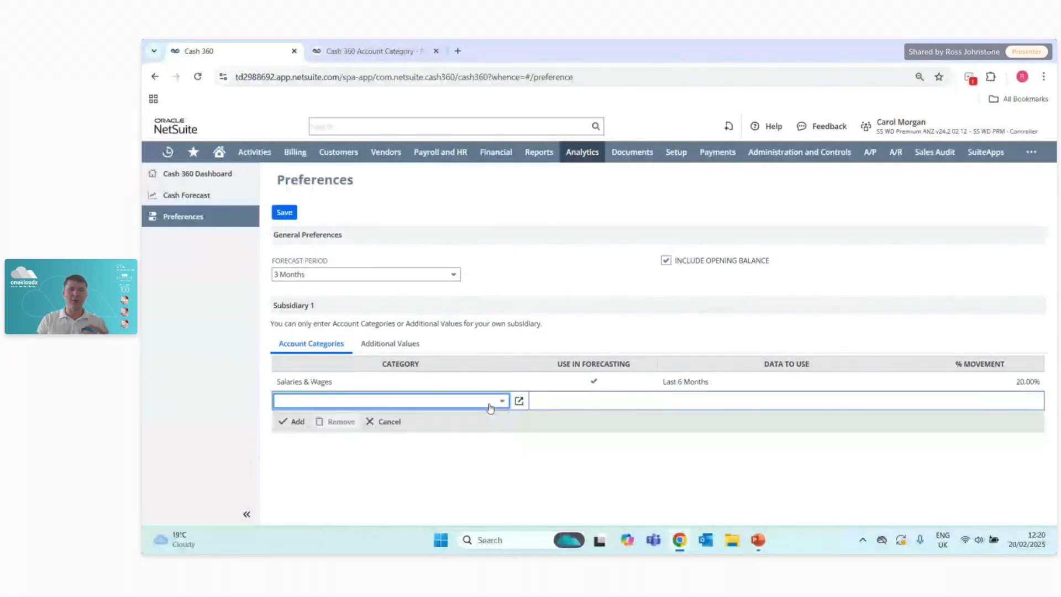
pyautogui.click(283, 214)
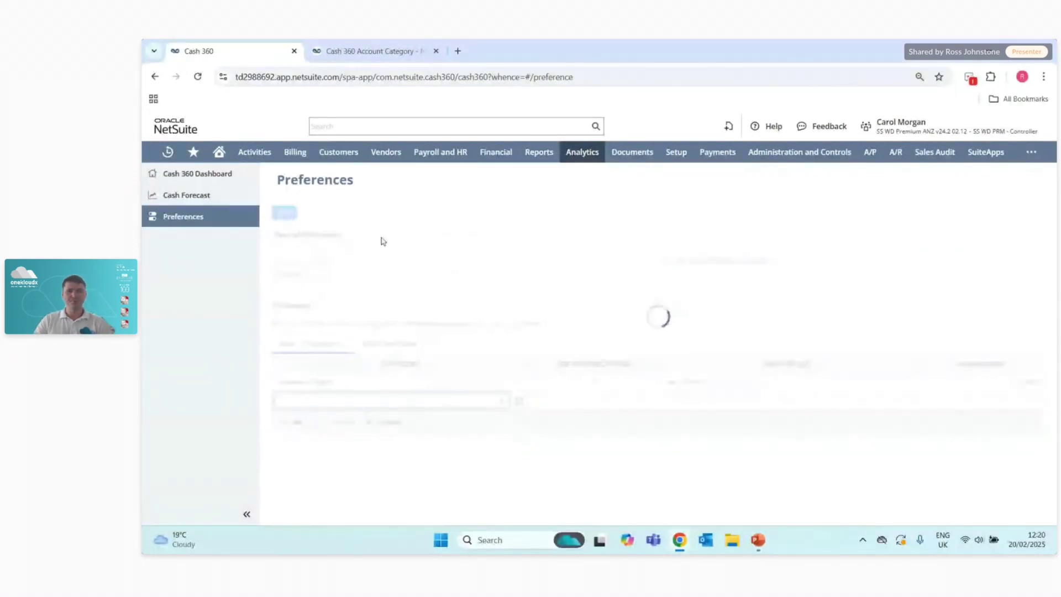
pyautogui.click(194, 199)
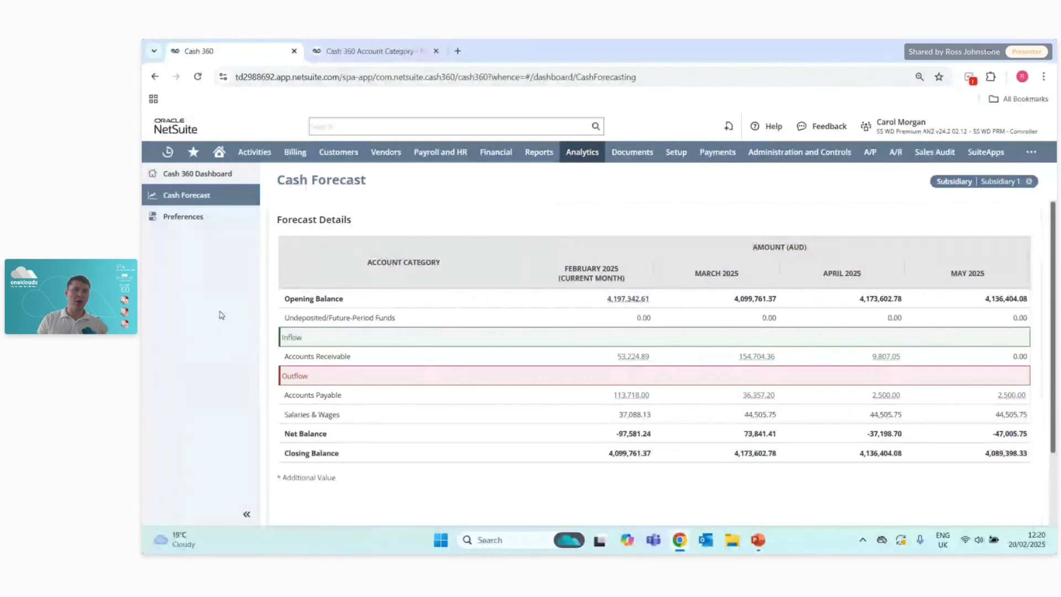
# Start an additional value in the Cash 360 preferences named Rent, dated 01/03/2025, with an amount of 5000 AUD
pyautogui.click(196, 217)
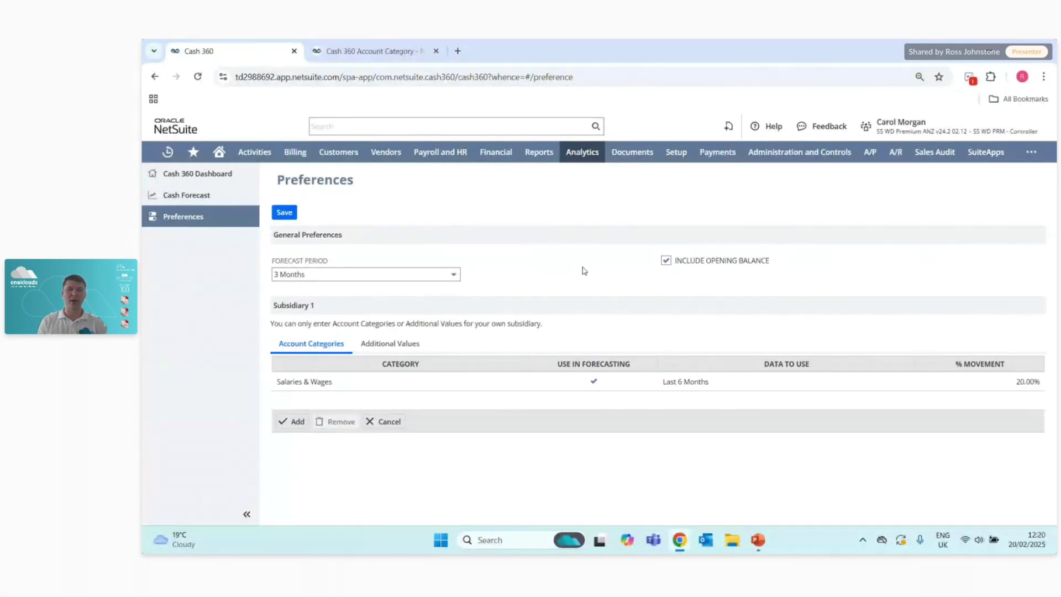
pyautogui.click(390, 348)
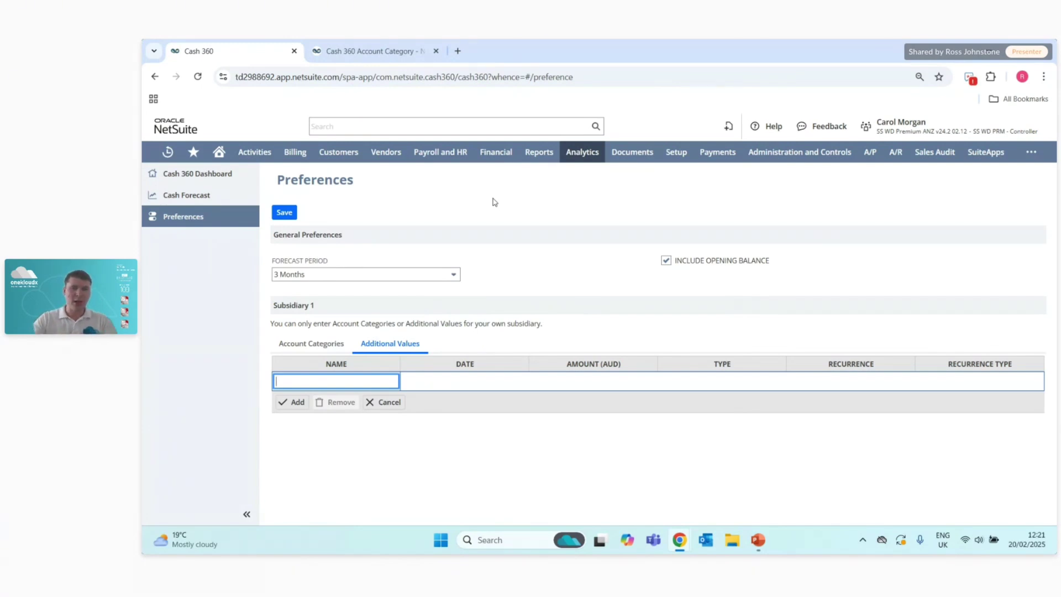
pyautogui.write('Rent')
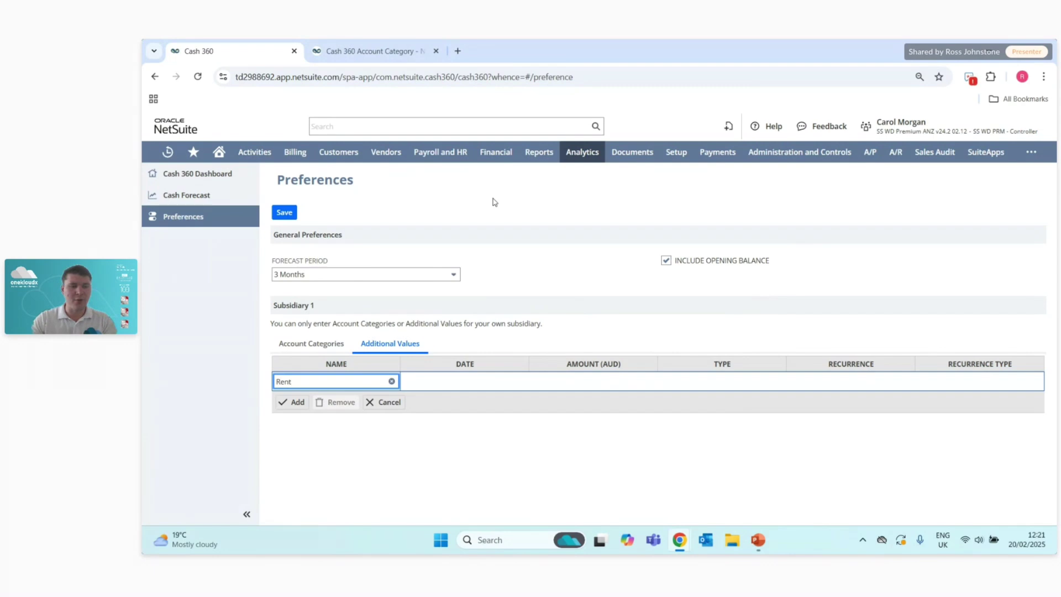
pyautogui.press('Tab')
pyautogui.click(521, 381)
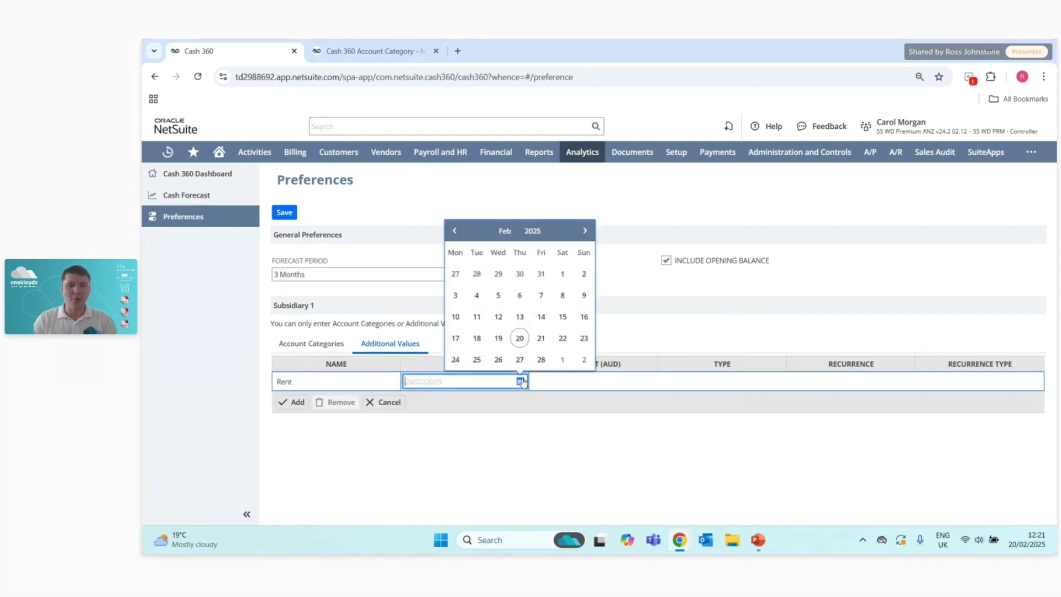
pyautogui.click(584, 230)
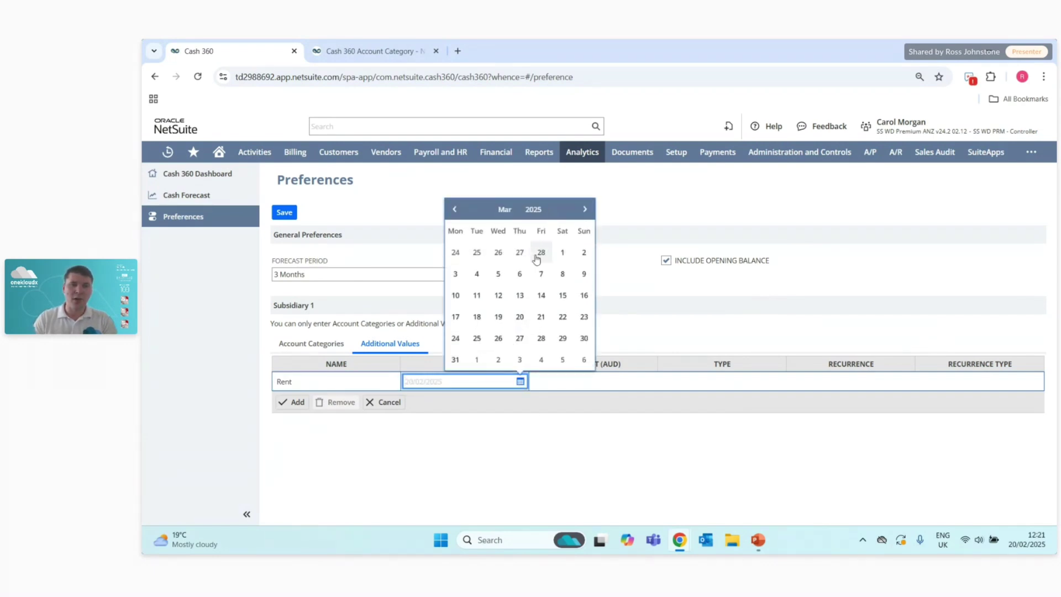
pyautogui.click(562, 252)
pyautogui.click(604, 380)
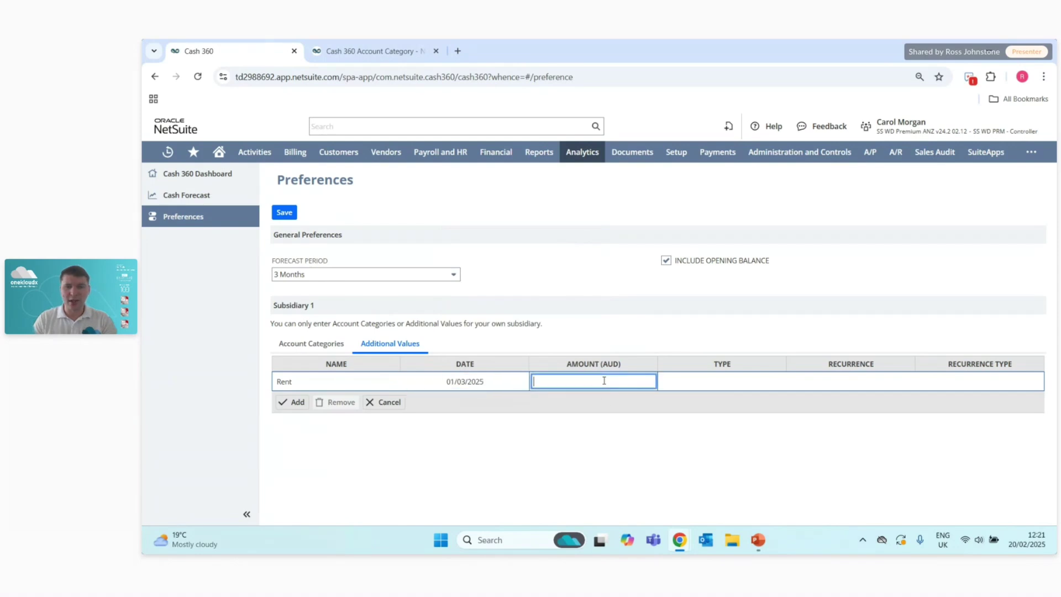
pyautogui.write('5000')
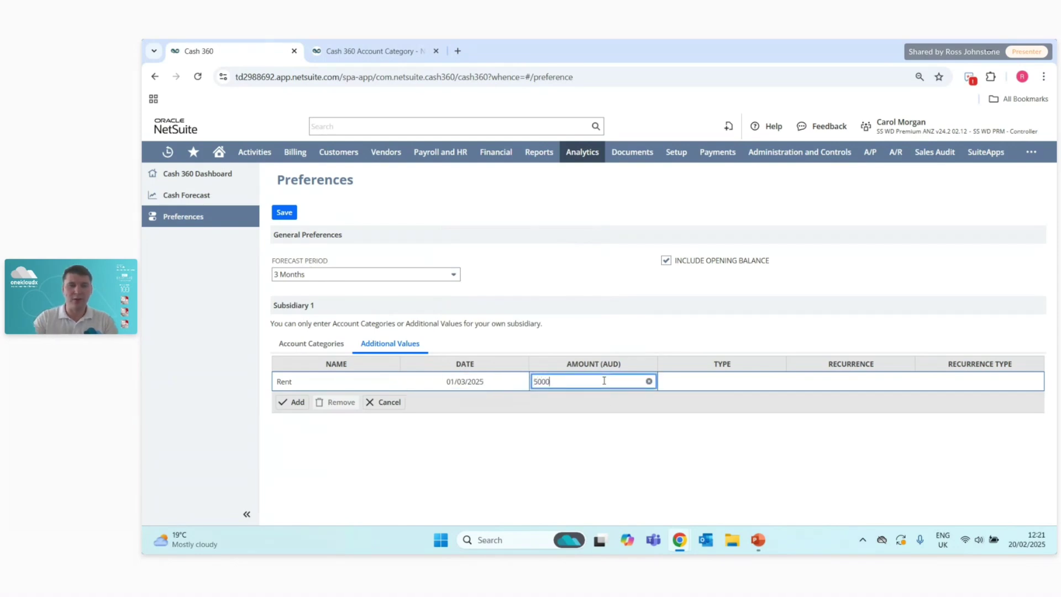
pyautogui.press('Tab')
# Set the Rent value to Outflow with 12 Monthly recurrences, add the line, and save the preferences
pyautogui.click(747, 386)
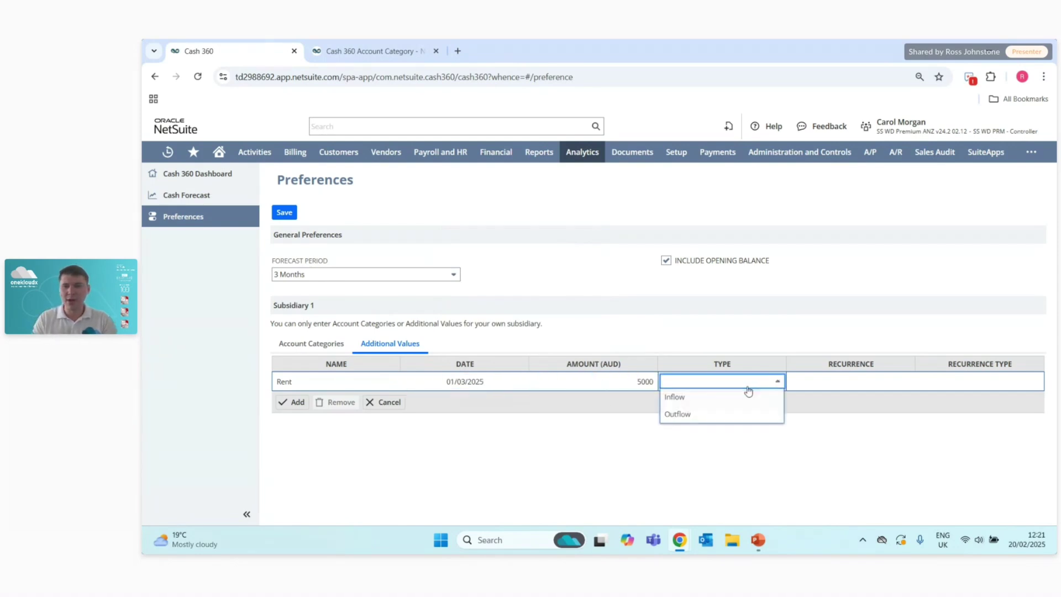
pyautogui.click(711, 423)
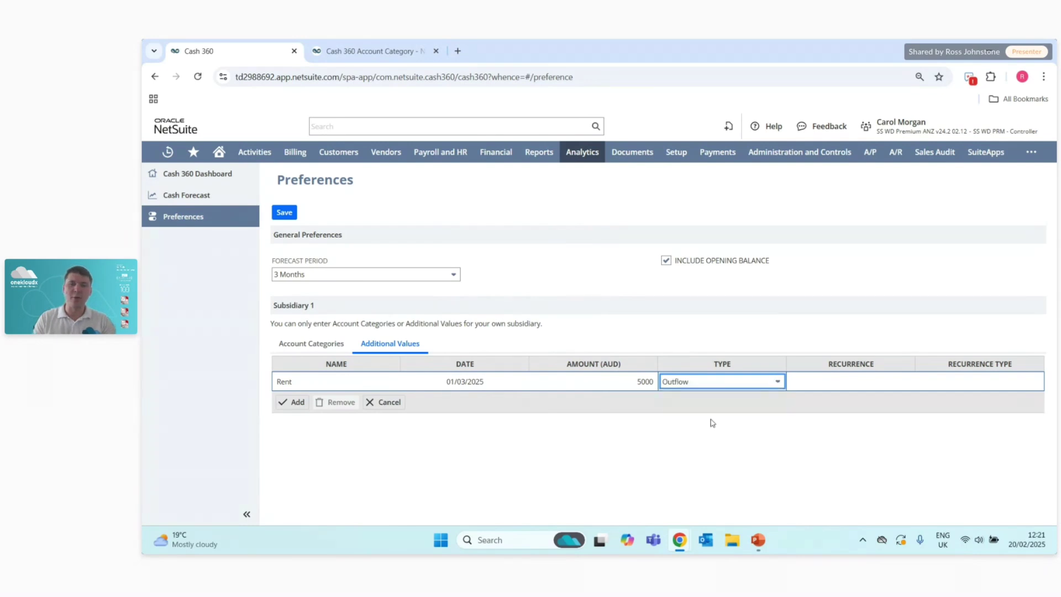
pyautogui.click(863, 380)
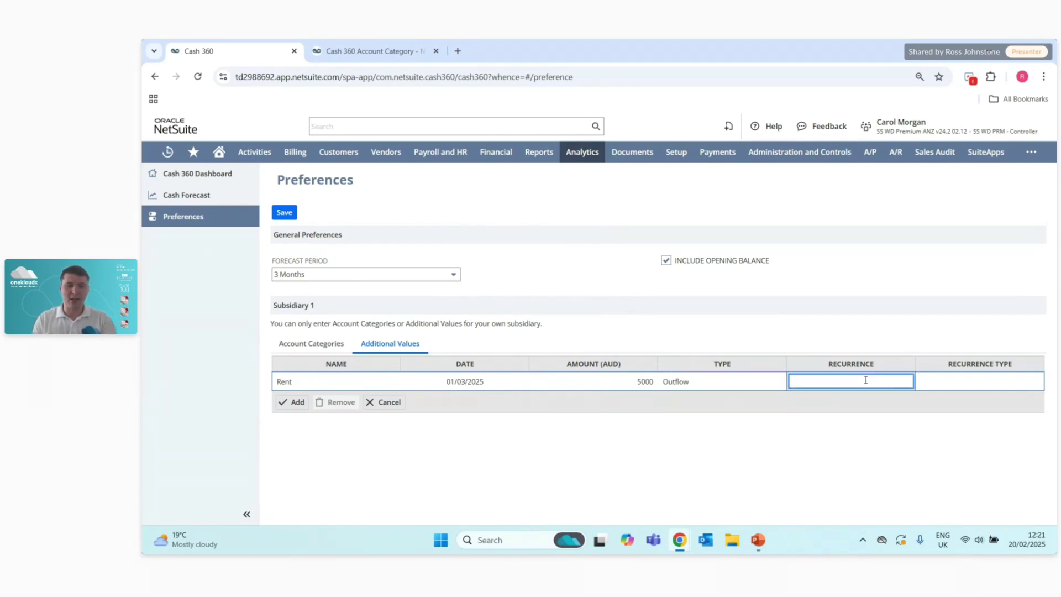
pyautogui.write('12')
pyautogui.press('Tab')
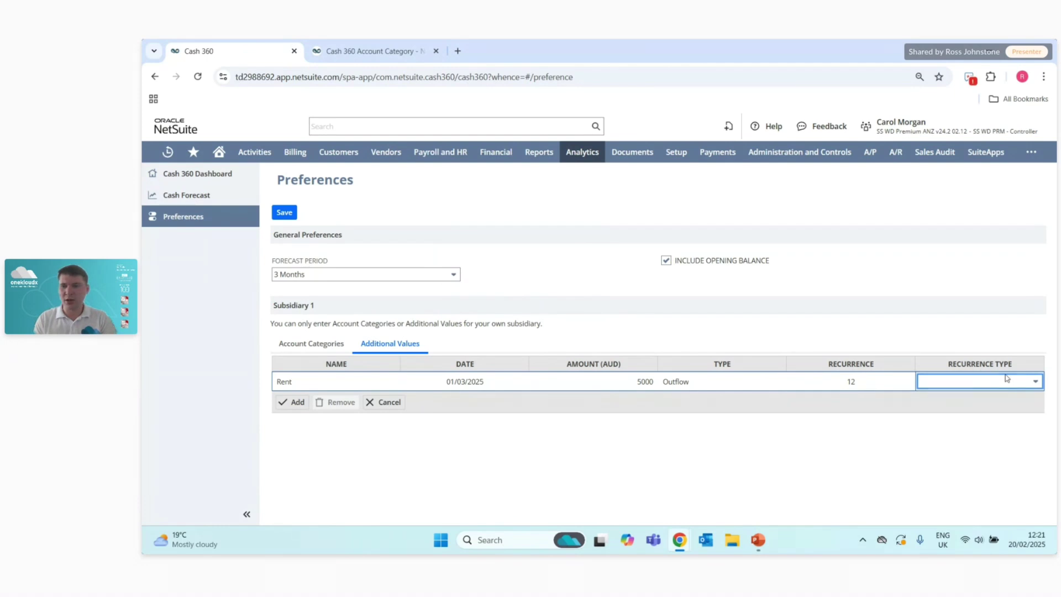
pyautogui.click(1006, 381)
pyautogui.click(970, 431)
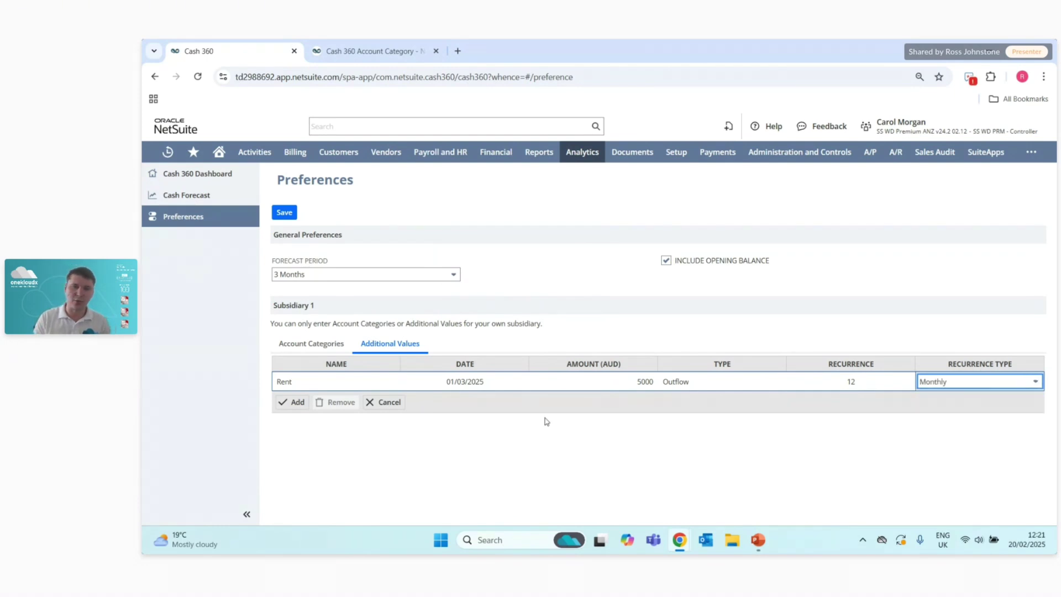
pyautogui.click(297, 403)
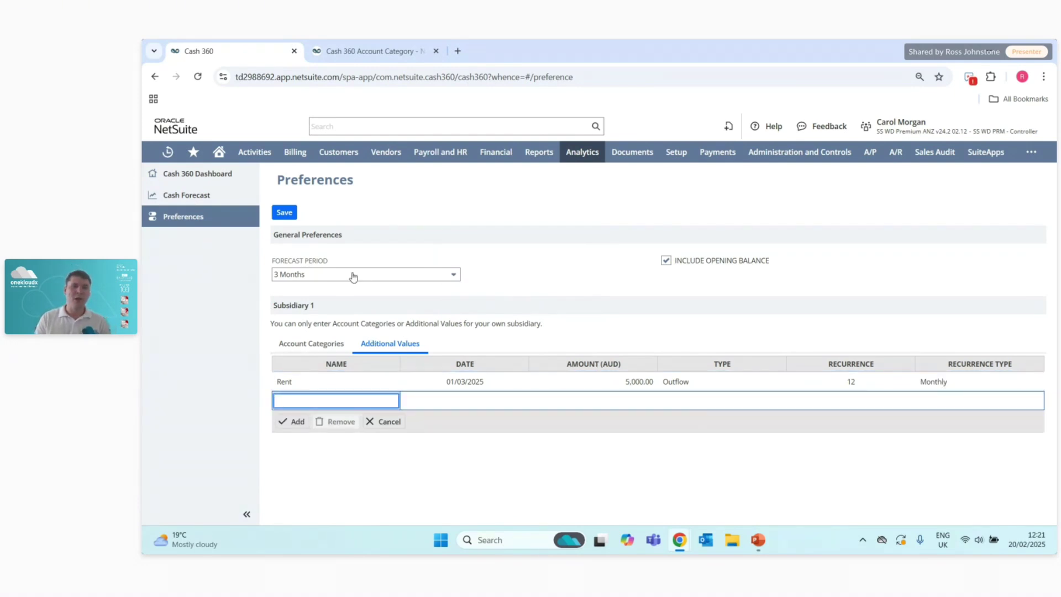
pyautogui.click(286, 214)
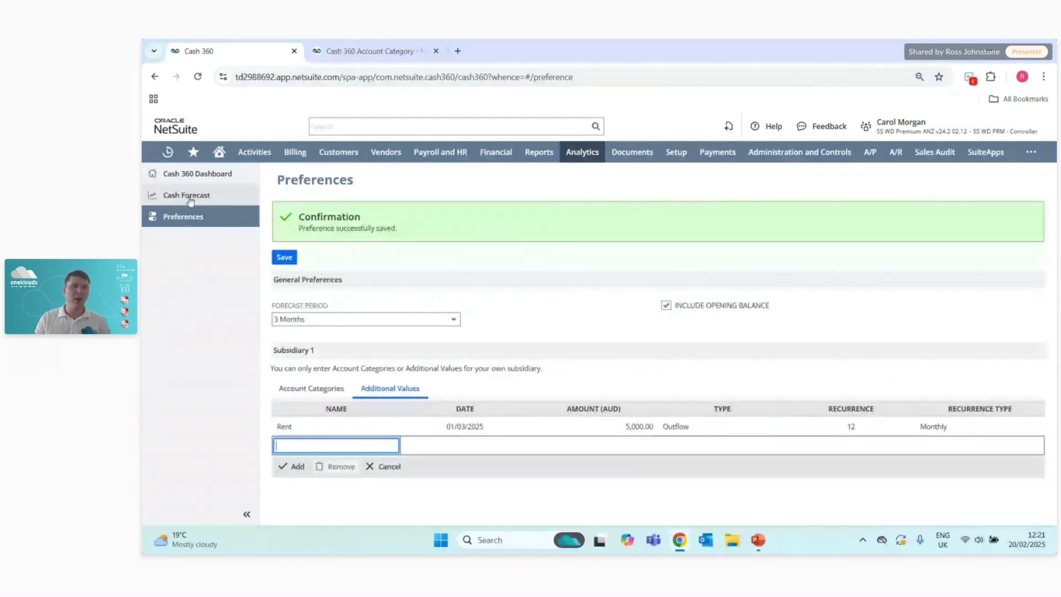
# Review the Cash Forecast details by month with the Rent additional value included
pyautogui.click(188, 196)
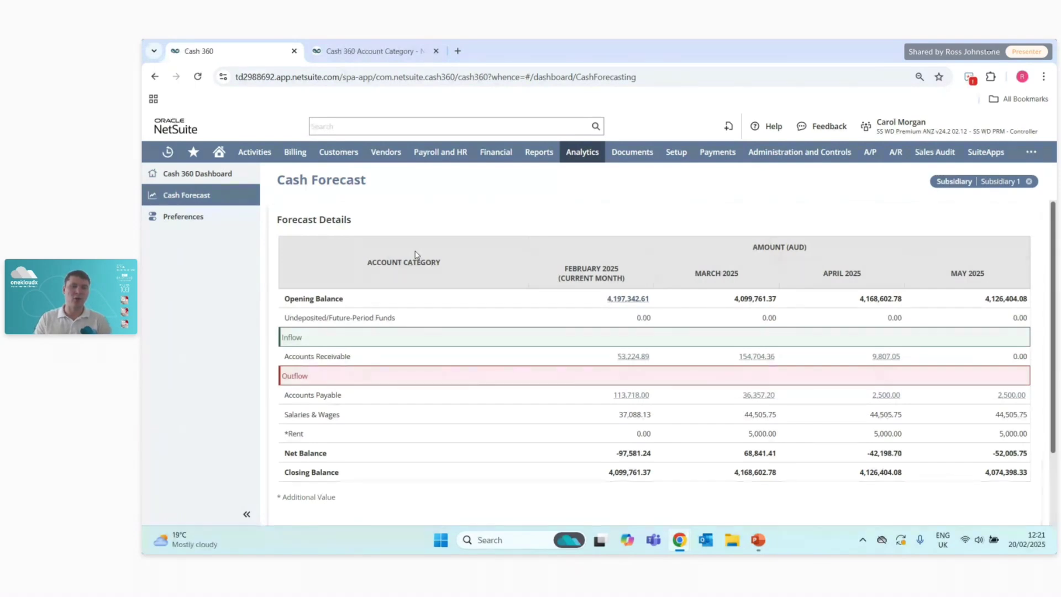
pyautogui.scroll(-2, 622, 356)
pyautogui.scroll(2, 621, 356)
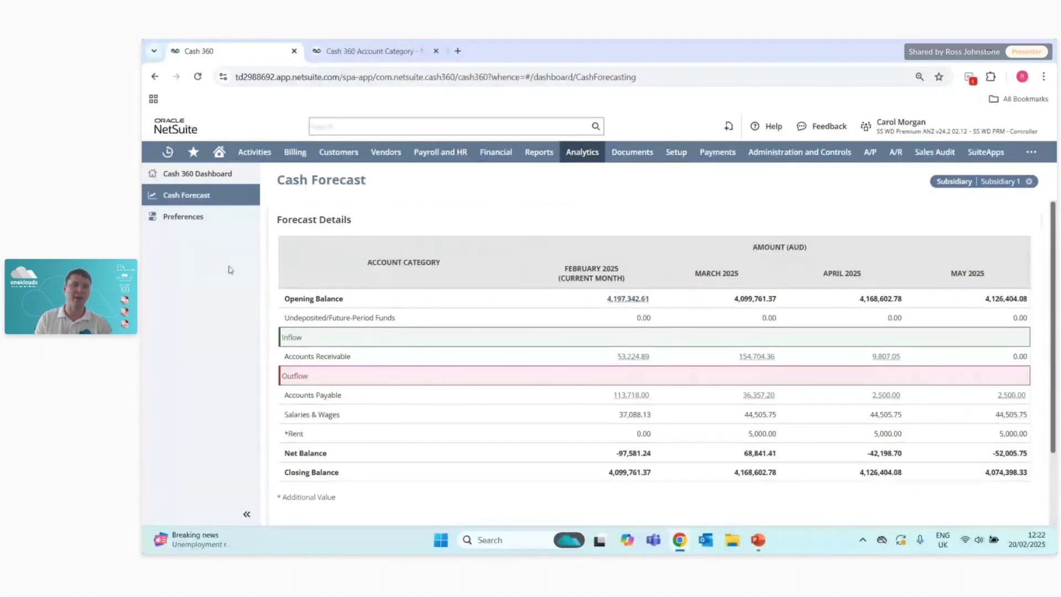
# Revisit the Cash 360 preferences and Cash Forecast, and return to the Cash 360 Dashboard
pyautogui.click(182, 219)
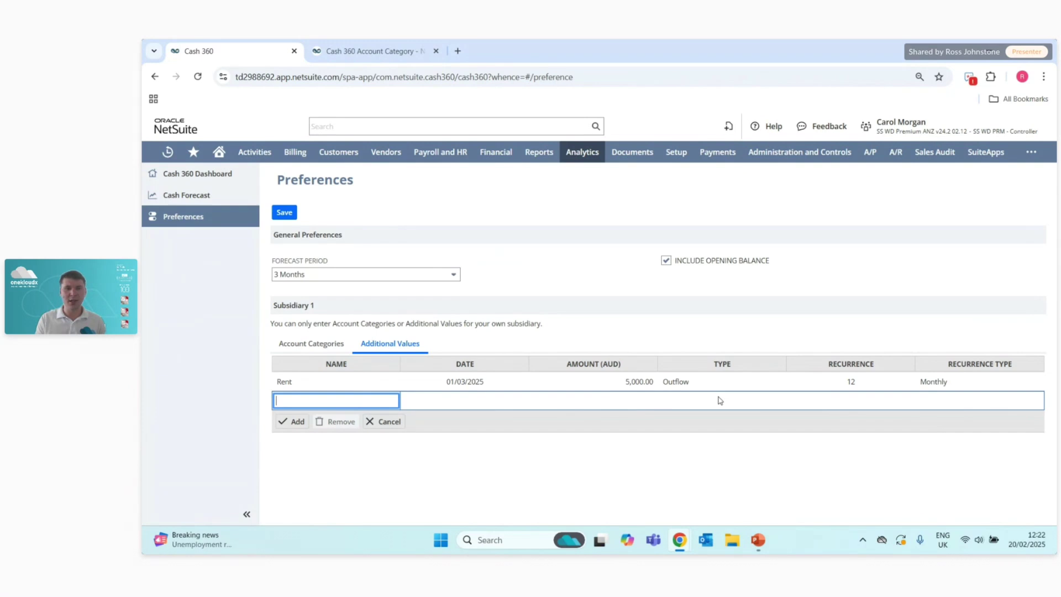
pyautogui.click(208, 195)
pyautogui.click(216, 174)
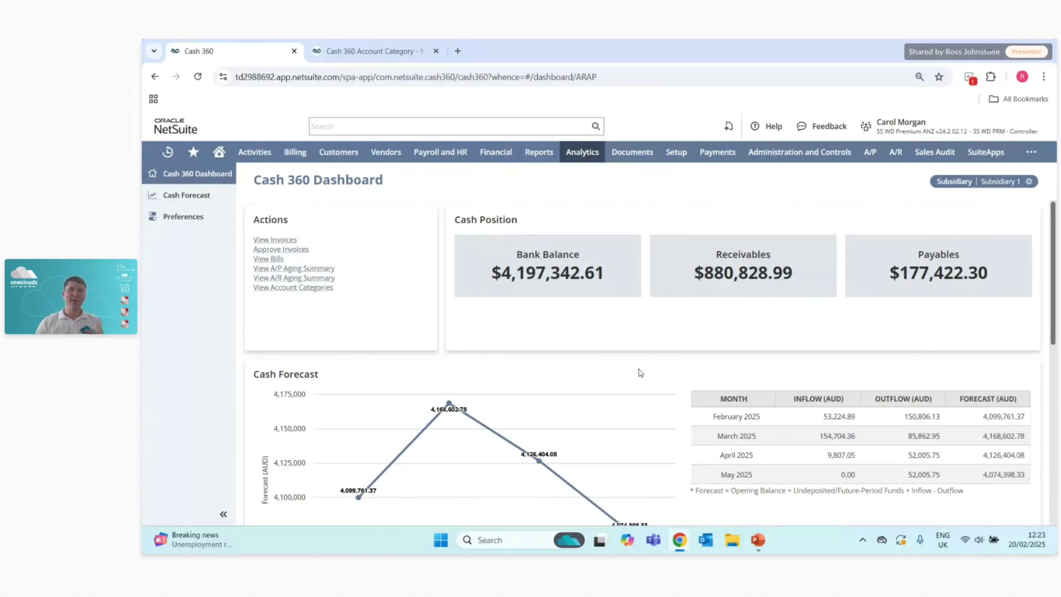
pyautogui.click(190, 197)
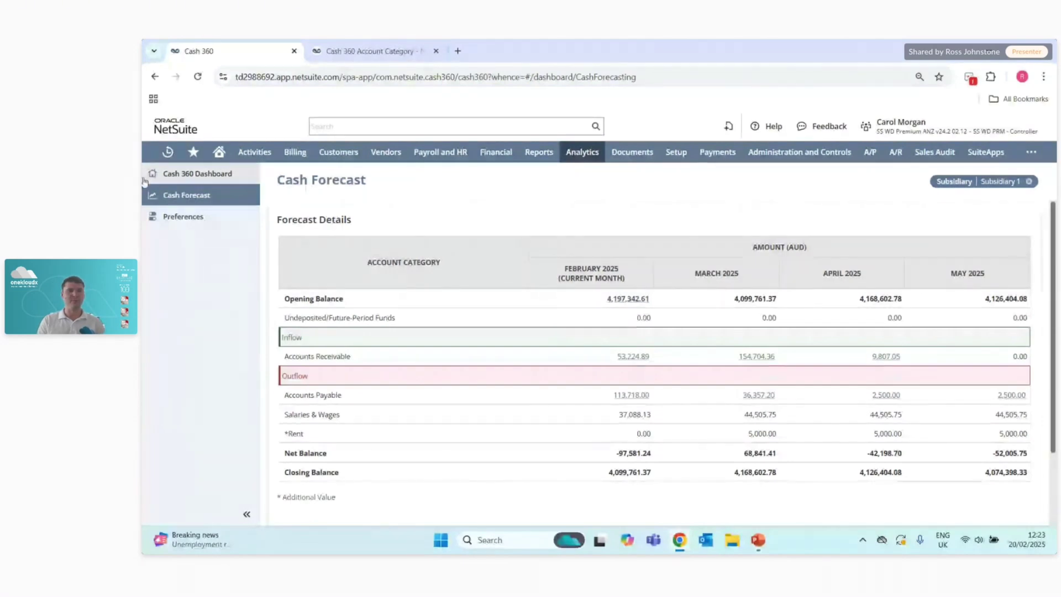
pyautogui.click(194, 175)
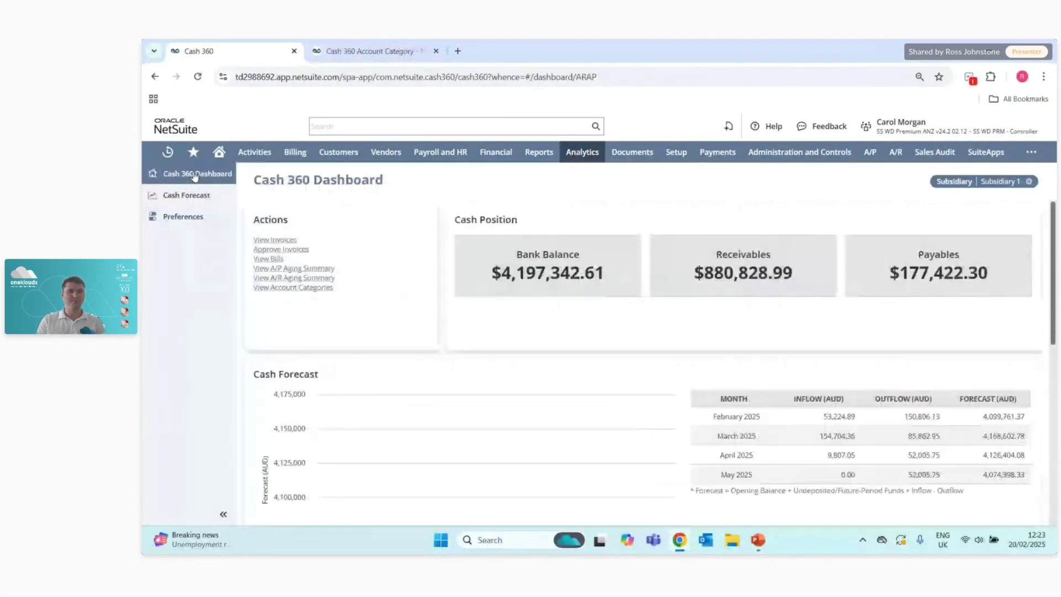
# Switch to PowerPoint, start the slide show from the Cash 360 Demonstration slide, and advance to the Benchmark 360 overview slide
pyautogui.click(756, 547)
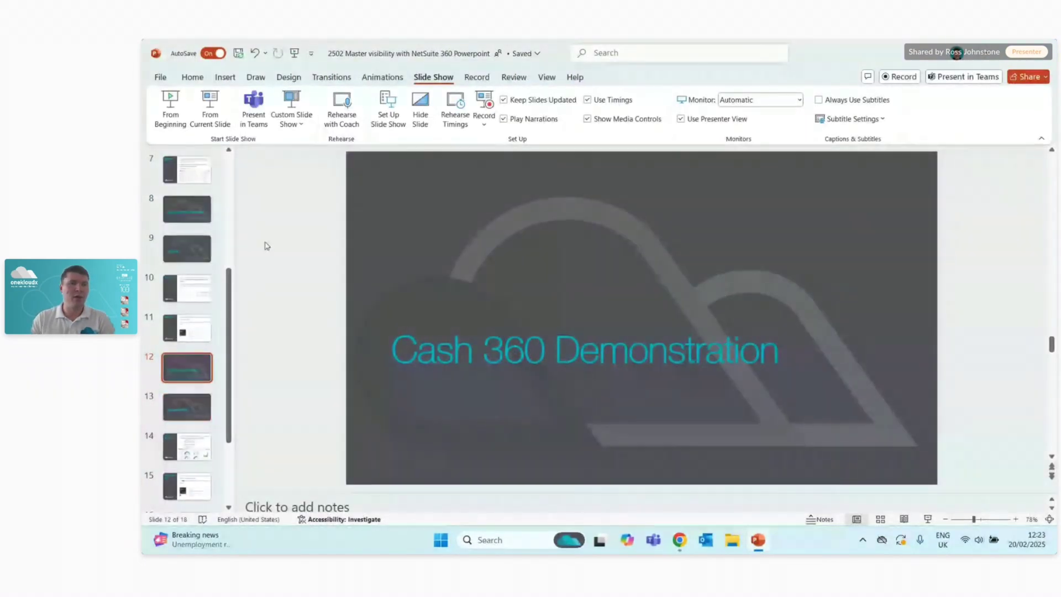
pyautogui.click(210, 116)
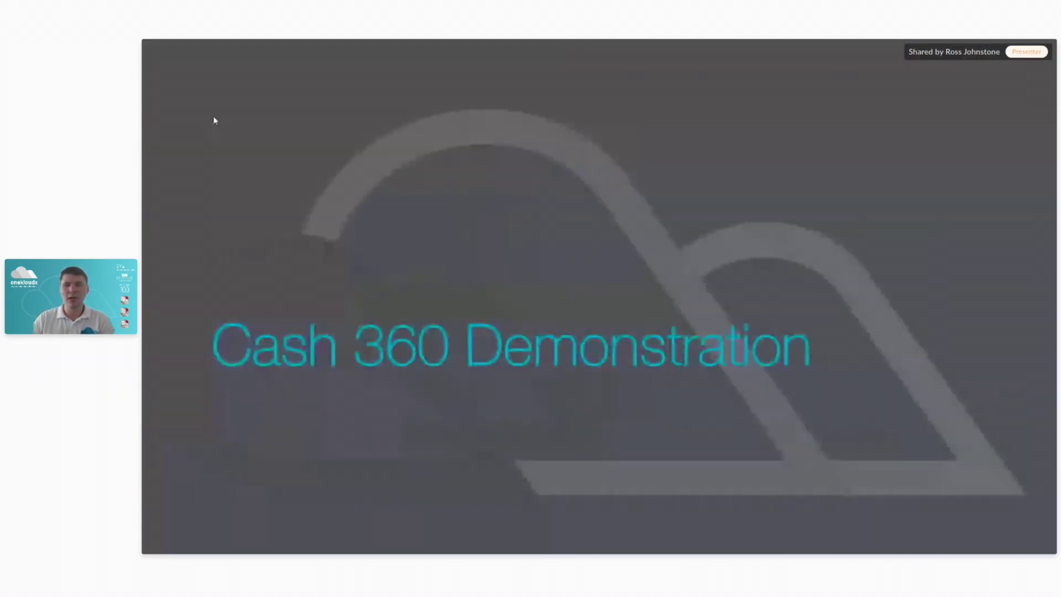
pyautogui.click(215, 120)
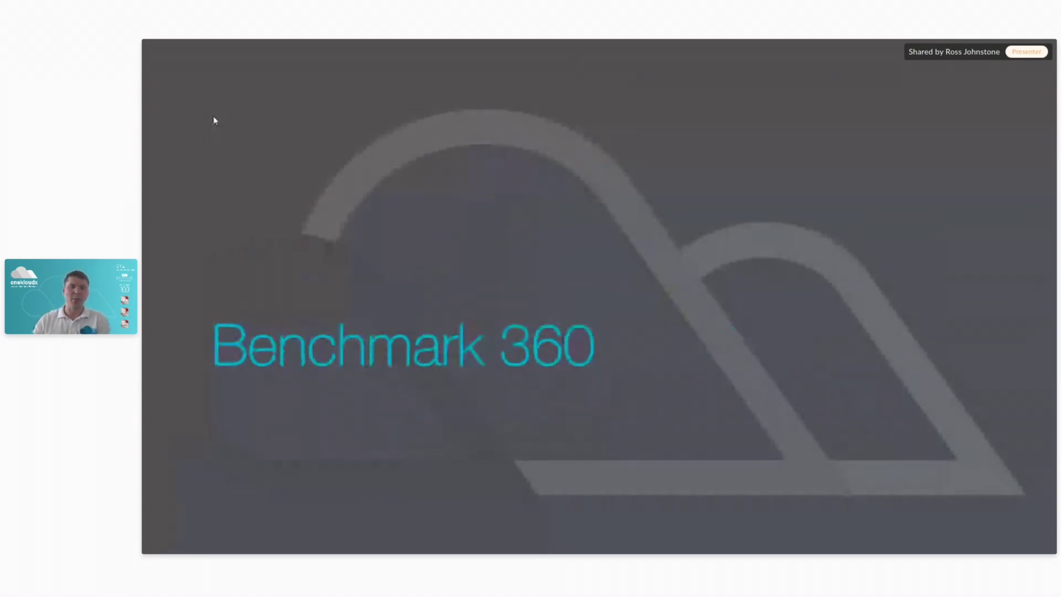
pyautogui.click(214, 120)
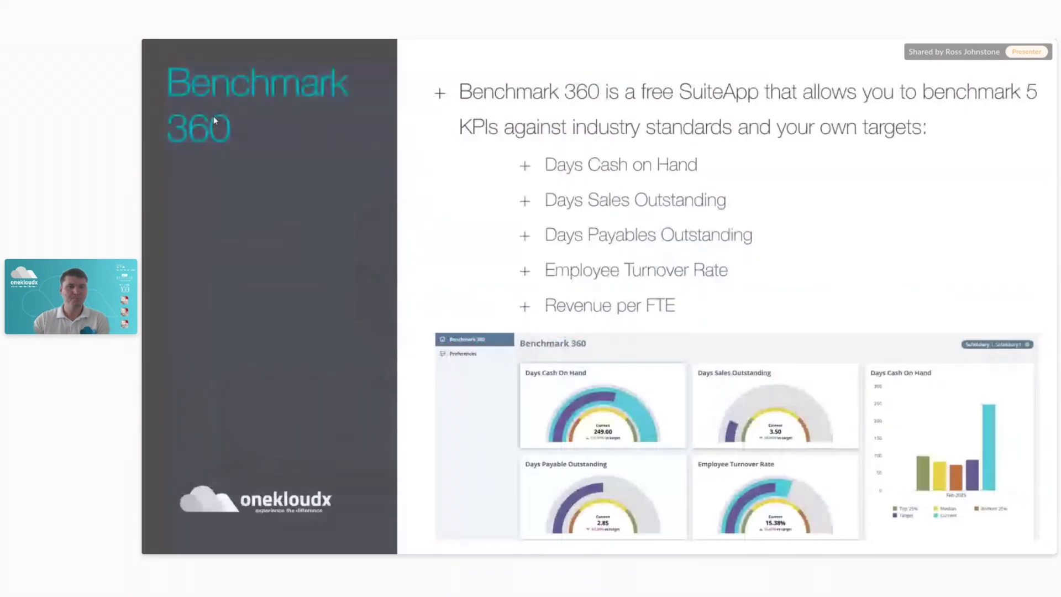
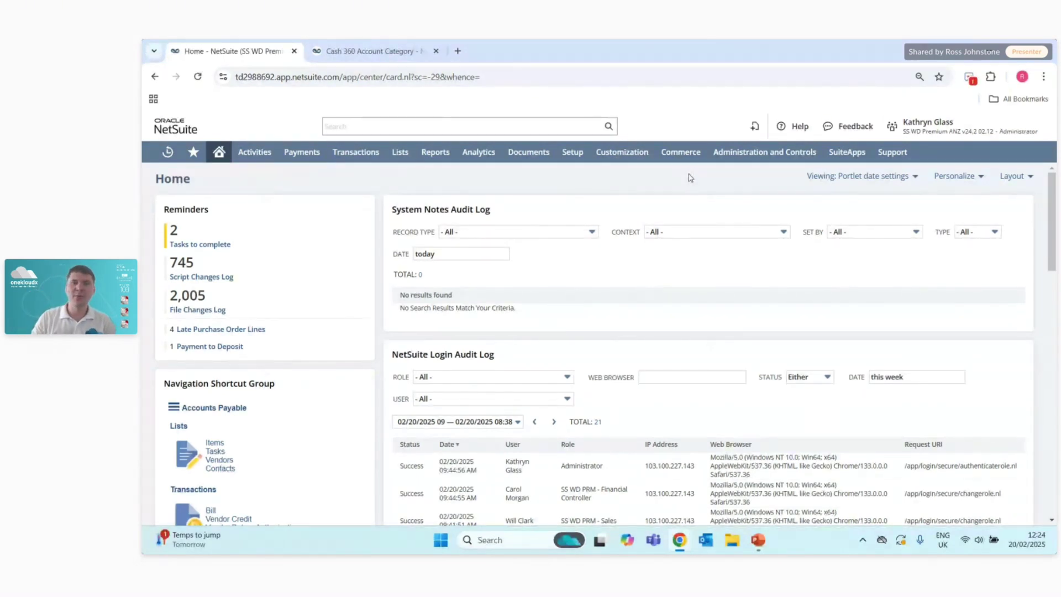
# Close the Cash 360 Account Category page, search the SuiteApps marketplace for "benchmark", and view the Benchmark 360 listing
pyautogui.click(436, 51)
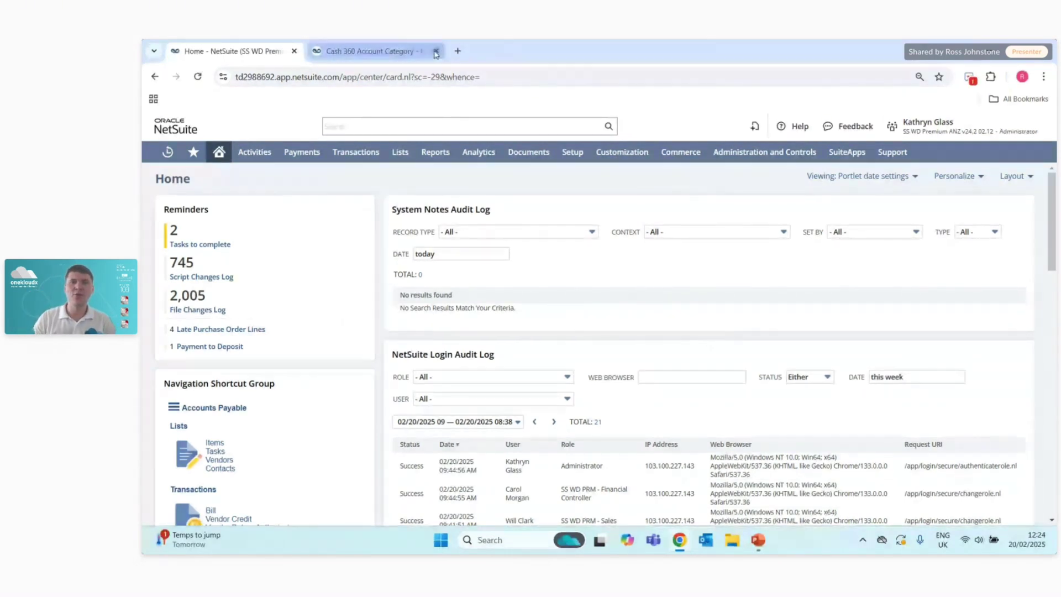
pyautogui.click(843, 152)
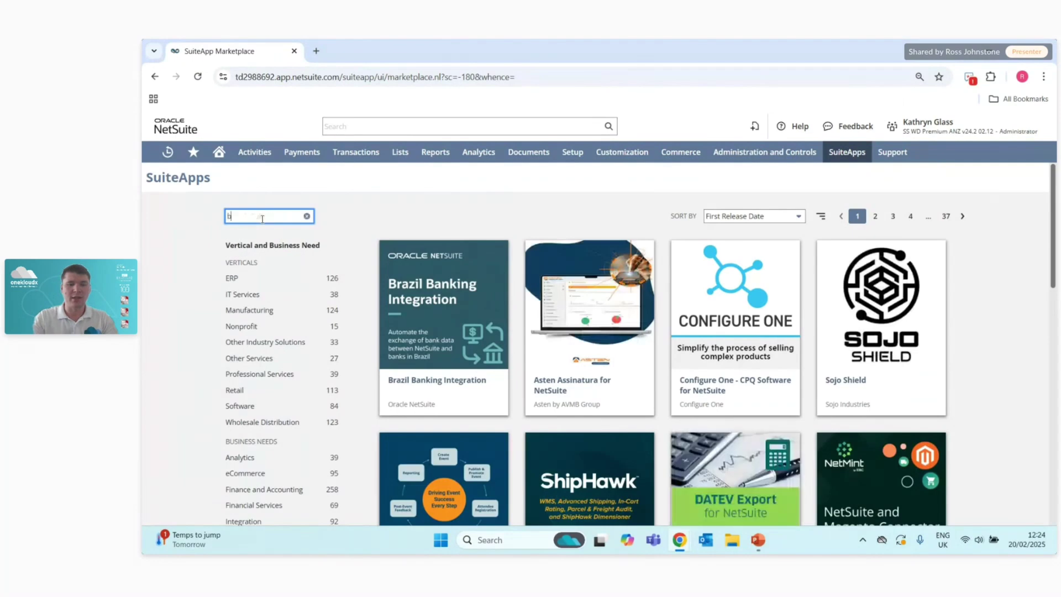
pyautogui.write('benchmark')
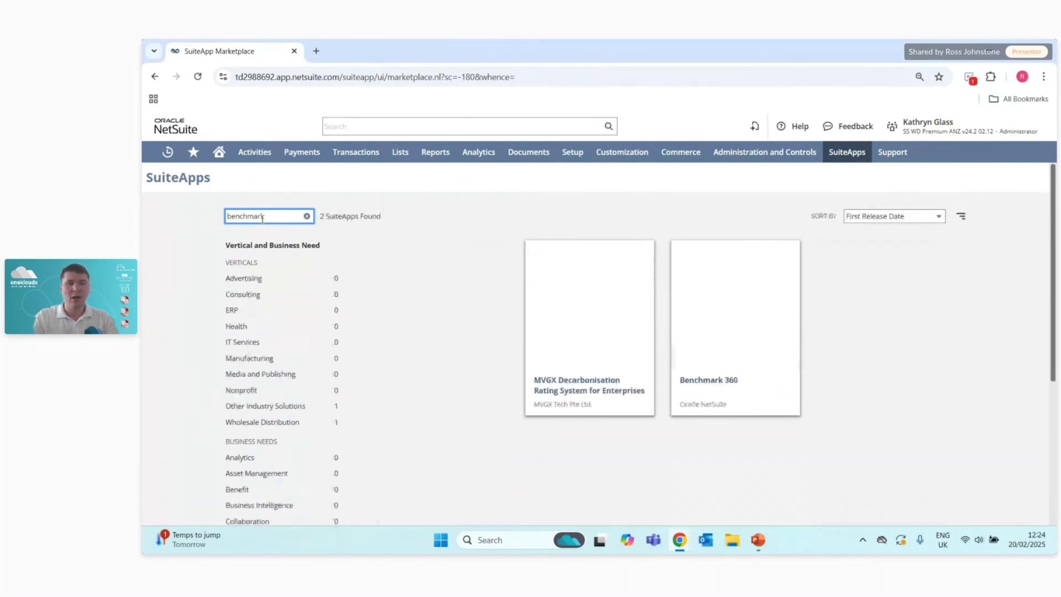
pyautogui.click(728, 314)
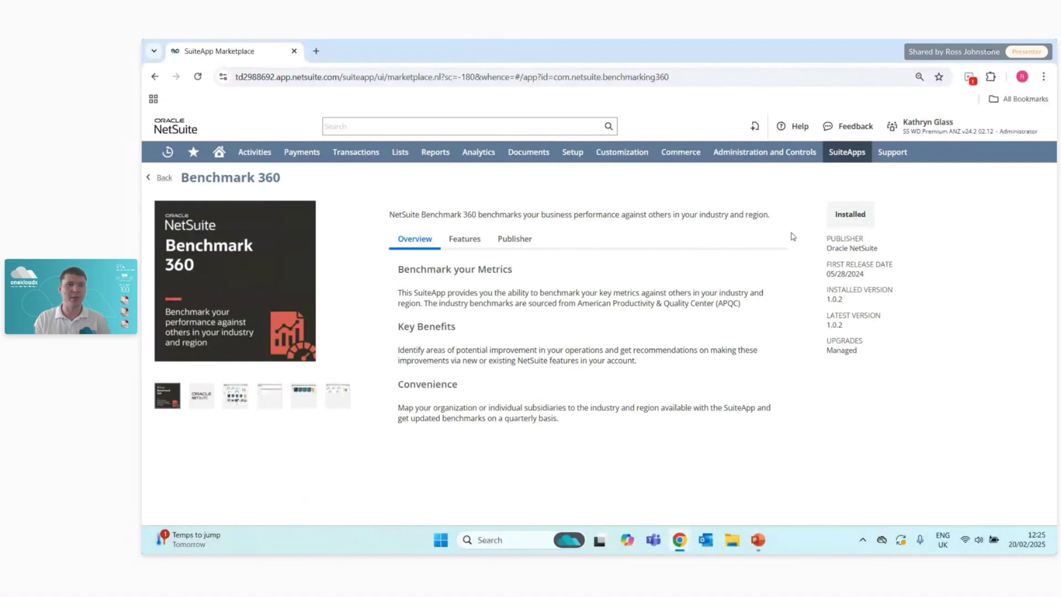
# Open the SS WD PRM - Financial Controller role for editing from the Manage Roles list
pyautogui.moveTo(565, 158)
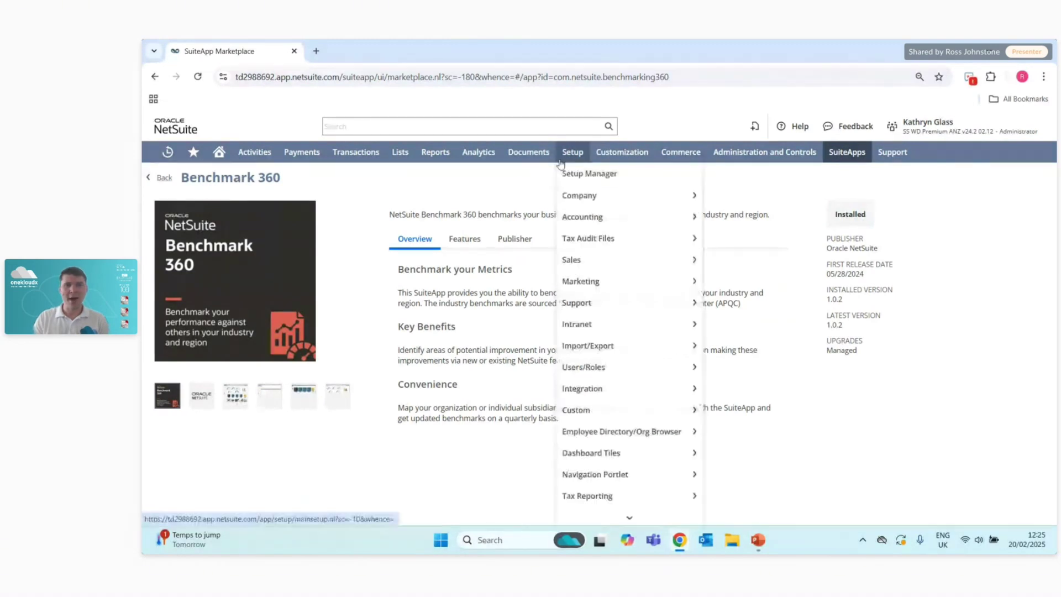
pyautogui.moveTo(579, 374)
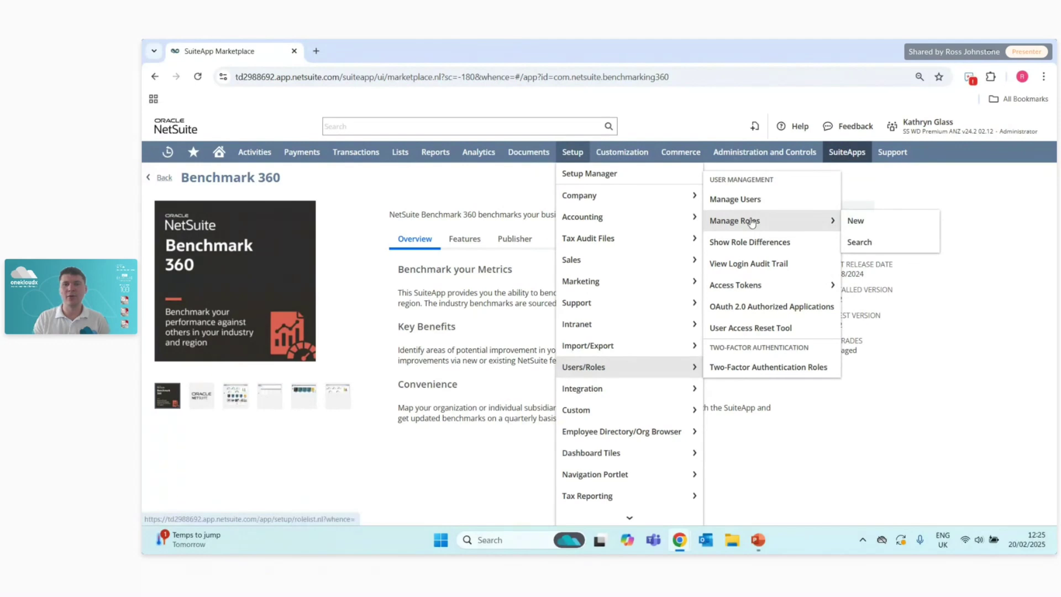
pyautogui.click(752, 221)
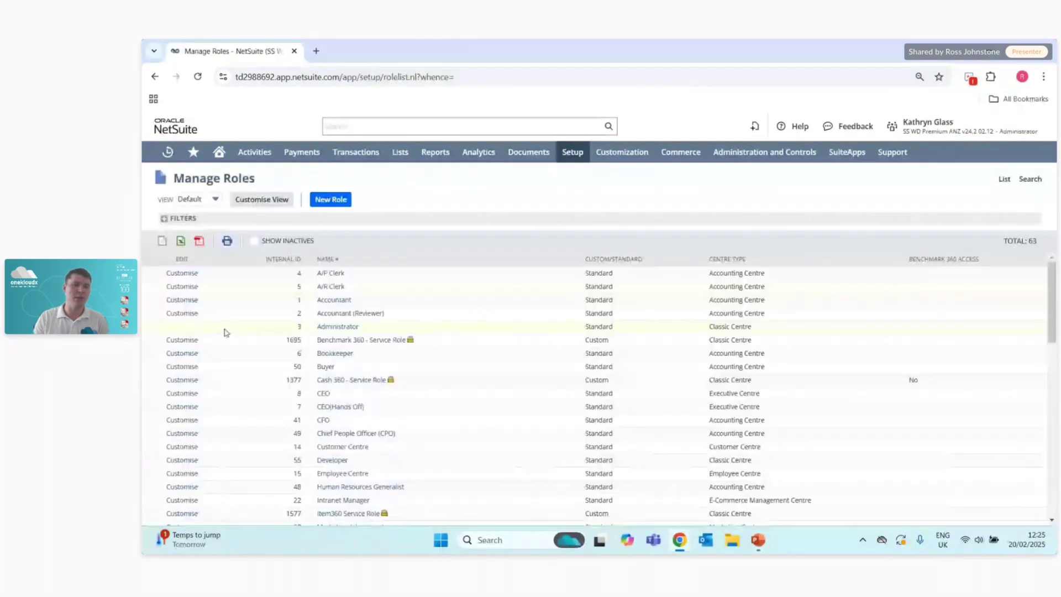
pyautogui.scroll(-5, 231, 330)
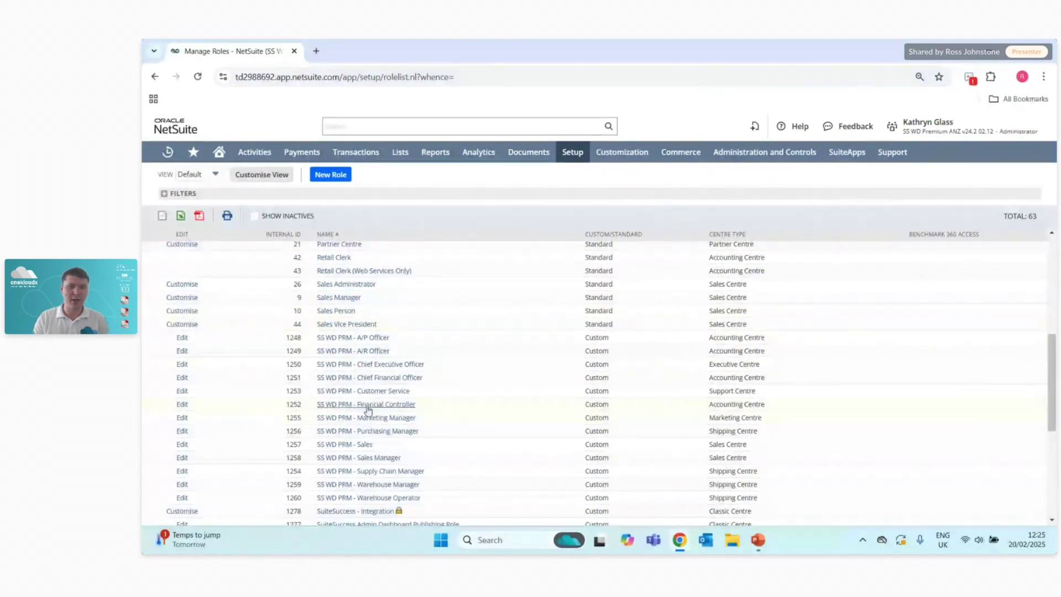
pyautogui.click(182, 405)
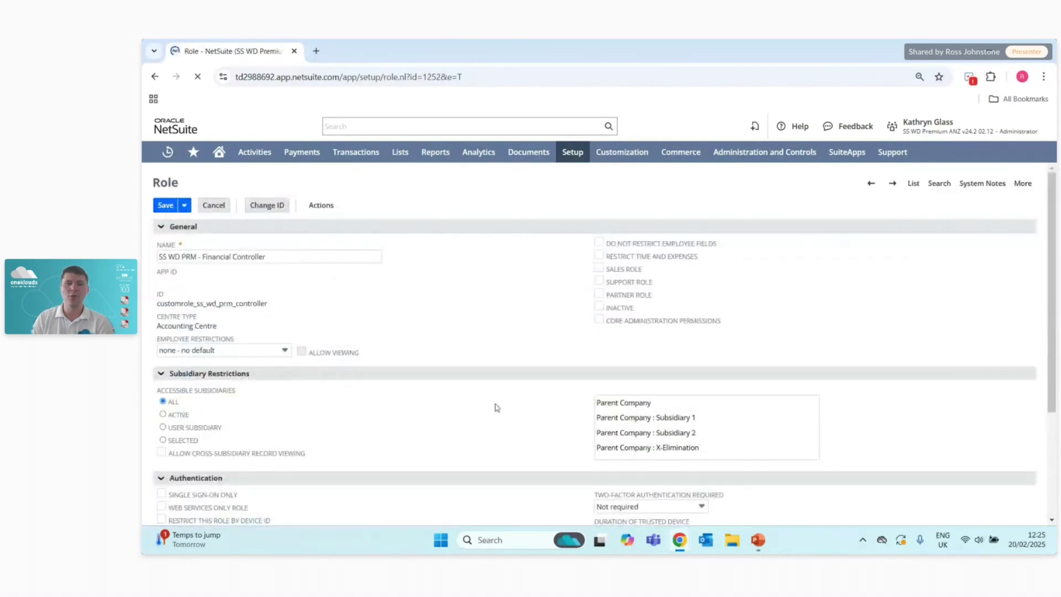
# Examine the Financial Controller role's Cash 360 and Benchmark 360 access options, and return to the home dashboard without saving
pyautogui.scroll(-5, 535, 357)
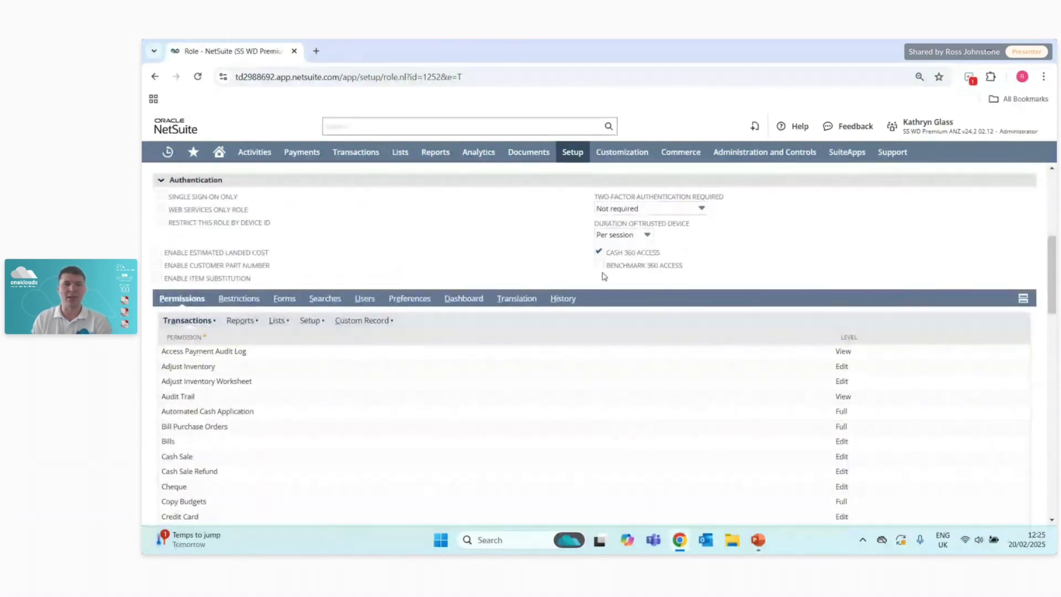
pyautogui.scroll(3, 421, 246)
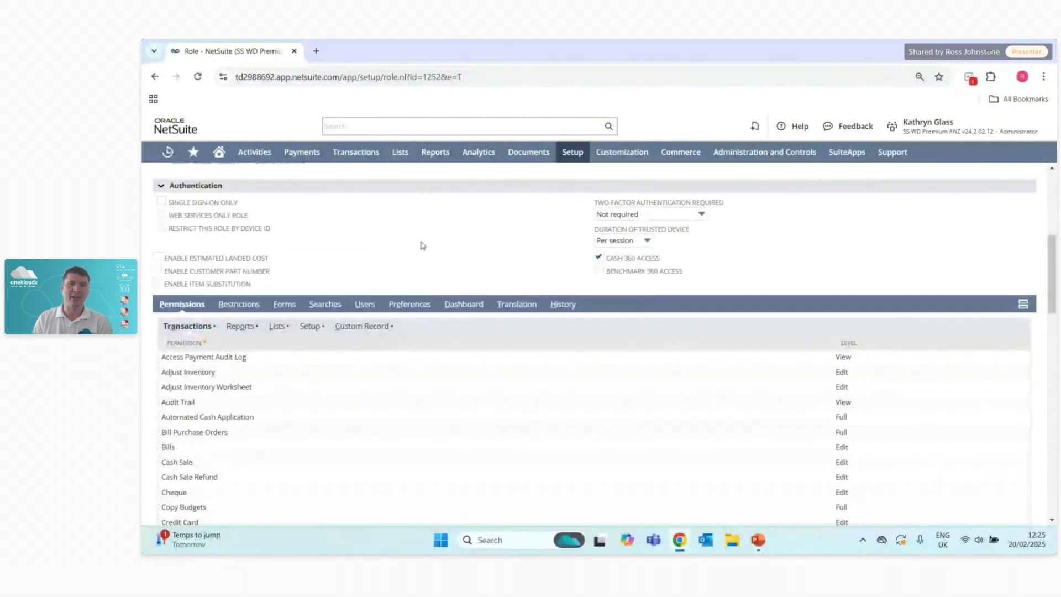
pyautogui.scroll(2, 421, 245)
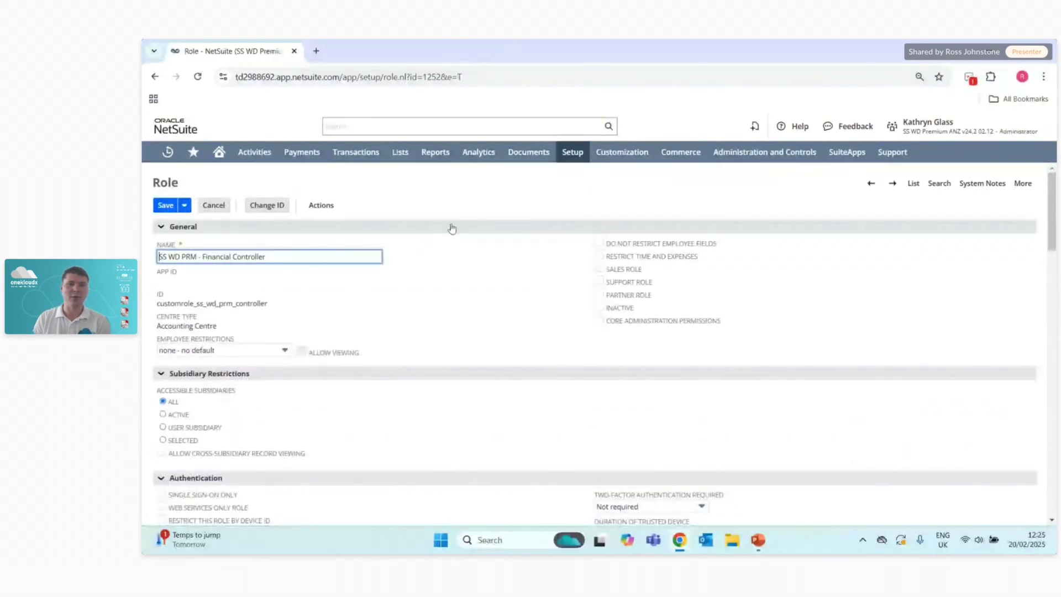
pyautogui.scroll(-1, 462, 235)
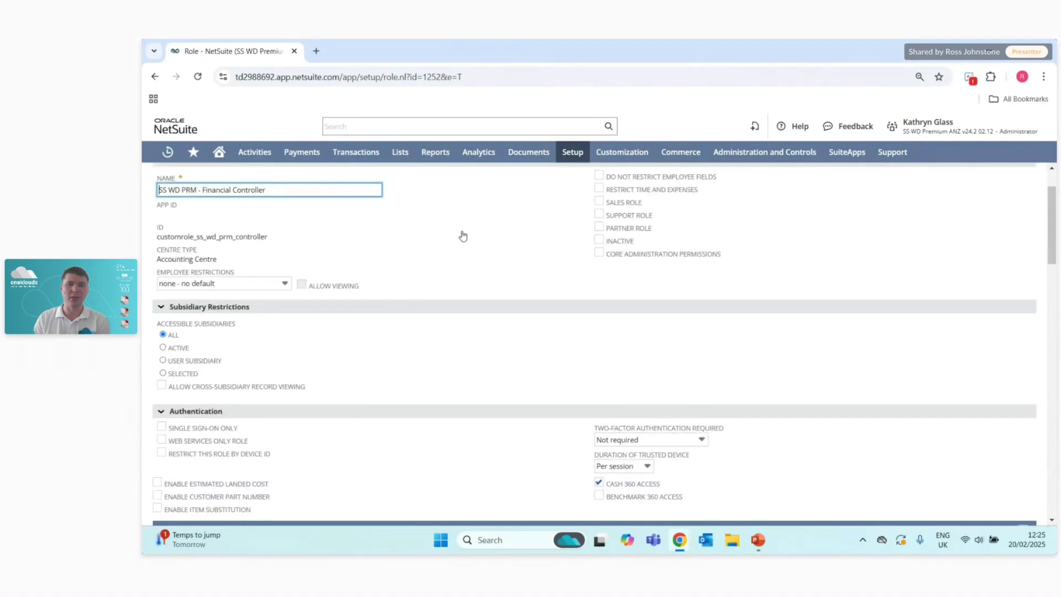
pyautogui.scroll(1, 464, 238)
pyautogui.scroll(1, 467, 239)
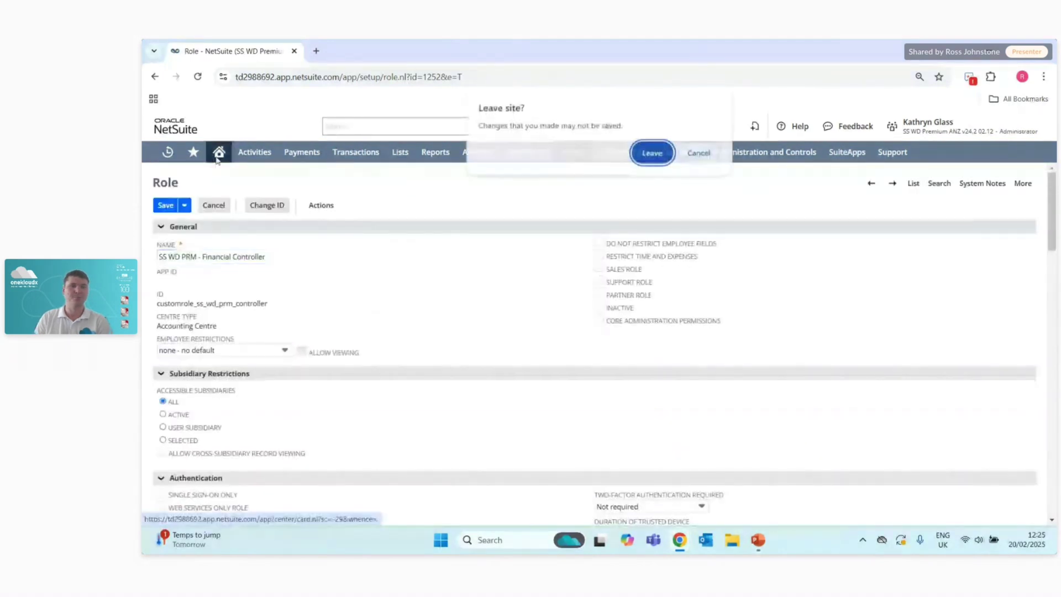
pyautogui.click(657, 155)
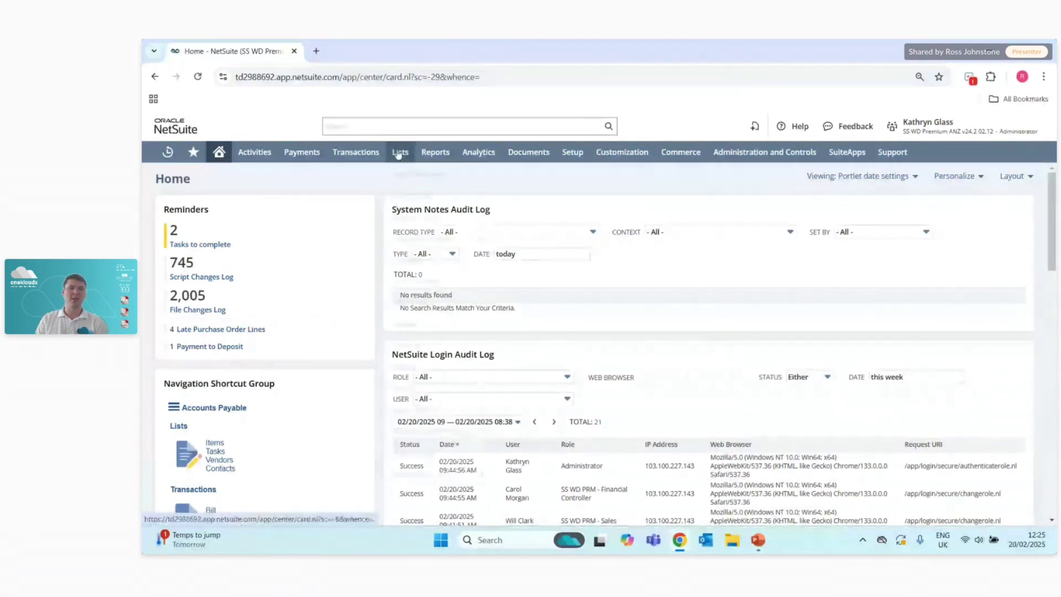
# Open the Benchmark 360 dashboard and filter it to Parent Company : Subsidiary 1
pyautogui.moveTo(442, 473)
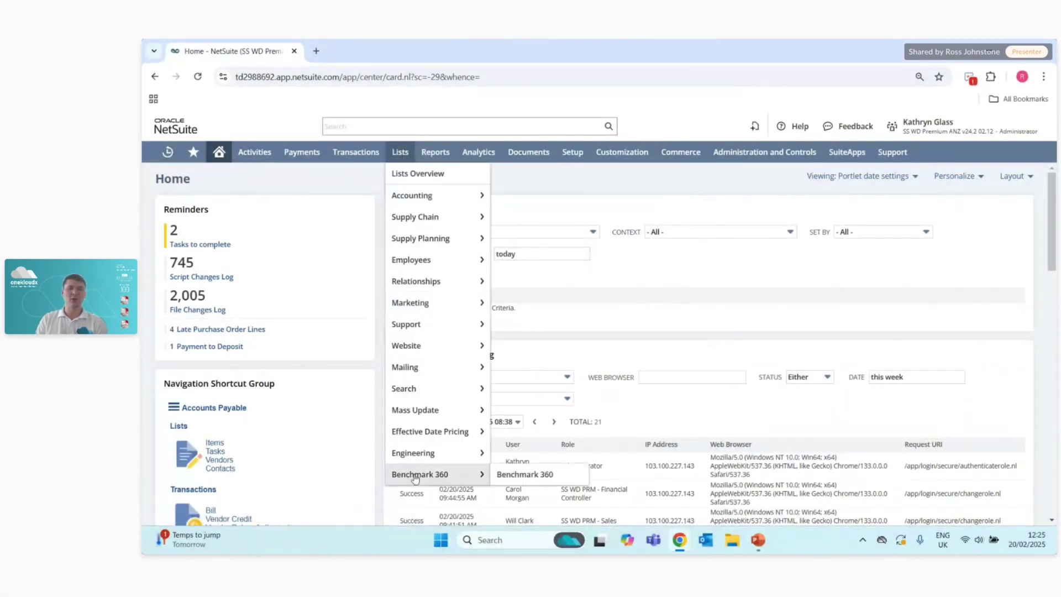
pyautogui.click(514, 475)
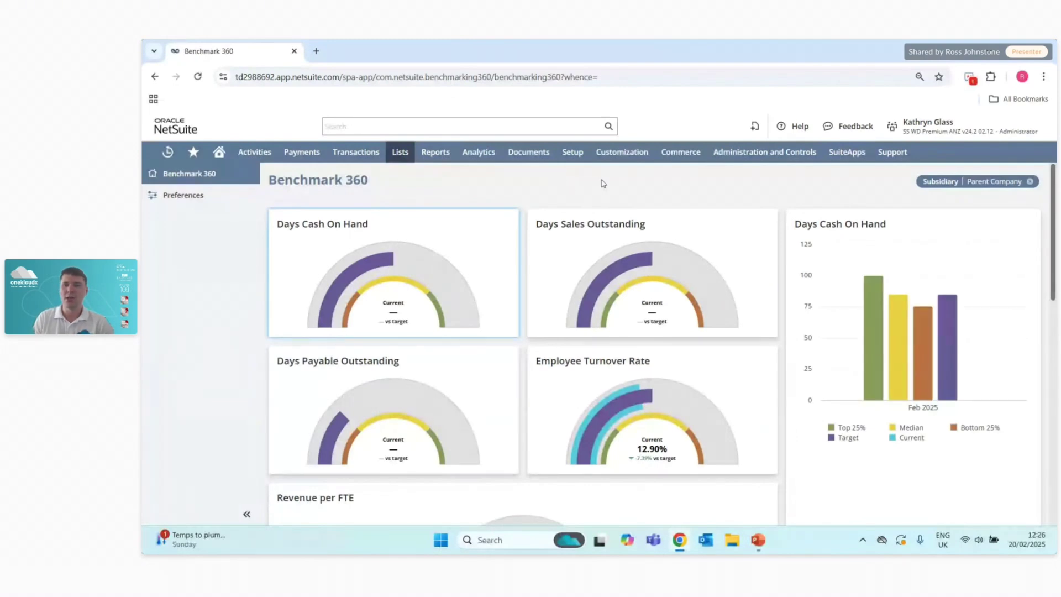
pyautogui.click(993, 184)
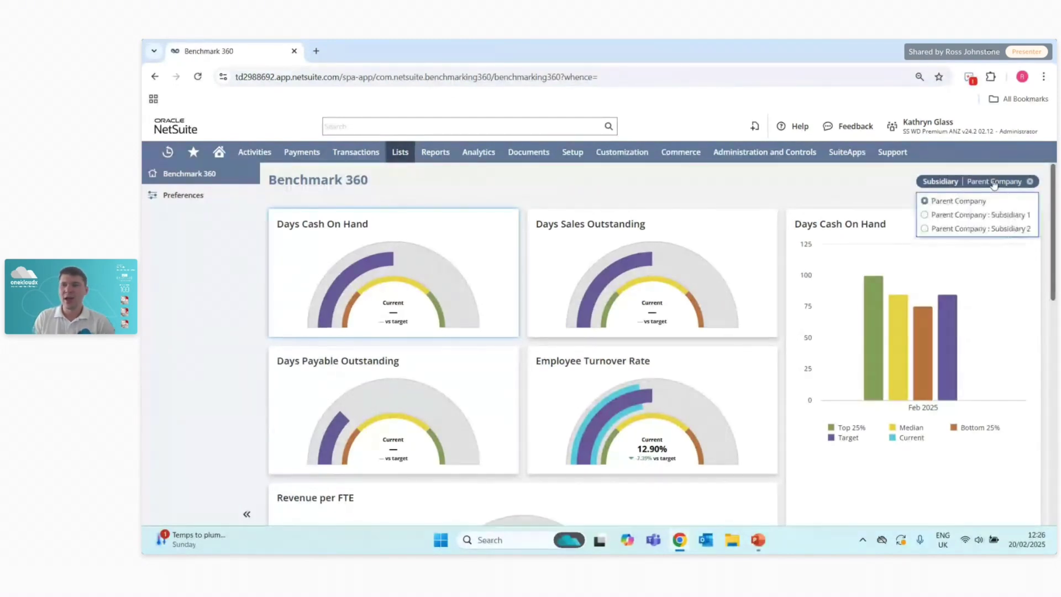
pyautogui.click(926, 217)
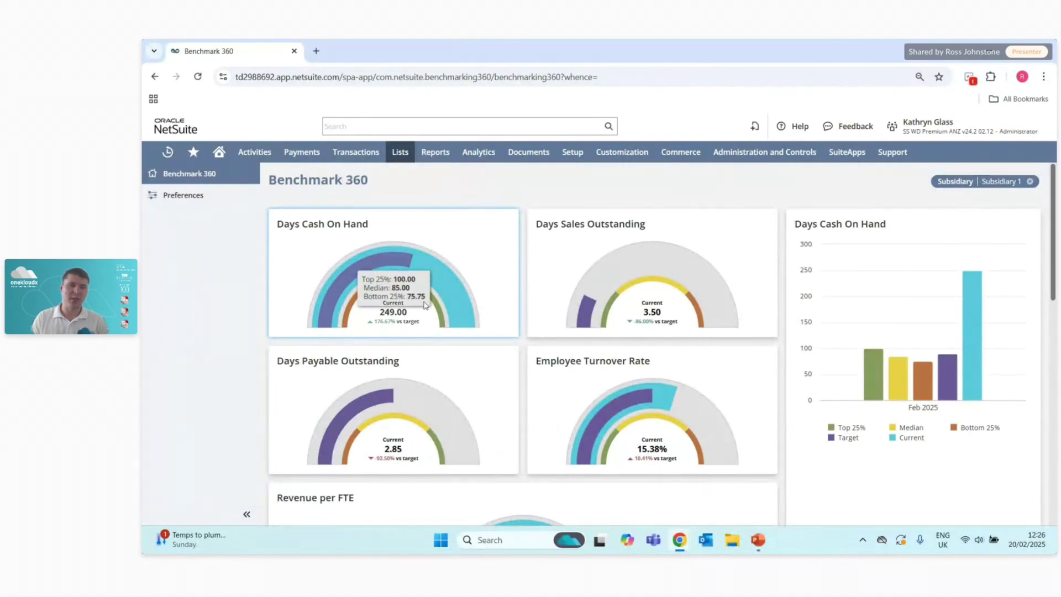
# Examine the Days Cash On Hand benchmark figures, and display the Employee Turnover Rate comparison chart
pyautogui.moveTo(406, 264)
pyautogui.moveTo(447, 288)
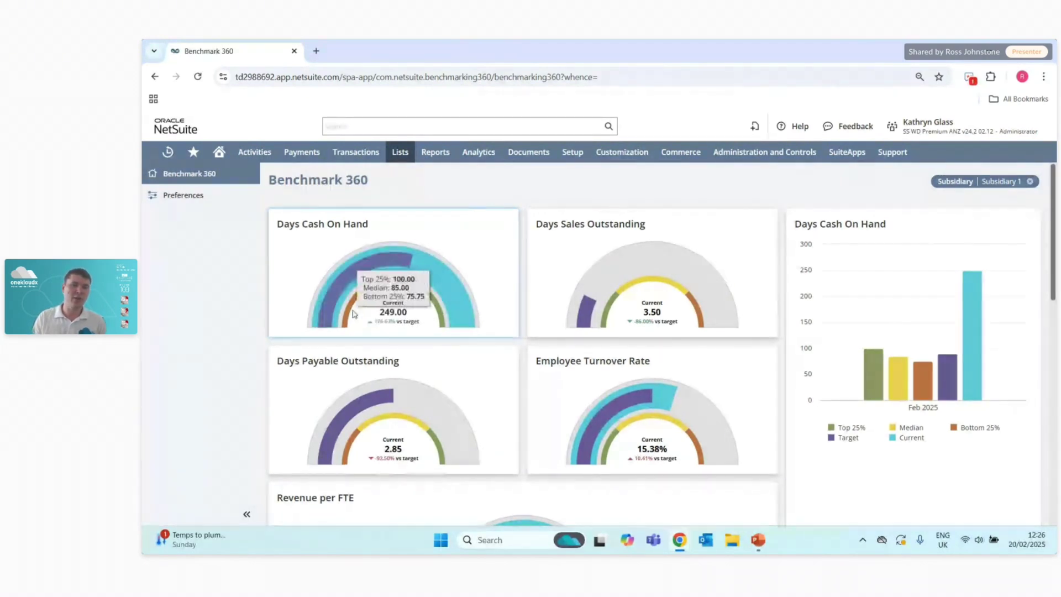
pyautogui.moveTo(352, 310)
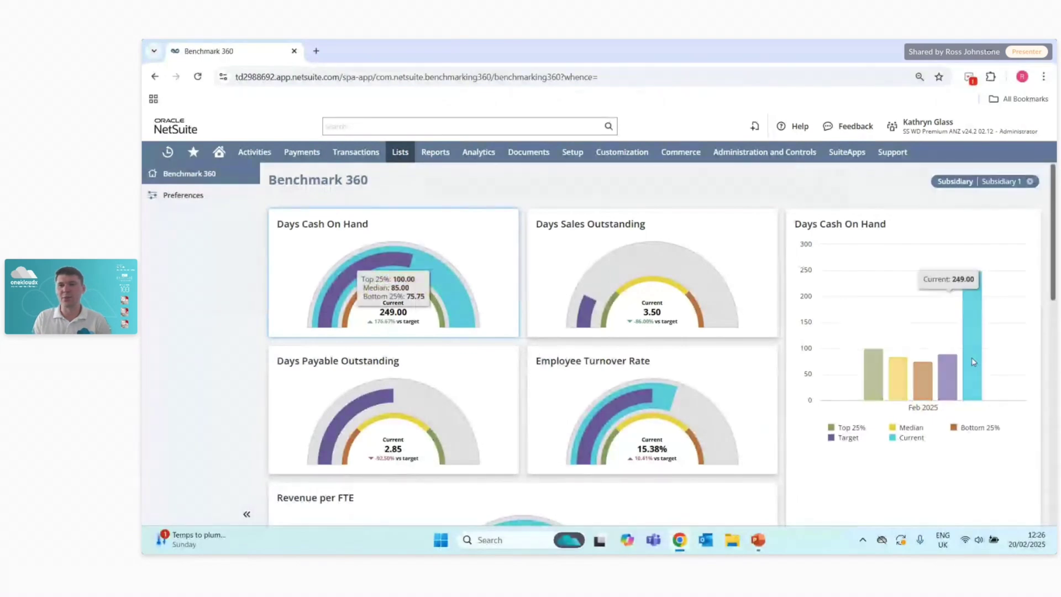
pyautogui.moveTo(900, 370)
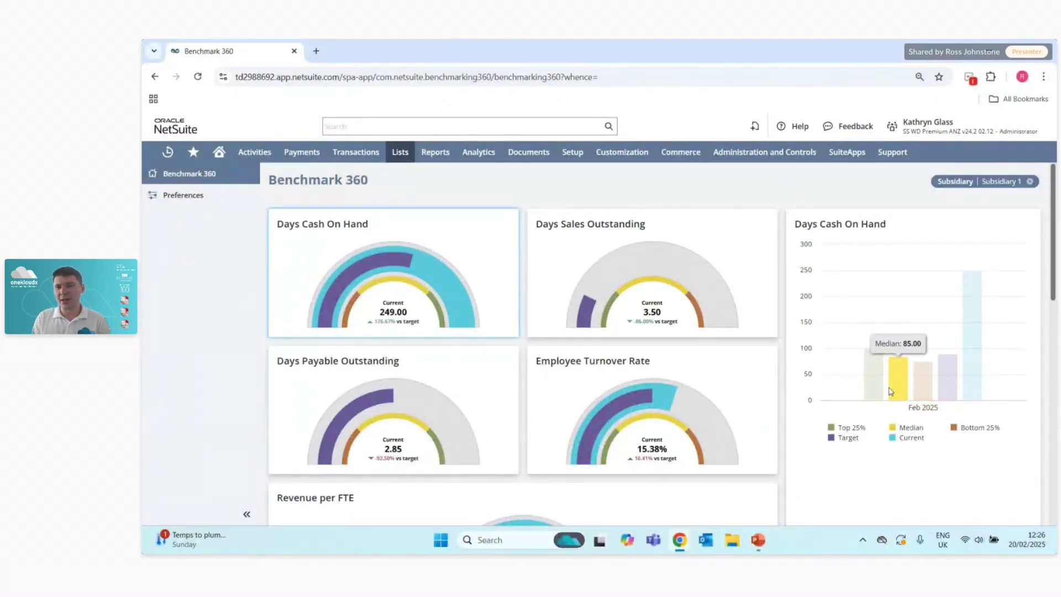
pyautogui.moveTo(972, 371)
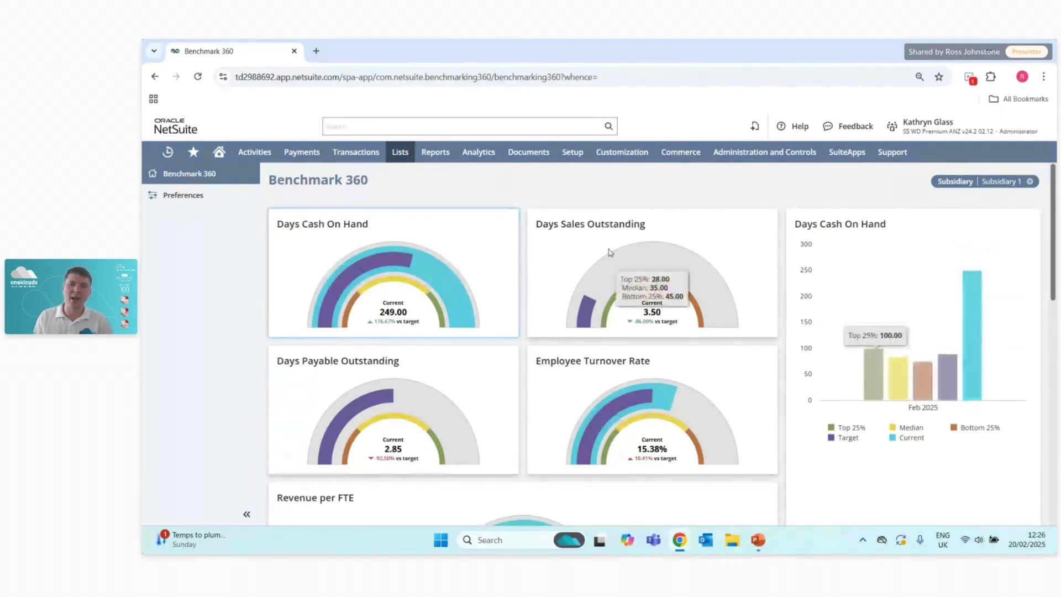
pyautogui.click(580, 384)
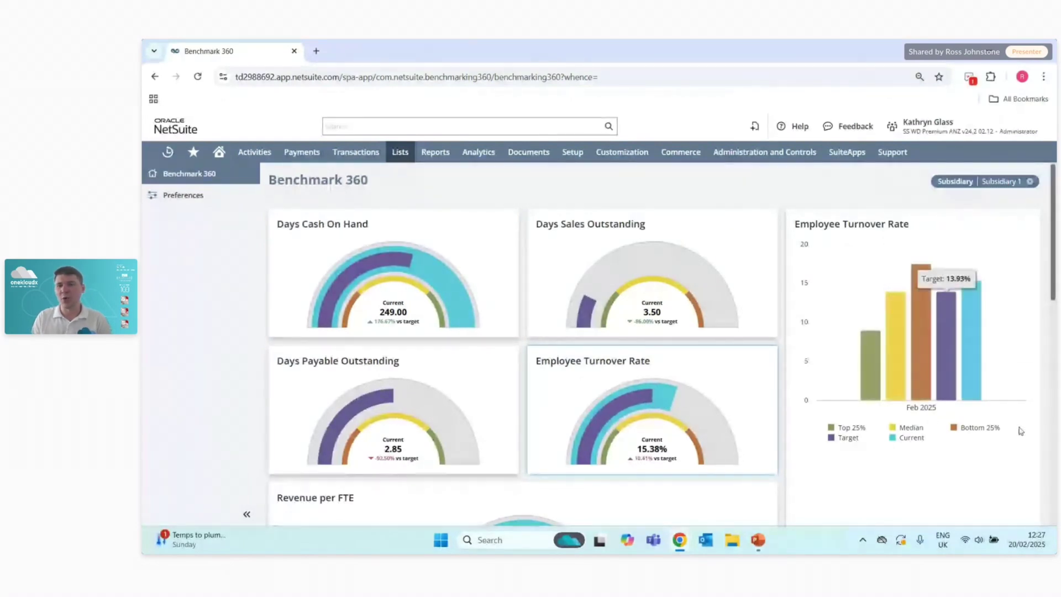
# Examine the Employee Turnover Rate chart's current, bottom 25% and top 25% bars, and review its recommended Products and Features
pyautogui.moveTo(978, 382)
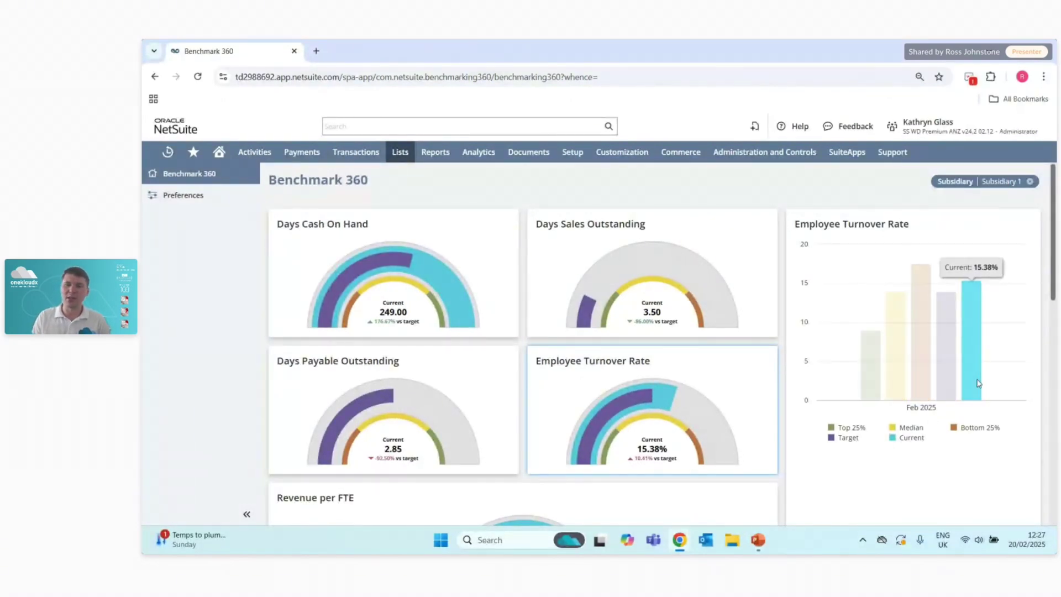
pyautogui.moveTo(924, 373)
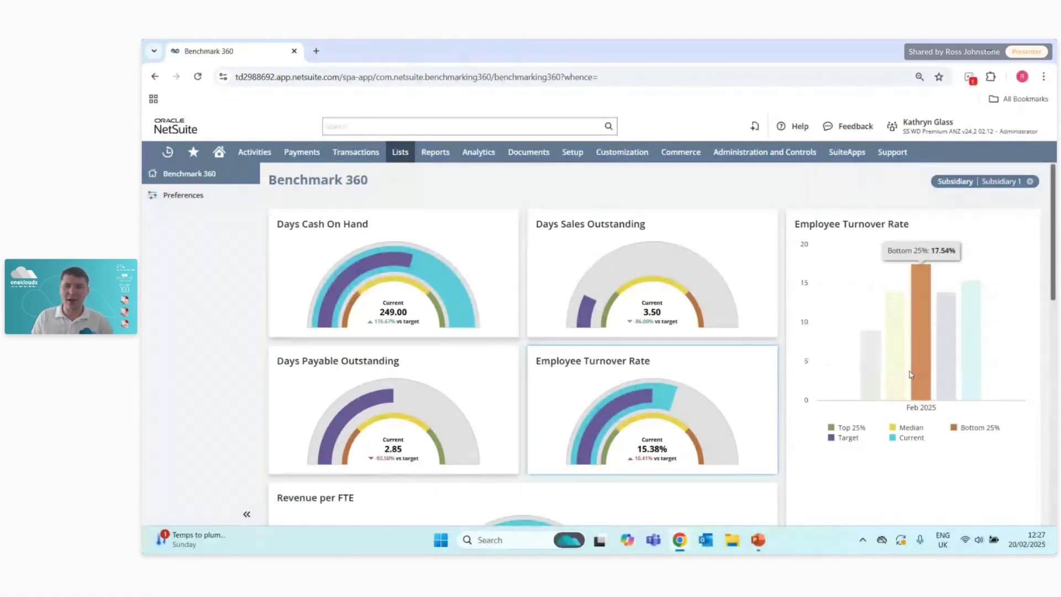
pyautogui.moveTo(873, 381)
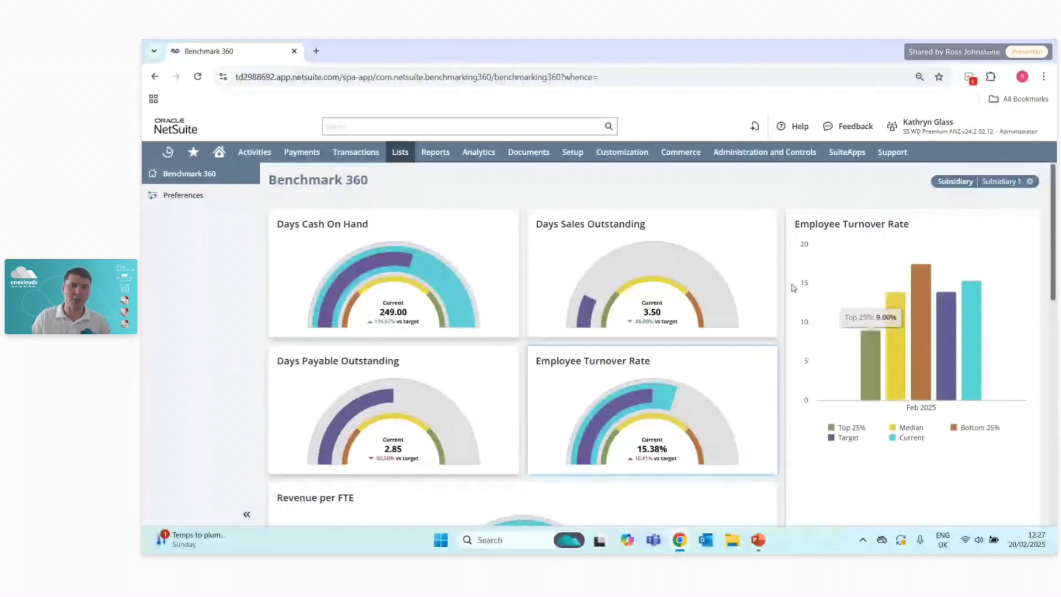
pyautogui.scroll(-3, 785, 290)
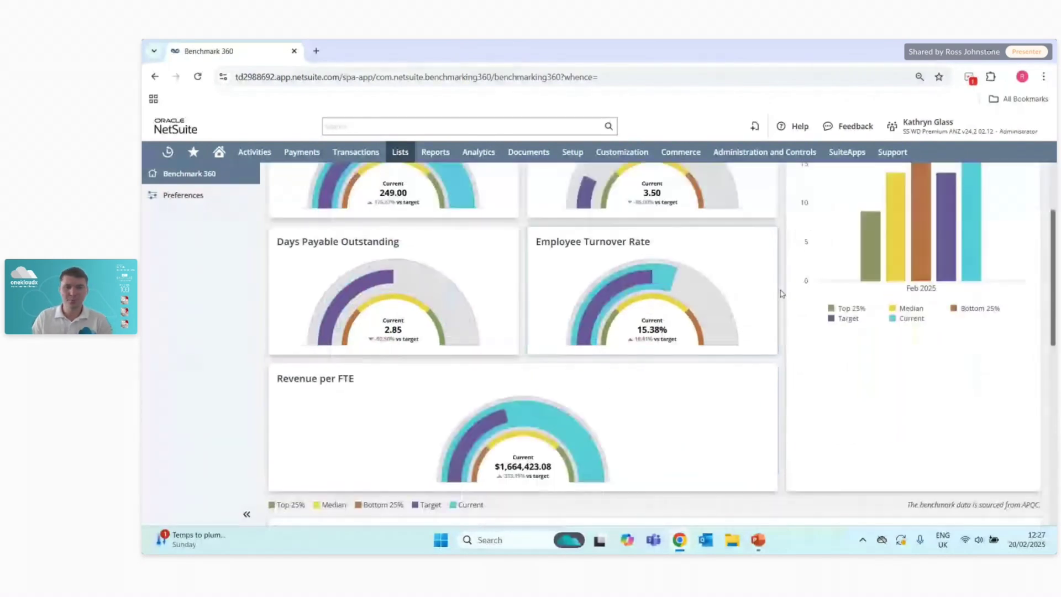
pyautogui.scroll(-3, 784, 294)
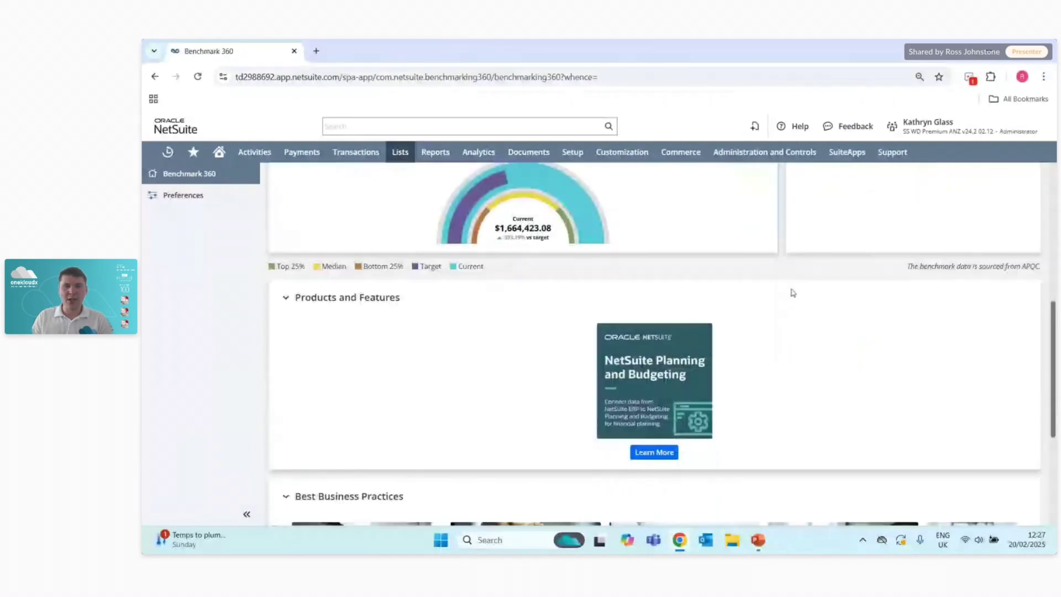
pyautogui.scroll(4, 795, 293)
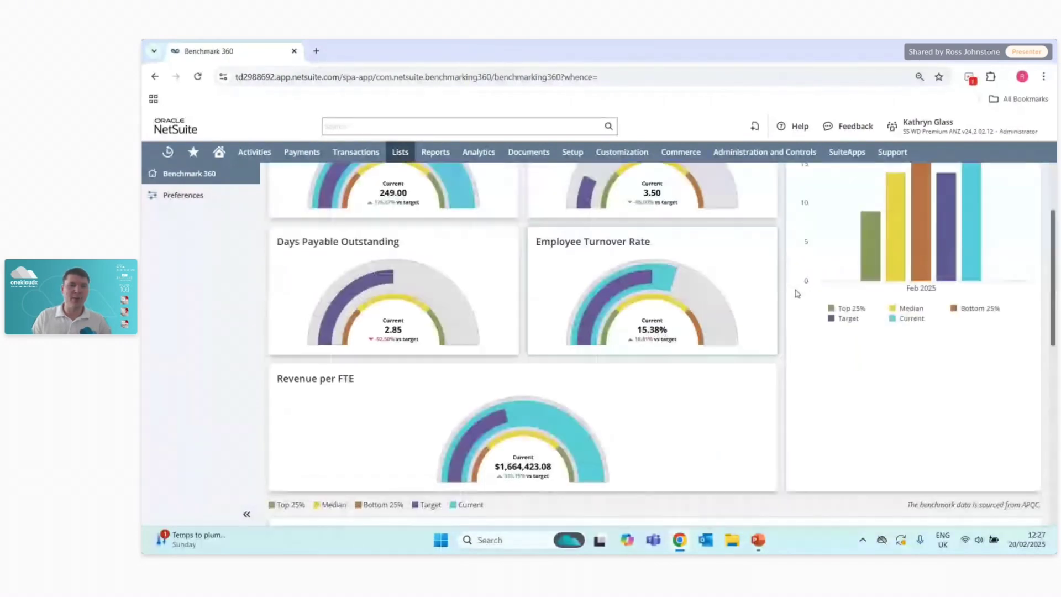
# Display the Days Cash On Hand comparison chart and review the Products and Features recommended for it
pyautogui.scroll(2, 785, 293)
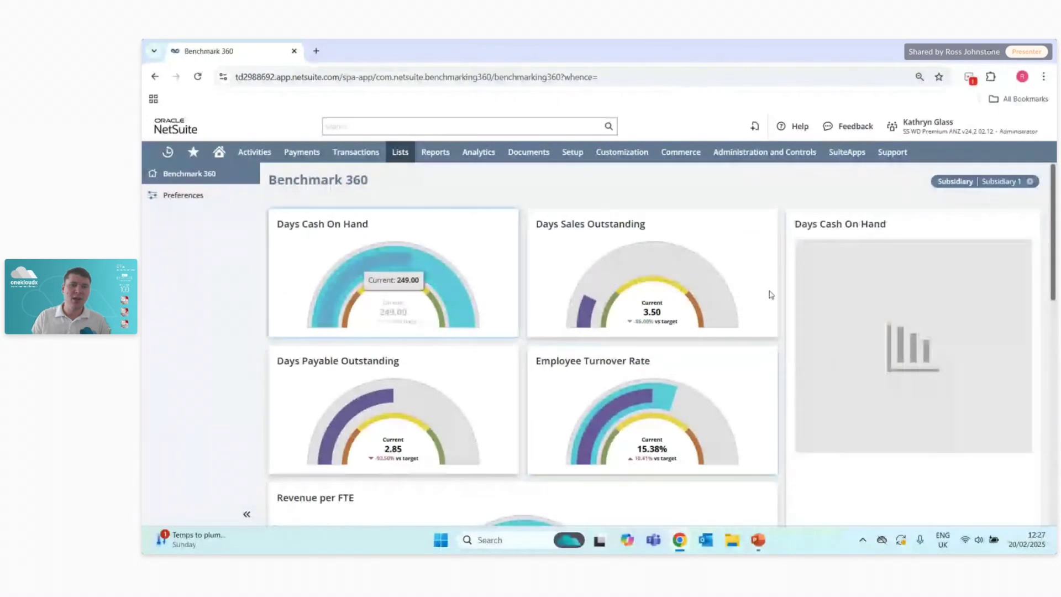
pyautogui.scroll(-6, 773, 298)
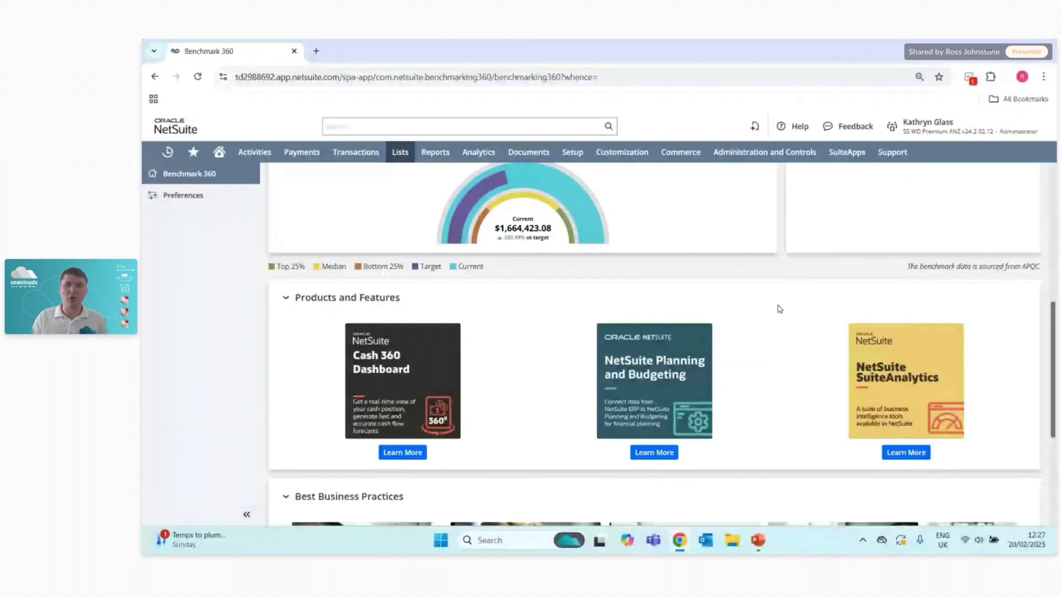
pyautogui.scroll(5, 779, 309)
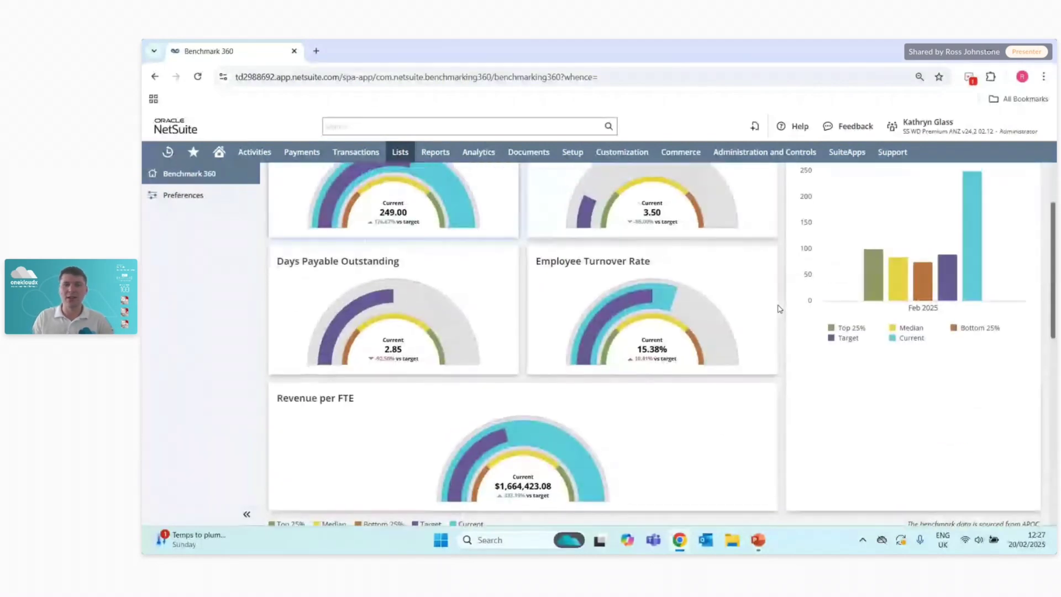
# Display the Days Sales Outstanding comparison chart and review the Products and Features recommended for it
pyautogui.scroll(3, 729, 263)
pyautogui.click(730, 263)
pyautogui.scroll(-1, 744, 266)
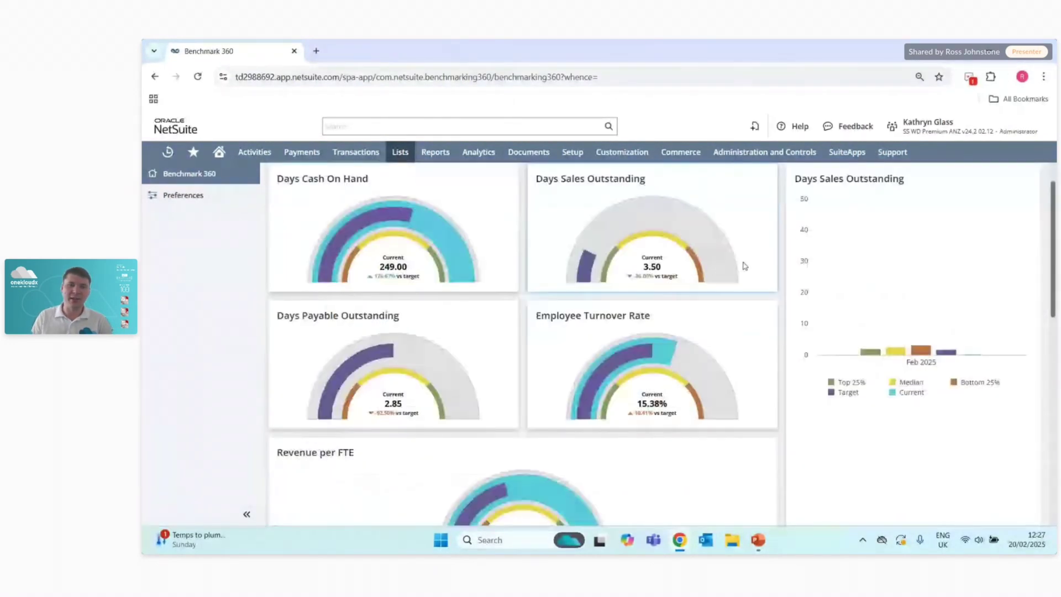
pyautogui.scroll(-5, 744, 265)
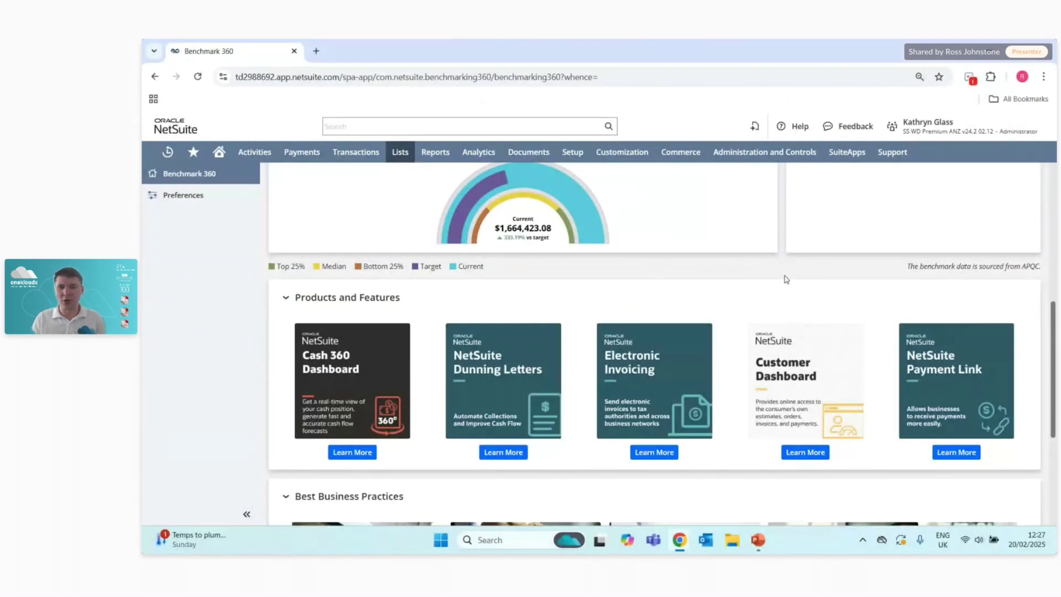
pyautogui.scroll(5, 786, 279)
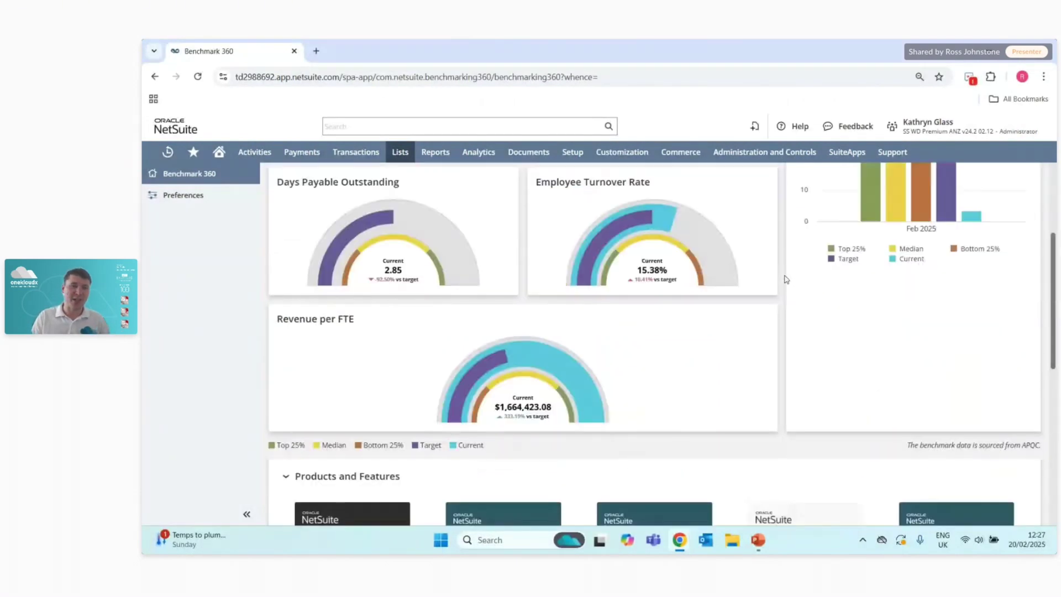
pyautogui.scroll(1, 786, 279)
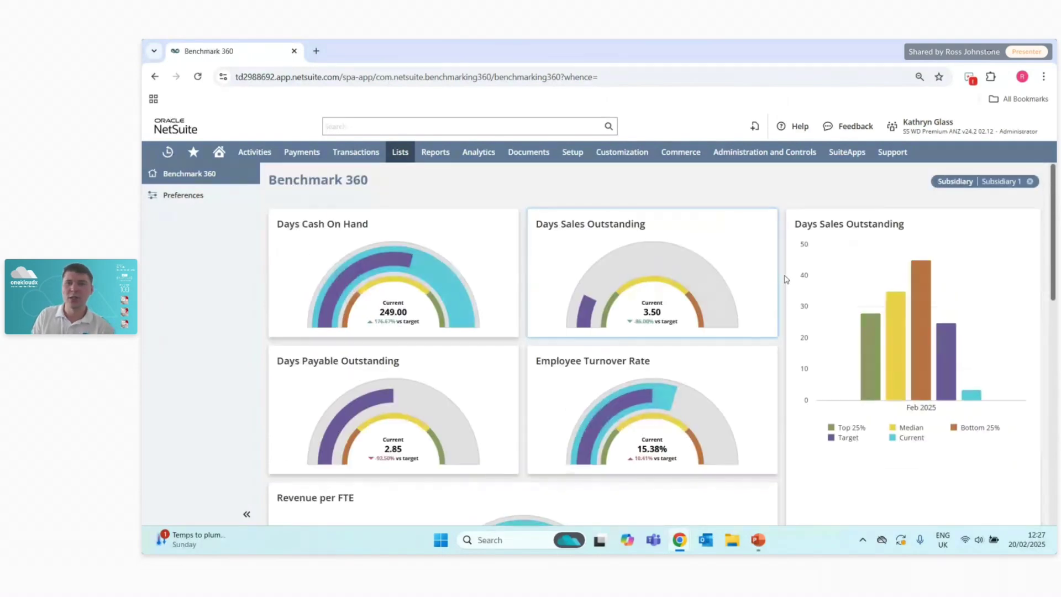
# Examine the Days Sales Outstanding product suggestions and the Best Business Practices articles, and return to the KPI gauges
pyautogui.scroll(-3, 802, 285)
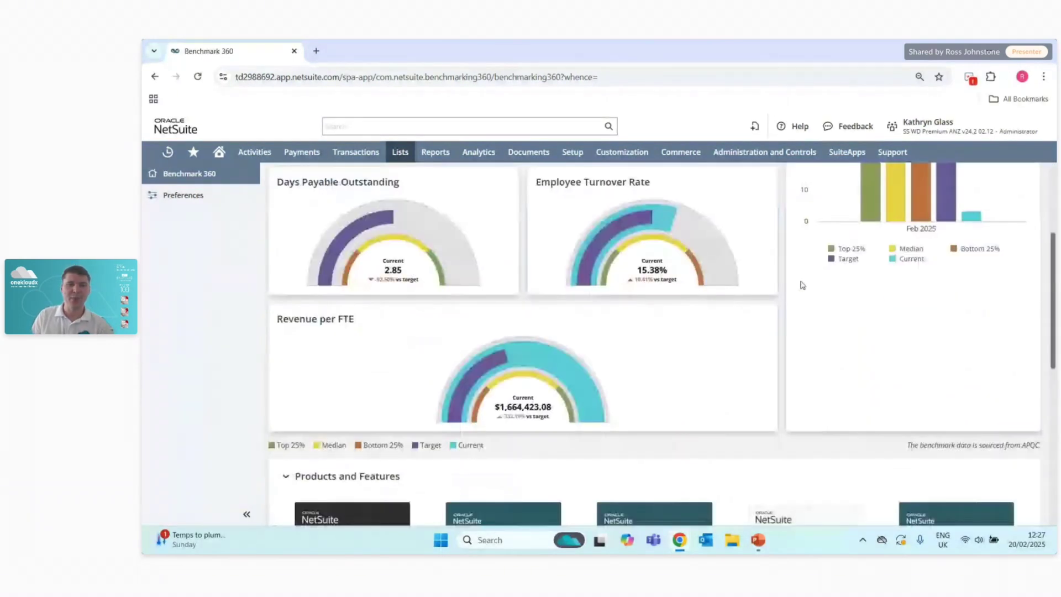
pyautogui.scroll(-3, 798, 281)
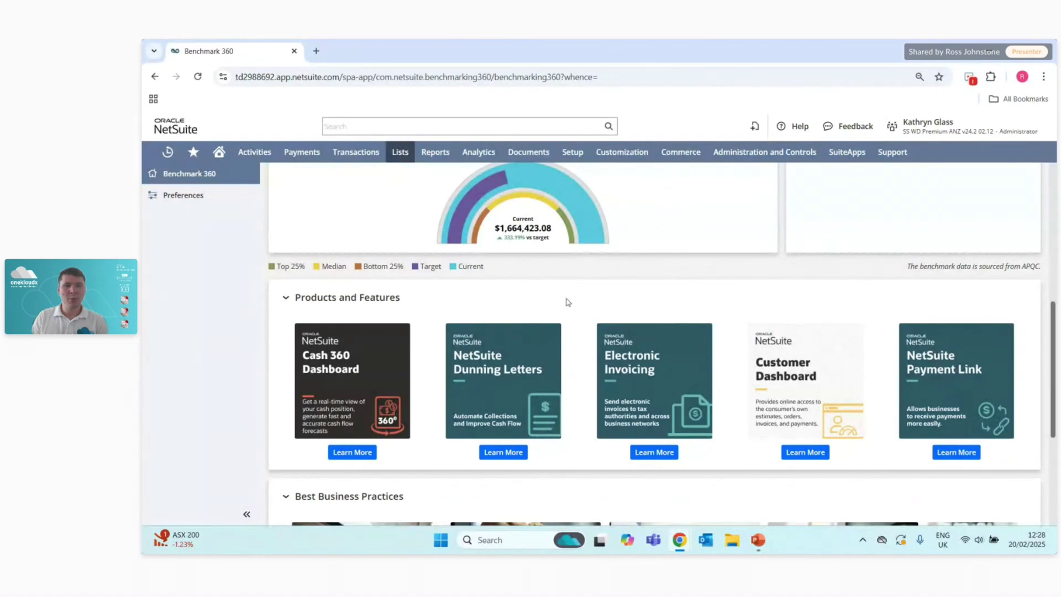
pyautogui.scroll(-3, 632, 283)
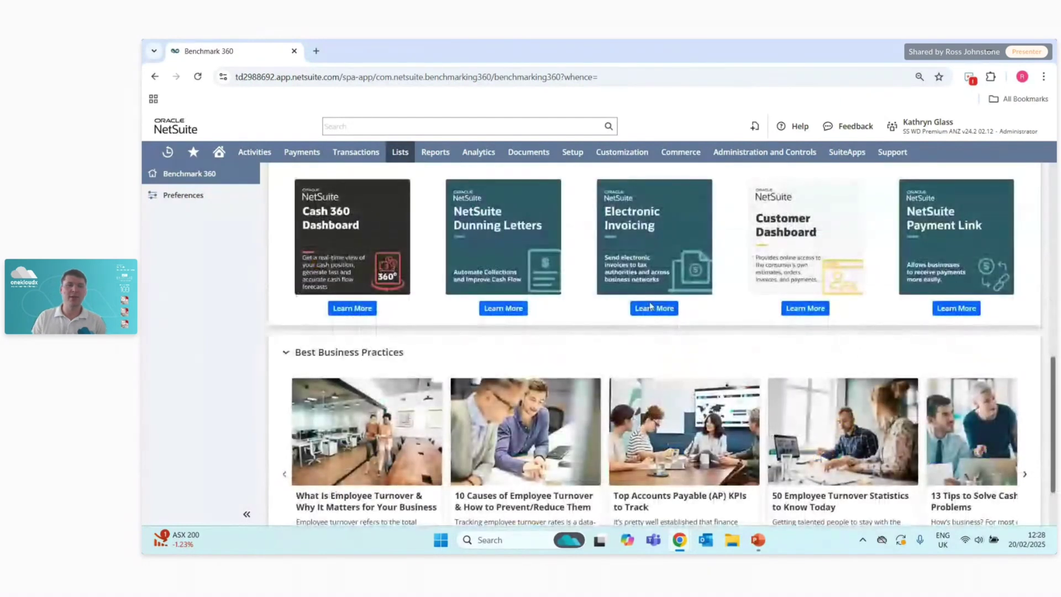
pyautogui.scroll(-2, 650, 306)
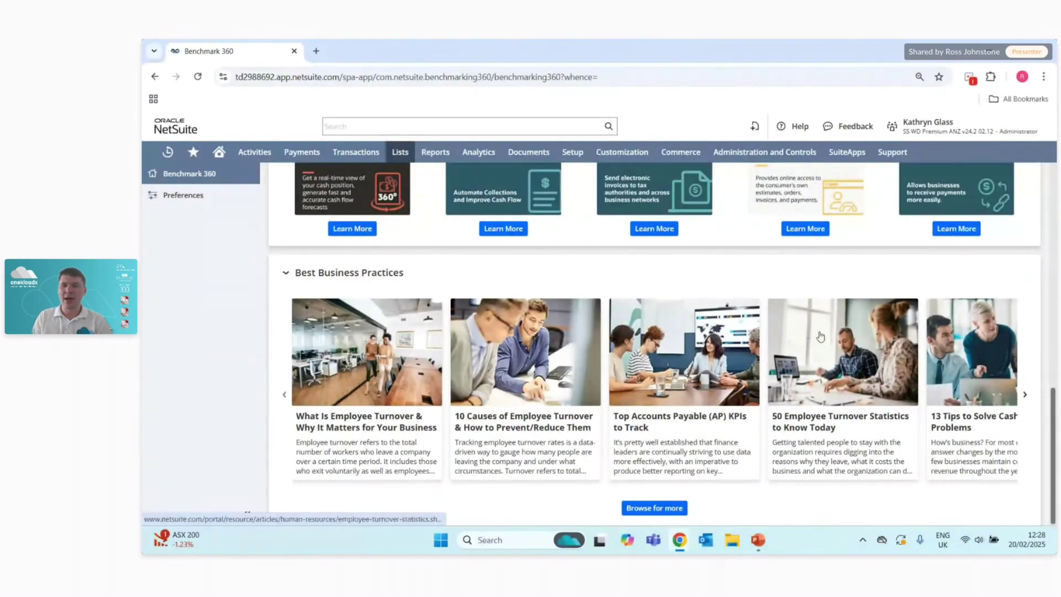
pyautogui.scroll(15, 696, 387)
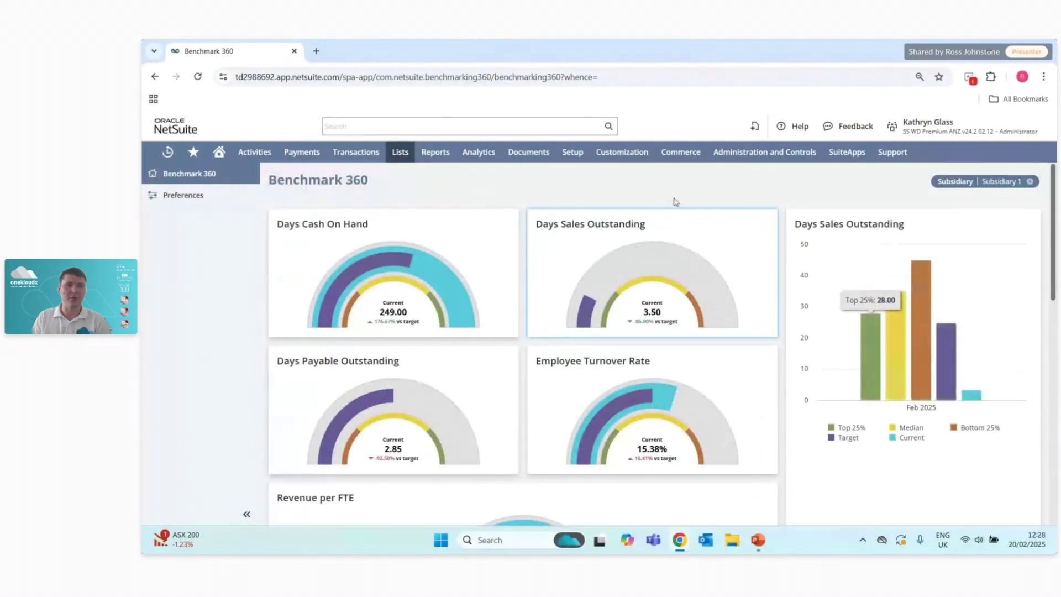
# Open the Benchmark 360 preferences and review the available Industry, Region and Company Size options
pyautogui.click(184, 196)
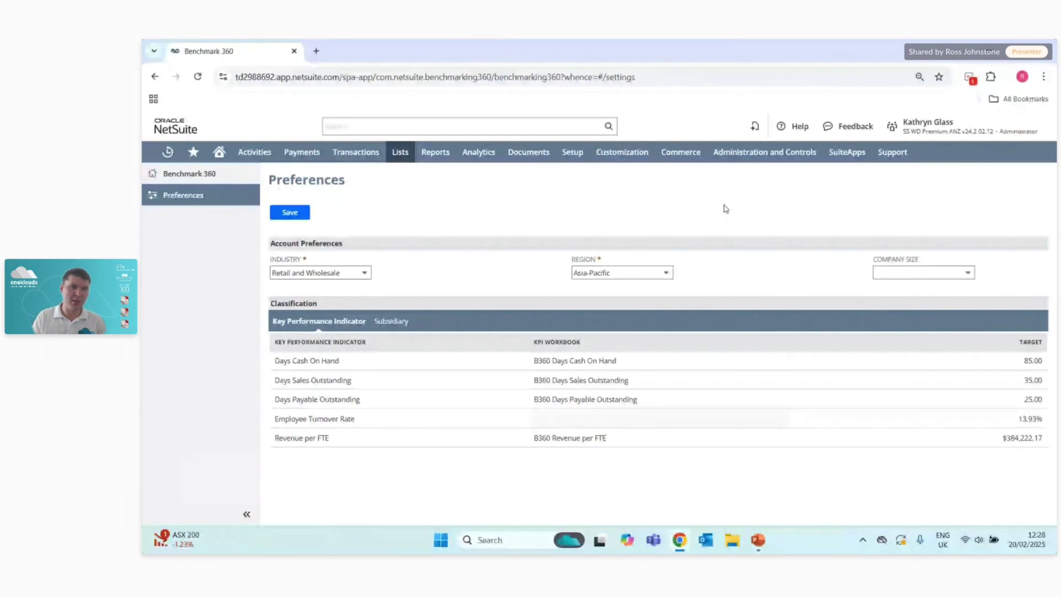
pyautogui.click(354, 274)
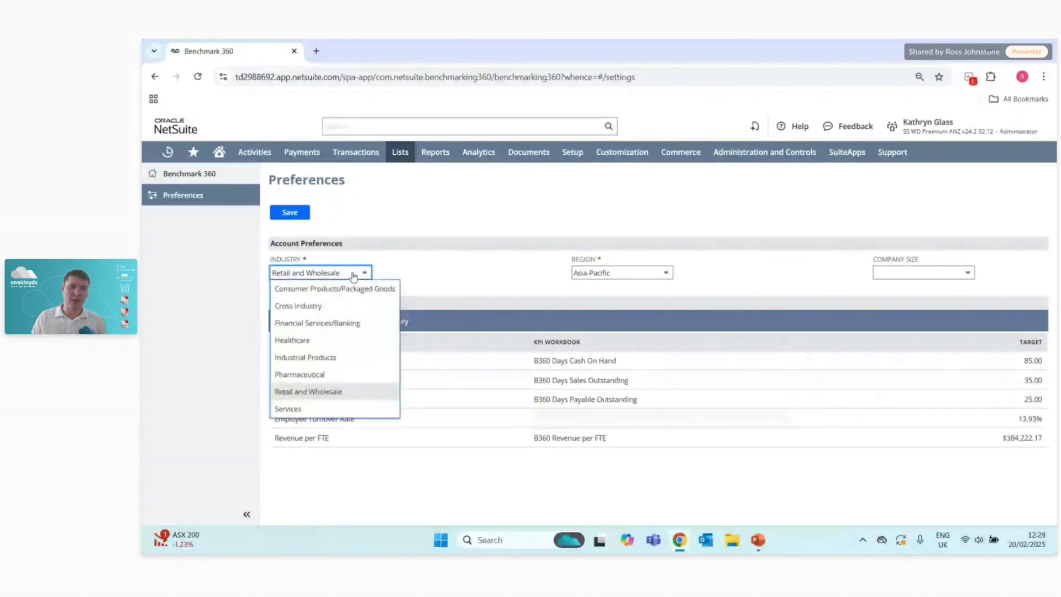
pyautogui.click(353, 272)
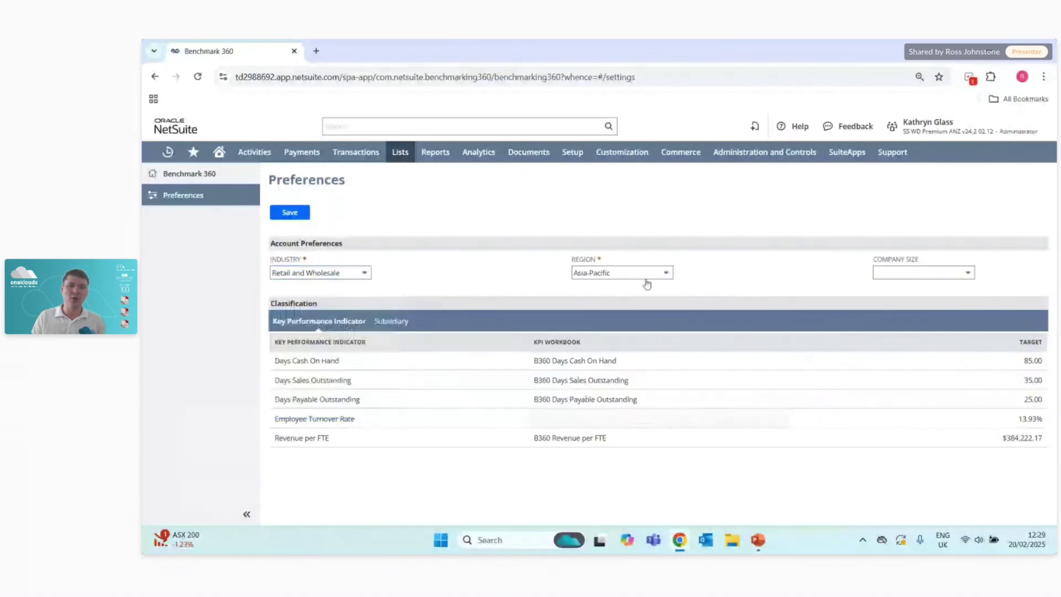
pyautogui.click(653, 280)
pyautogui.click(806, 284)
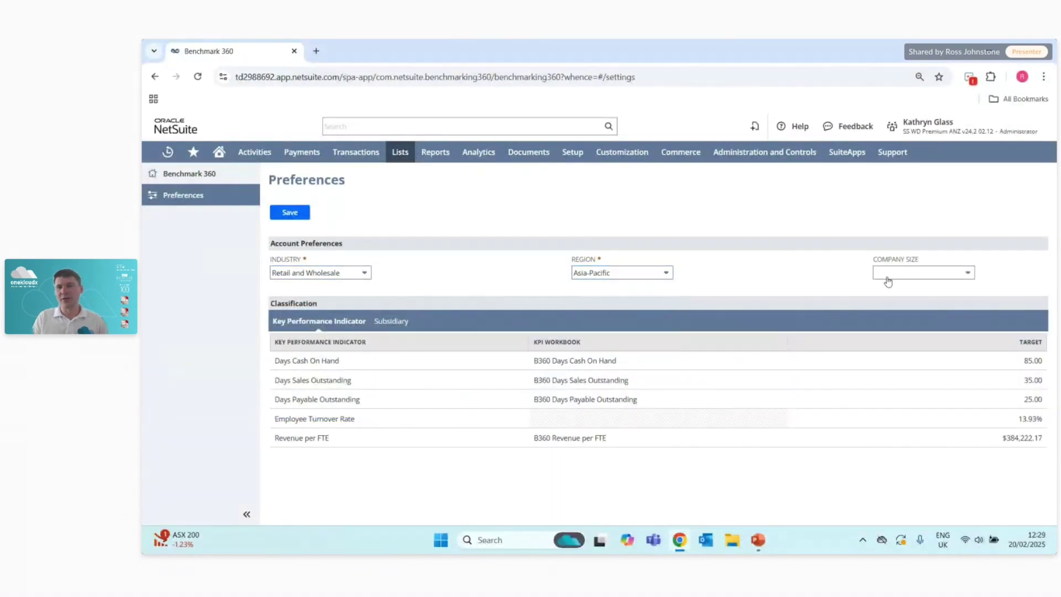
pyautogui.click(887, 277)
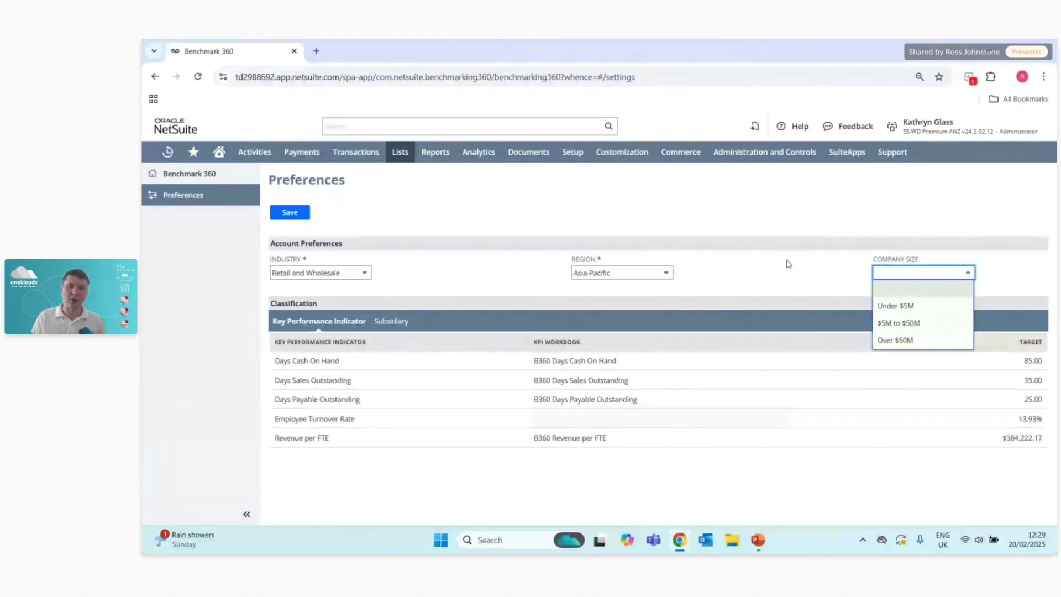
pyautogui.click(676, 285)
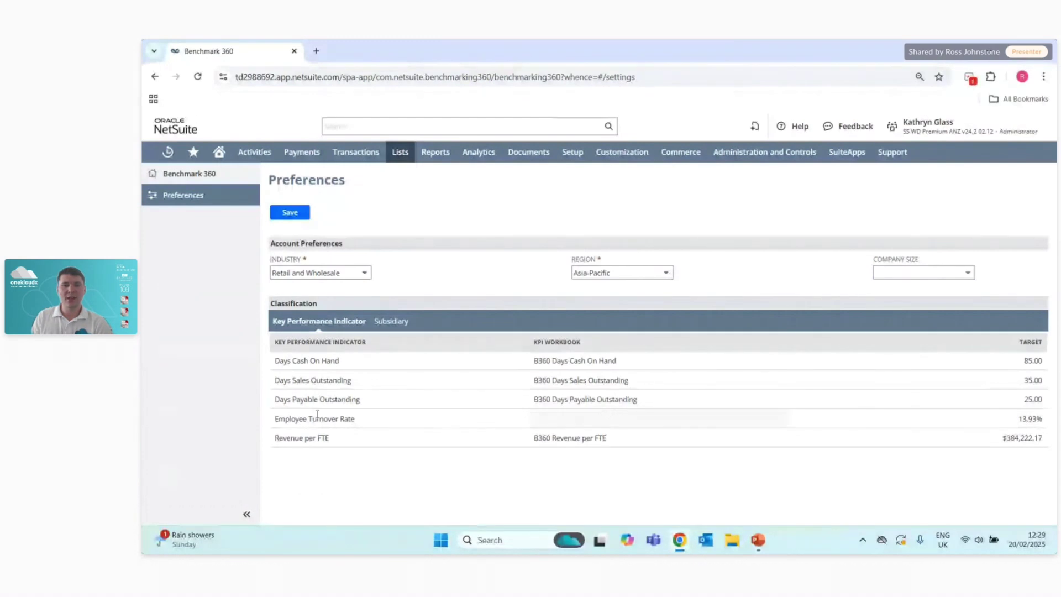
# Inspect the editable target and the available KPI workbooks for the account-level Days Cash On Hand indicator
pyautogui.click(1034, 362)
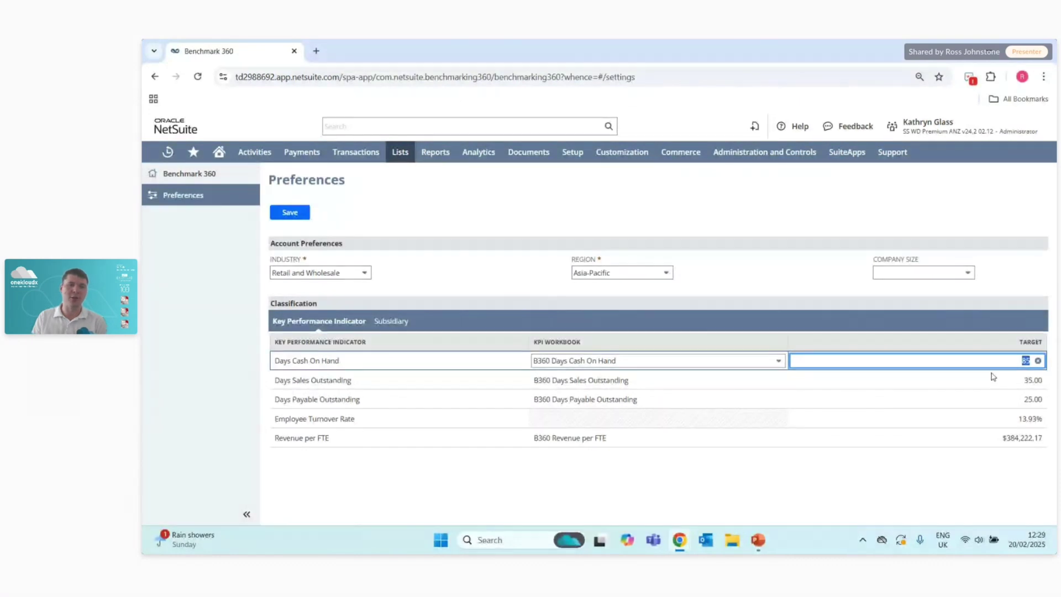
pyautogui.click(740, 367)
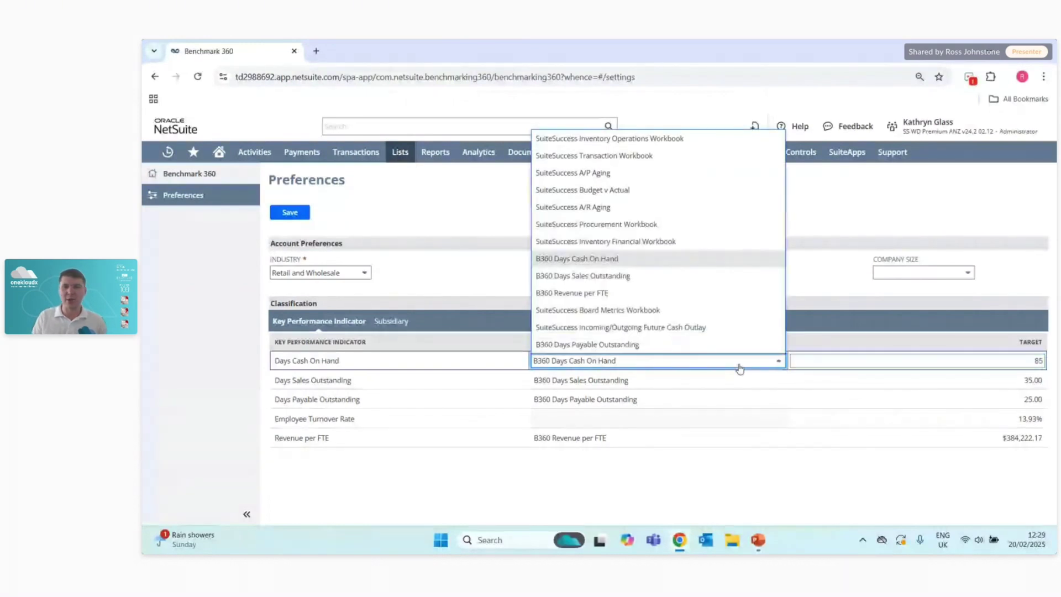
pyautogui.click(884, 218)
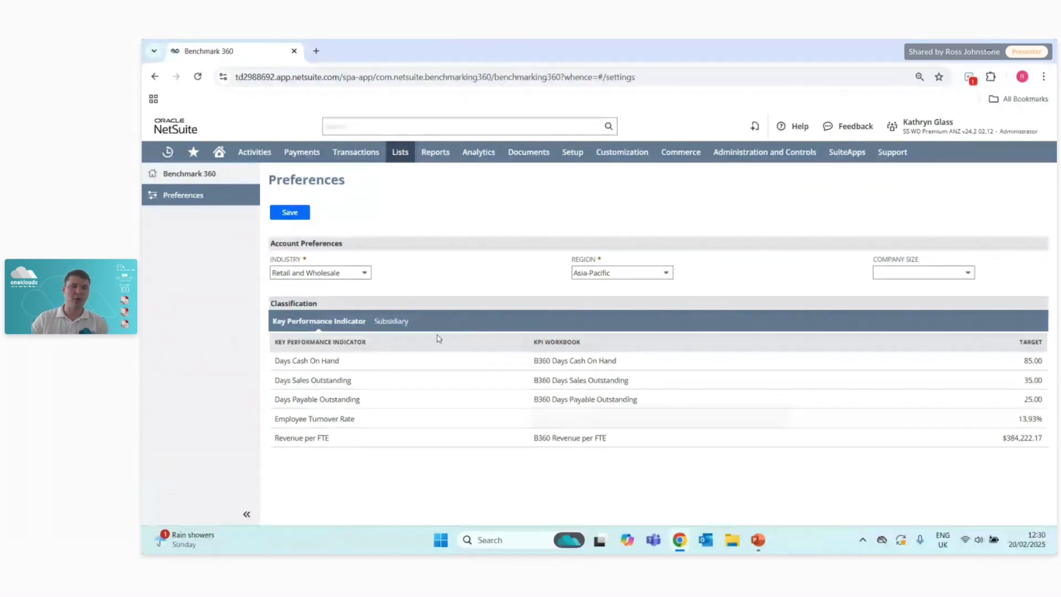
# Show the subsidiary classification, and expand Subsidiary 1 and Subsidiary 2 to examine their regions, industries, KPI workbooks and targets
pyautogui.click(391, 322)
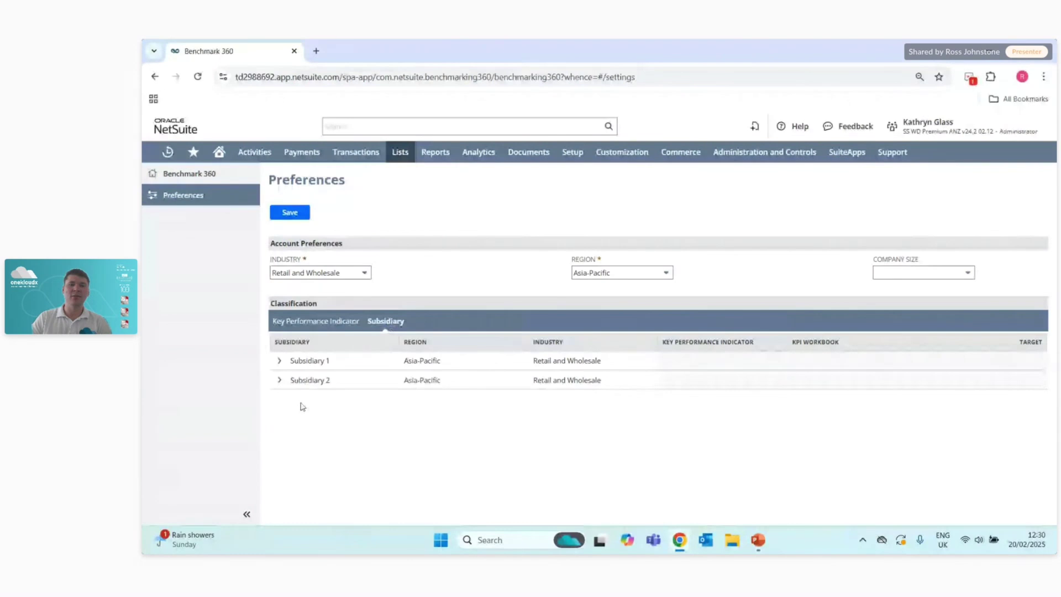
pyautogui.click(280, 361)
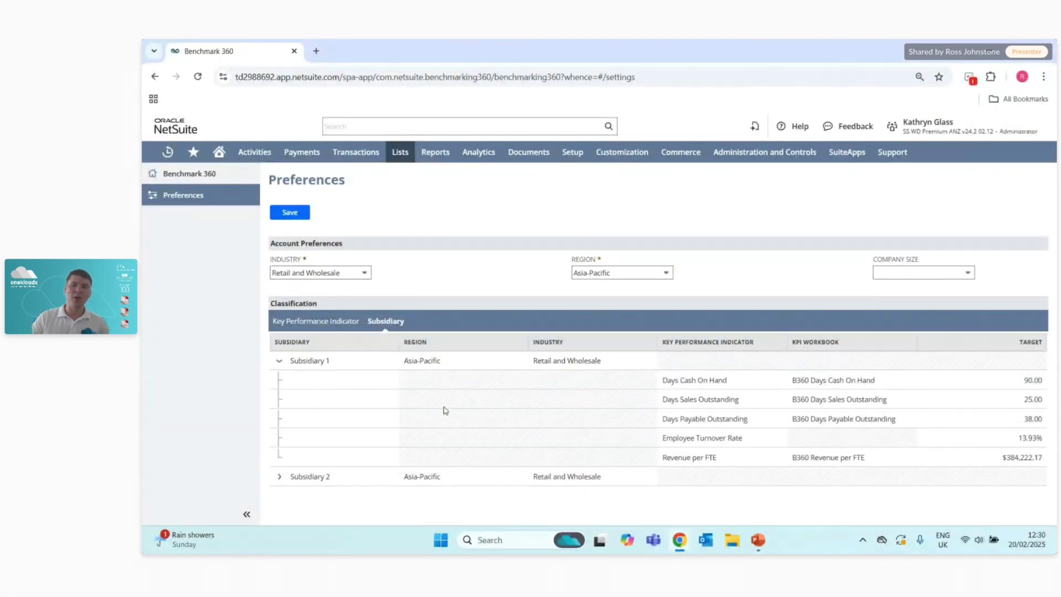
pyautogui.click(809, 386)
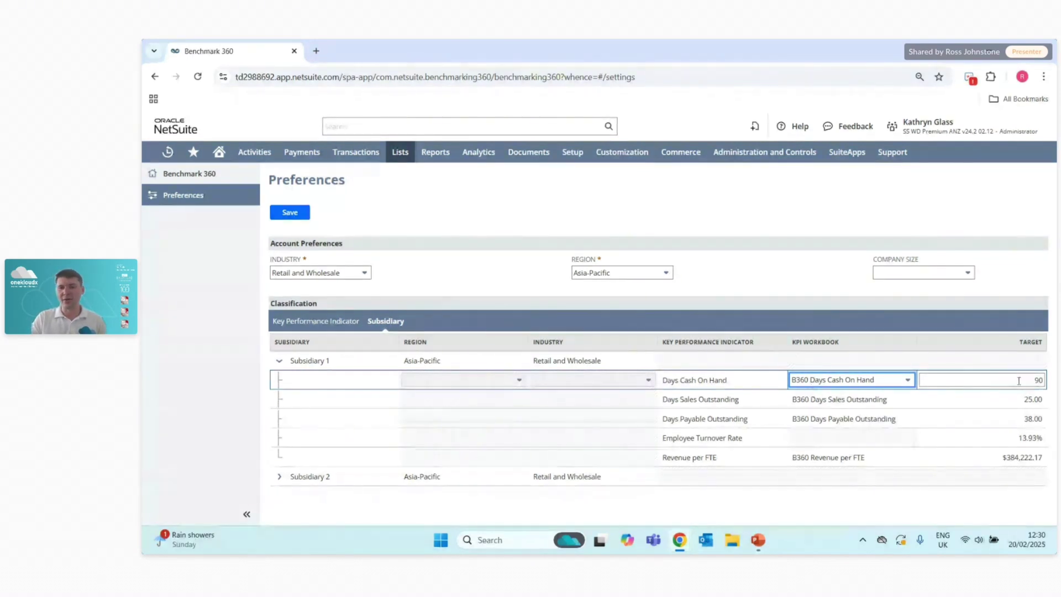
pyautogui.click(279, 477)
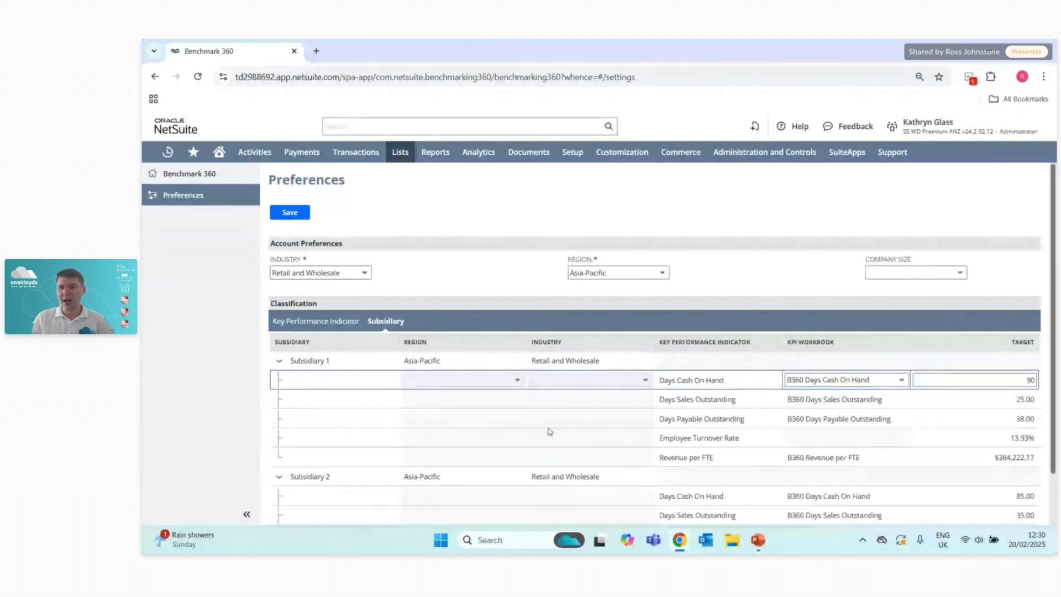
pyautogui.scroll(-1, 630, 395)
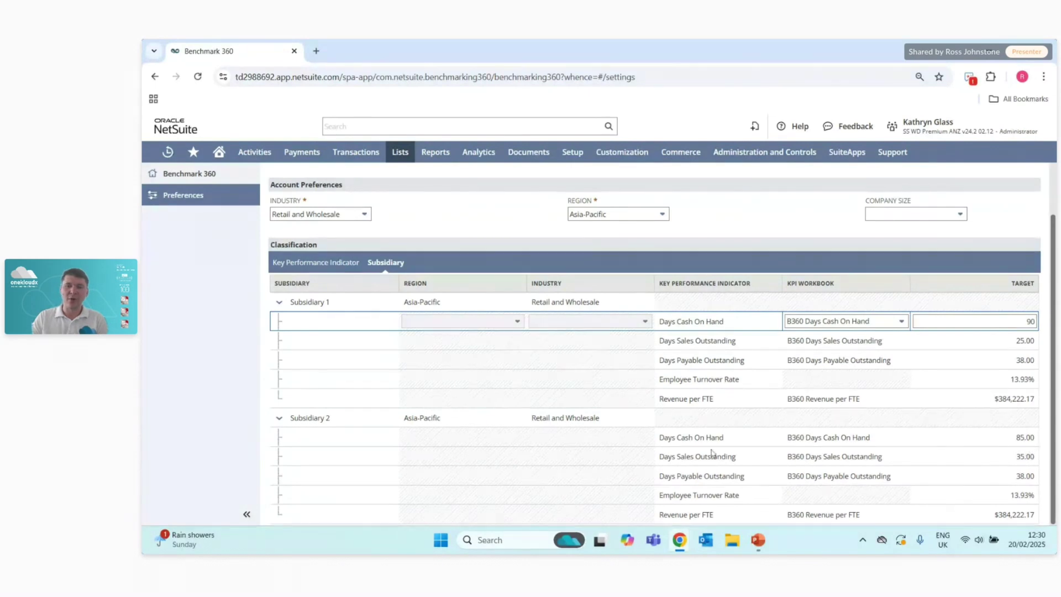
pyautogui.click(453, 419)
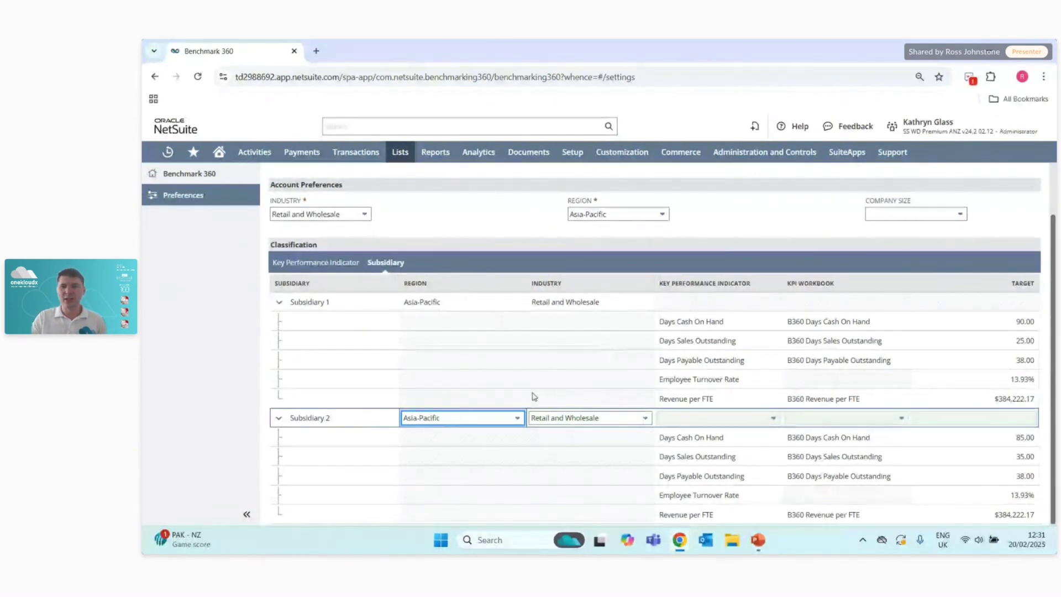
# Open the Analytics home page in a new browser tab and switch to it to view the B360 workbooks
pyautogui.rightClick(485, 159)
pyautogui.click(513, 172)
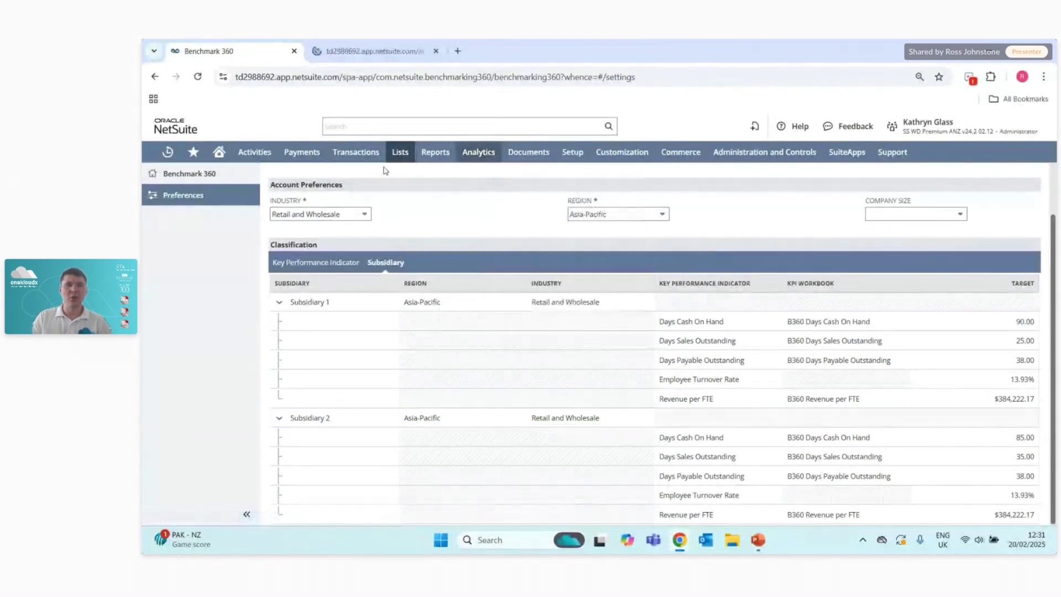
pyautogui.click(390, 48)
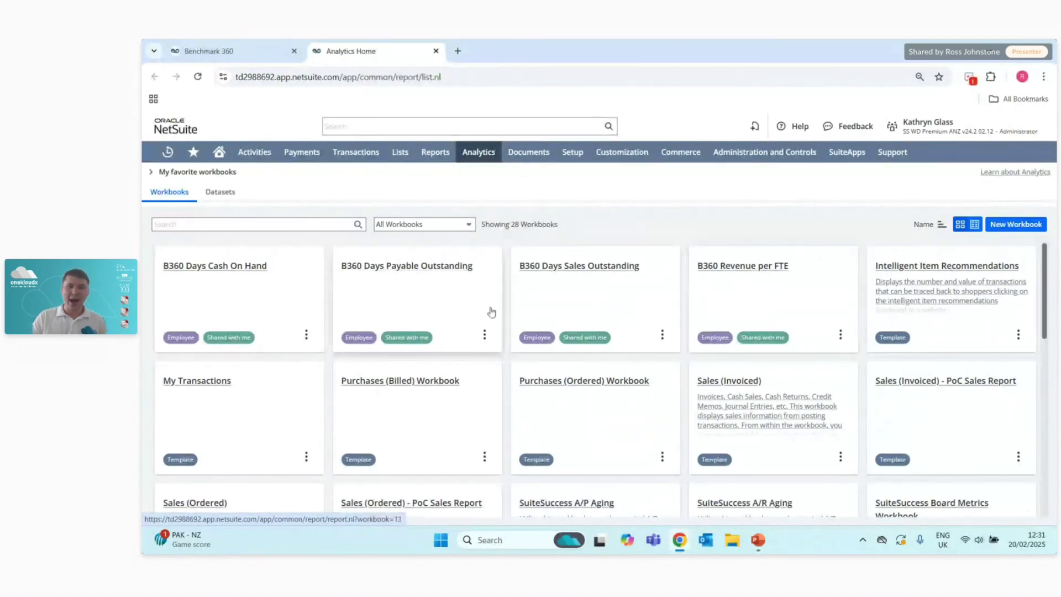
# View the B360 Days Payable Outstanding workbook, and inspect the KPI workbook assigned to Subsidiary 1's Days Cash On Hand in the Benchmark 360 preferences
pyautogui.click(451, 308)
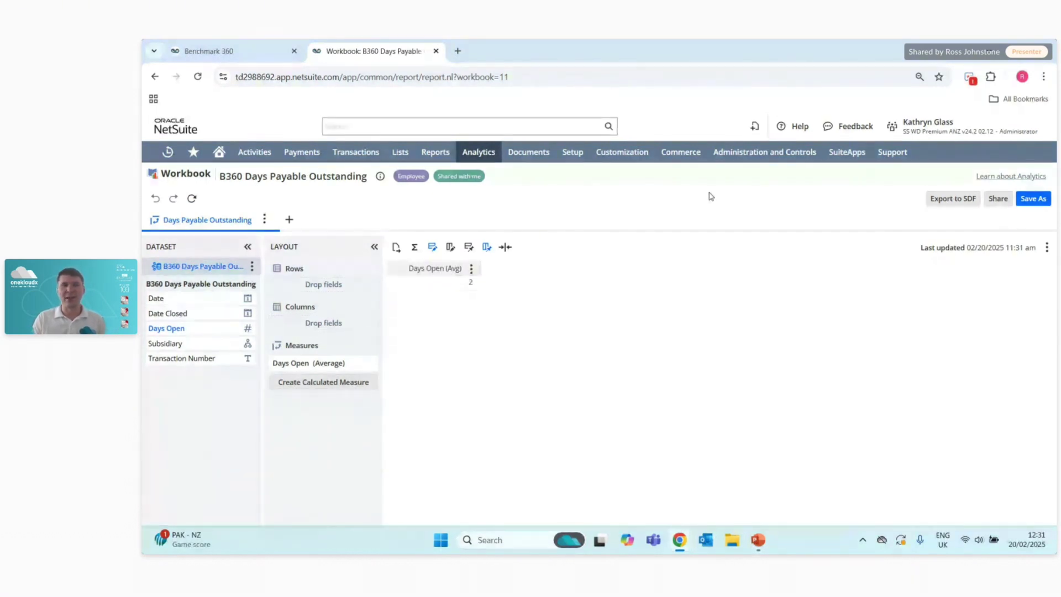
pyautogui.click(209, 51)
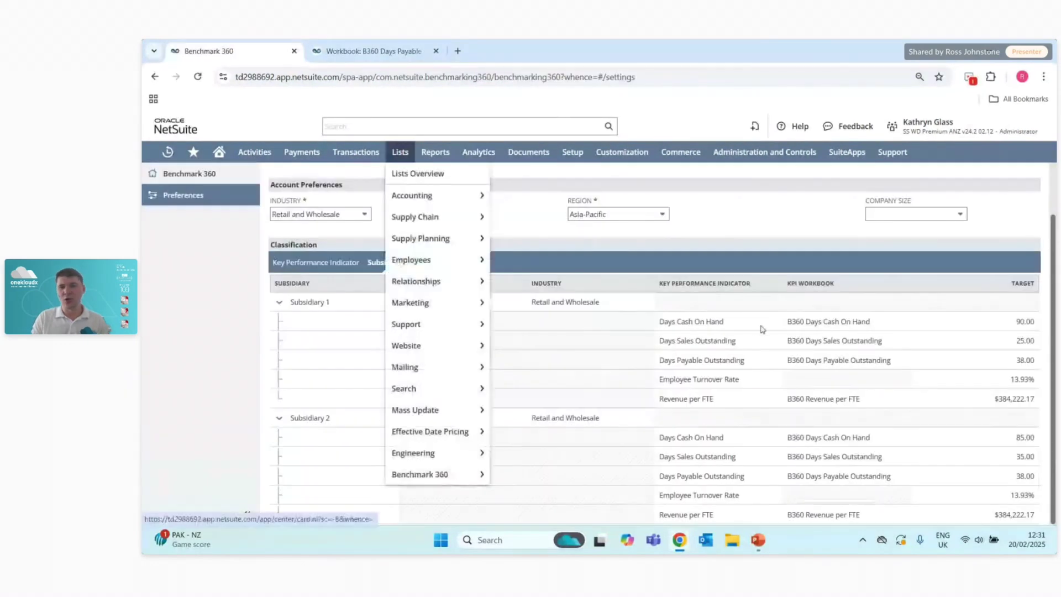
pyautogui.click(829, 322)
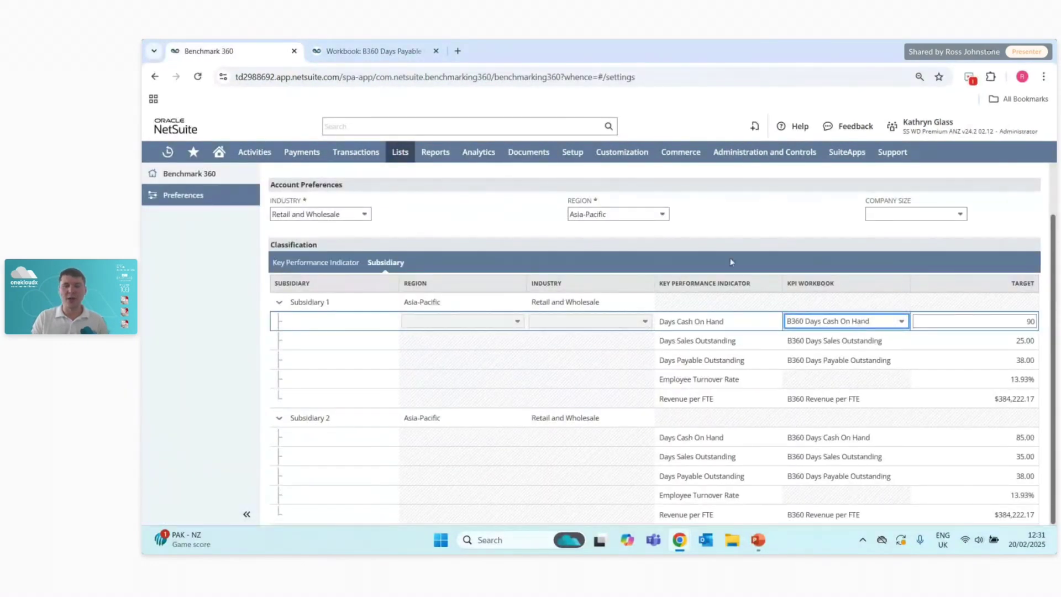
pyautogui.click(771, 226)
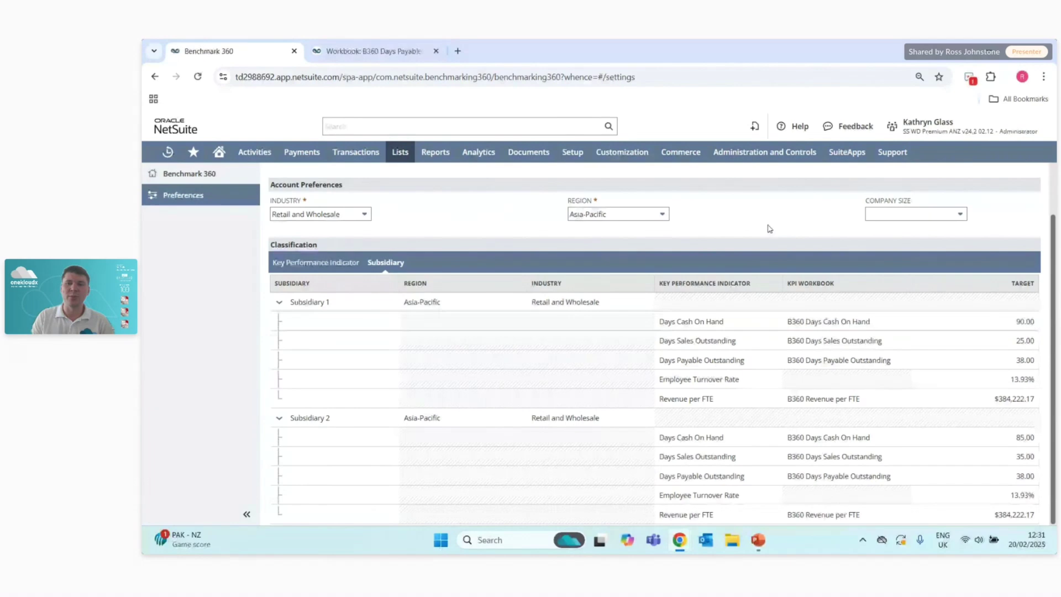
# Close the B360 Days Payable Outstanding workbook and return from the Benchmark 360 preferences to the NetSuite home dashboard
pyautogui.click(373, 51)
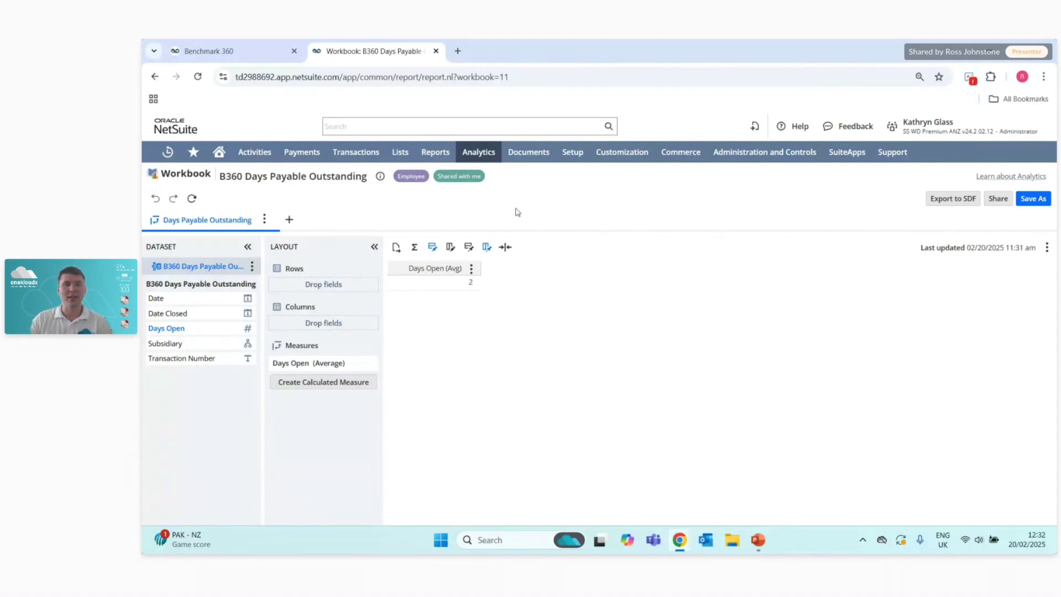
pyautogui.click(436, 51)
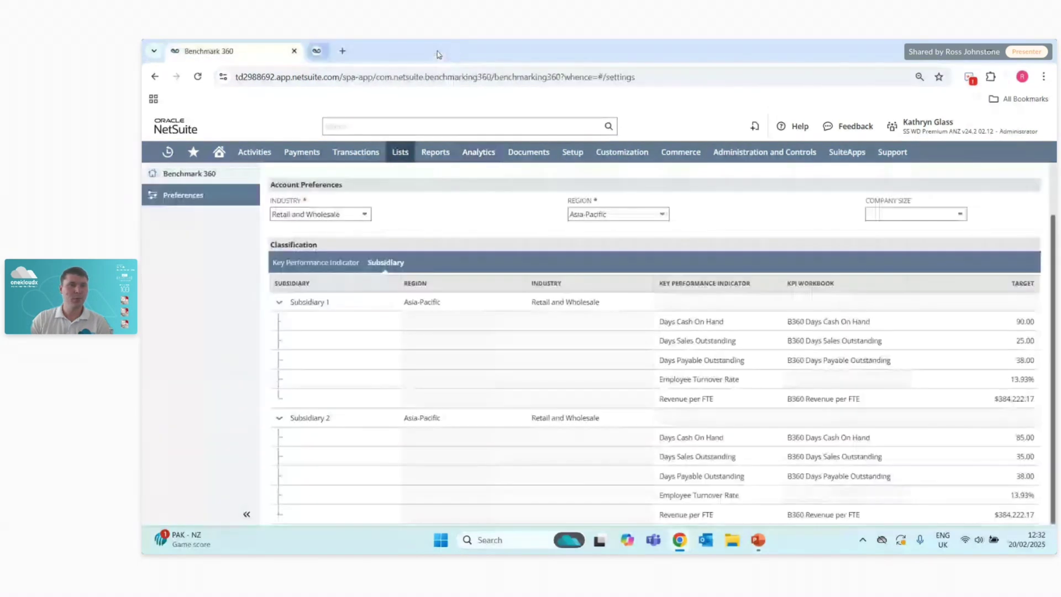
pyautogui.click(226, 155)
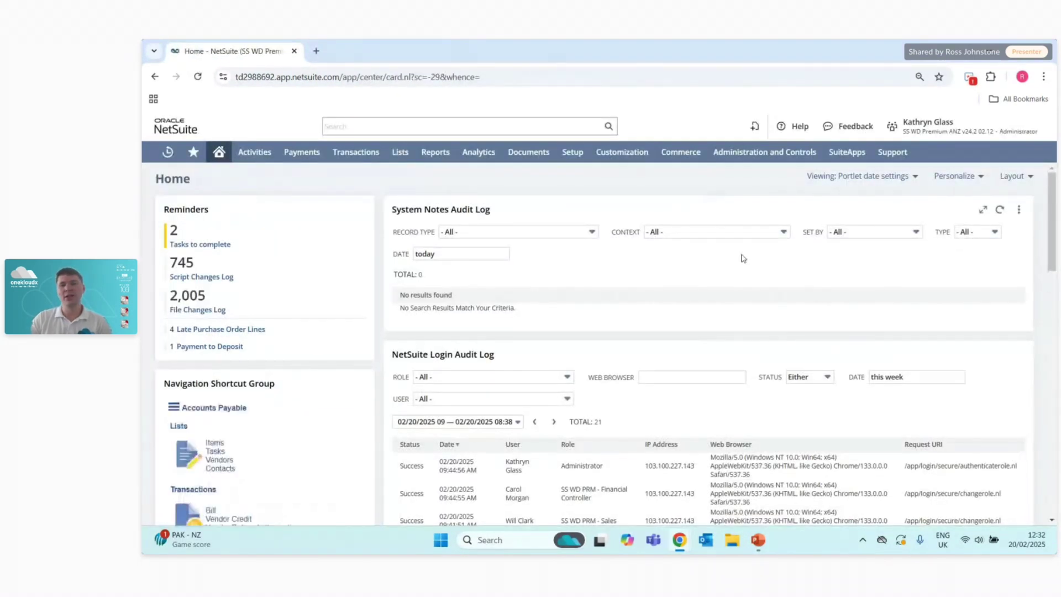
# Switch to the PowerPoint slide show and advance from the Benchmark 360 Demonstration slide to the Q & A slide
pyautogui.click(758, 546)
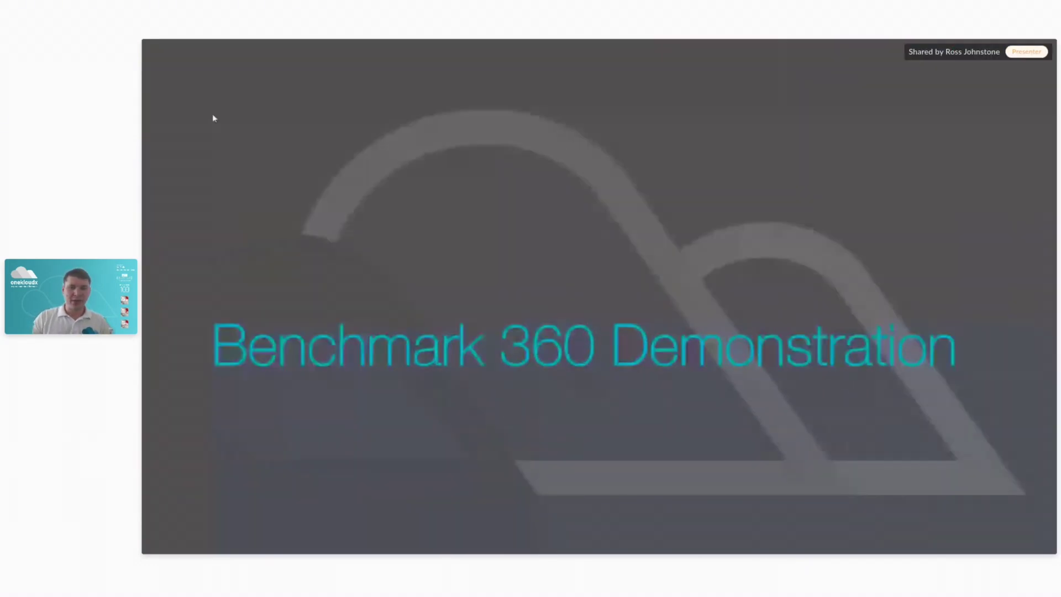
pyautogui.click(212, 117)
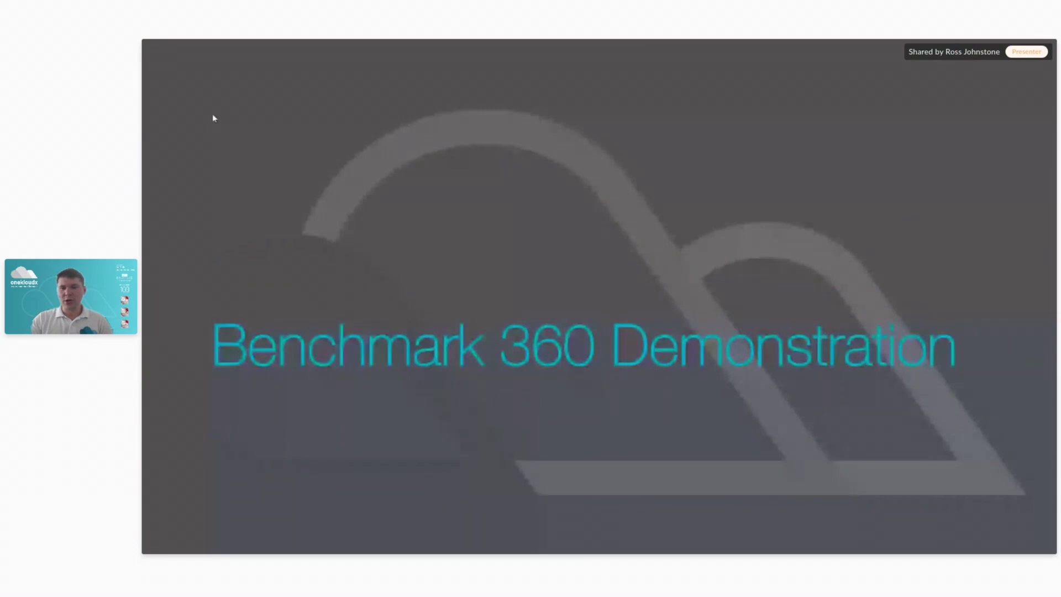
pyautogui.press('Right')
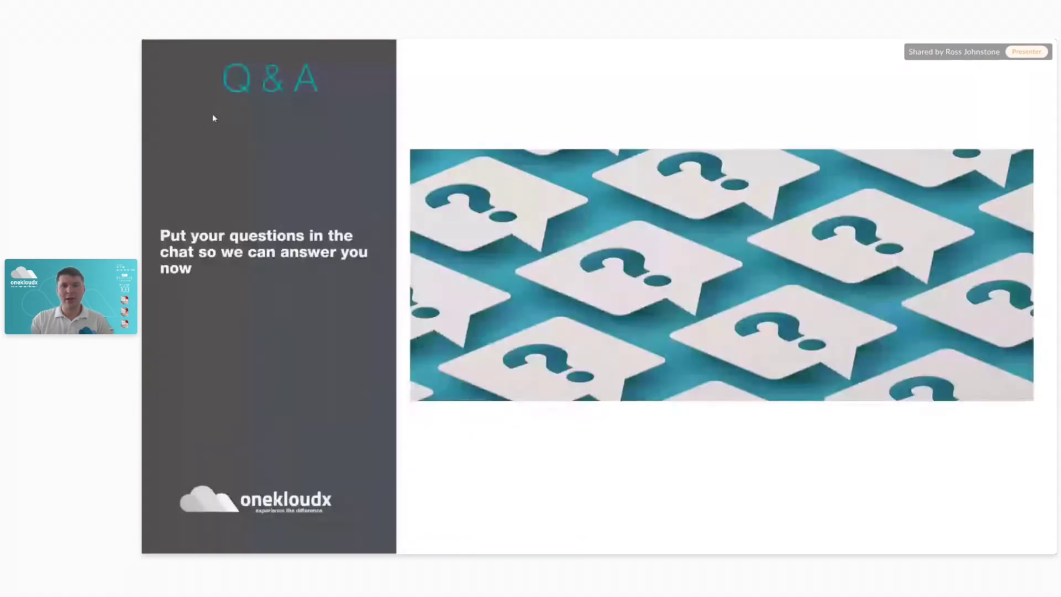